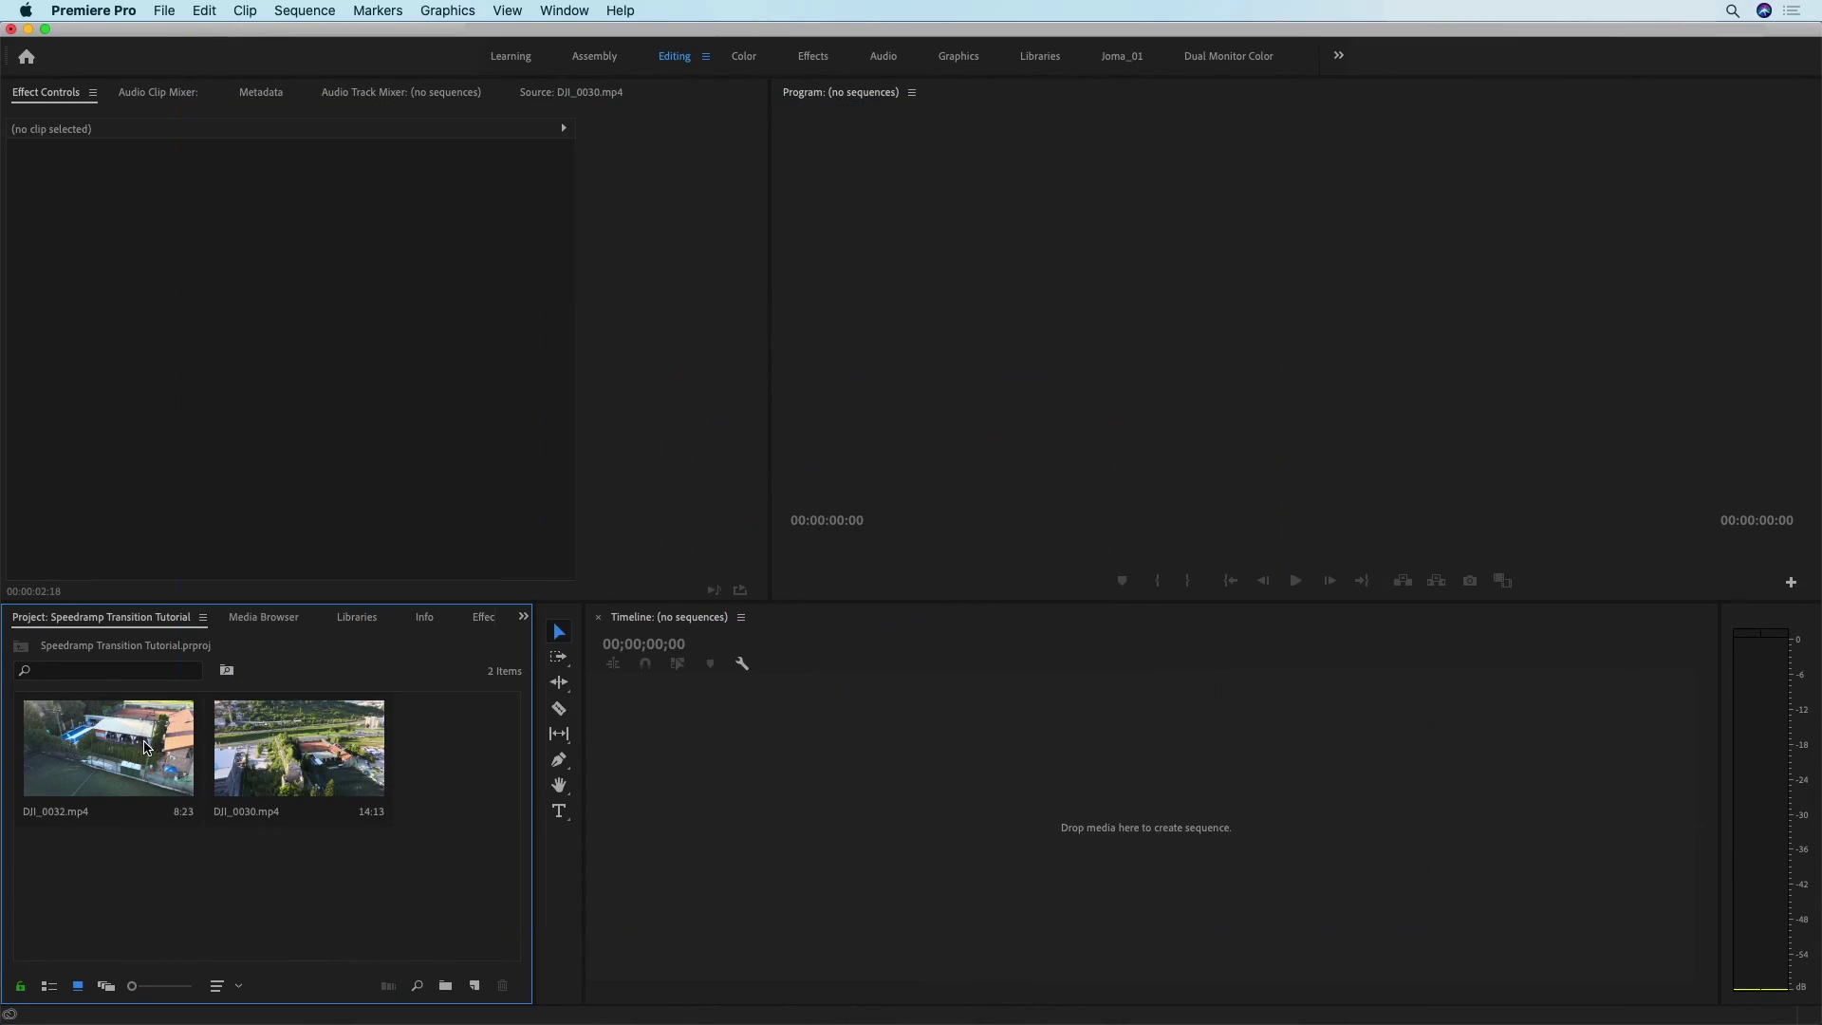
- Preview DJI_0032 and then DJI_0030 in the Source monitor by scrubbing through each
{"action": "double_click", "coordinate": [145, 747]}
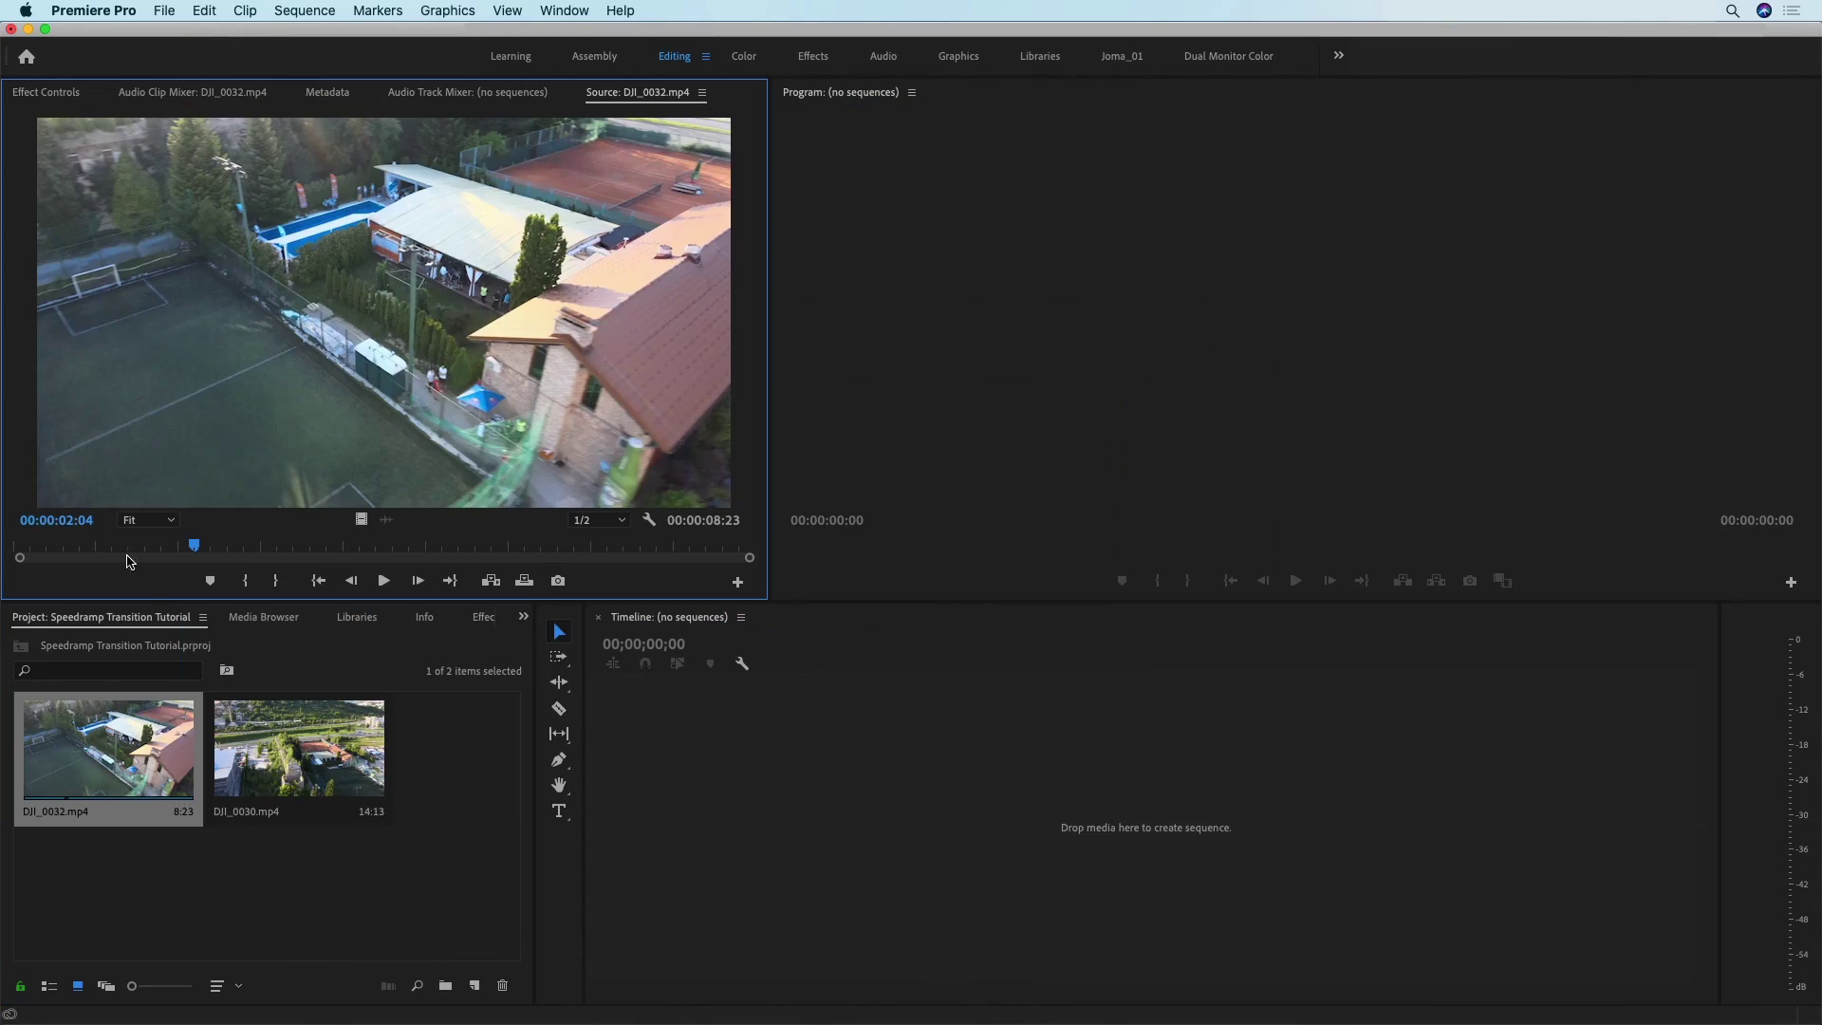
{"action": "left_click", "coordinate": [76, 548]}
{"action": "mouse_move", "coordinate": [76, 549]}
{"action": "left_mouse_down"}
{"action": "mouse_move", "coordinate": [529, 549]}
{"action": "mouse_move", "coordinate": [95, 555]}
{"action": "left_mouse_up"}
{"action": "double_click", "coordinate": [272, 742]}
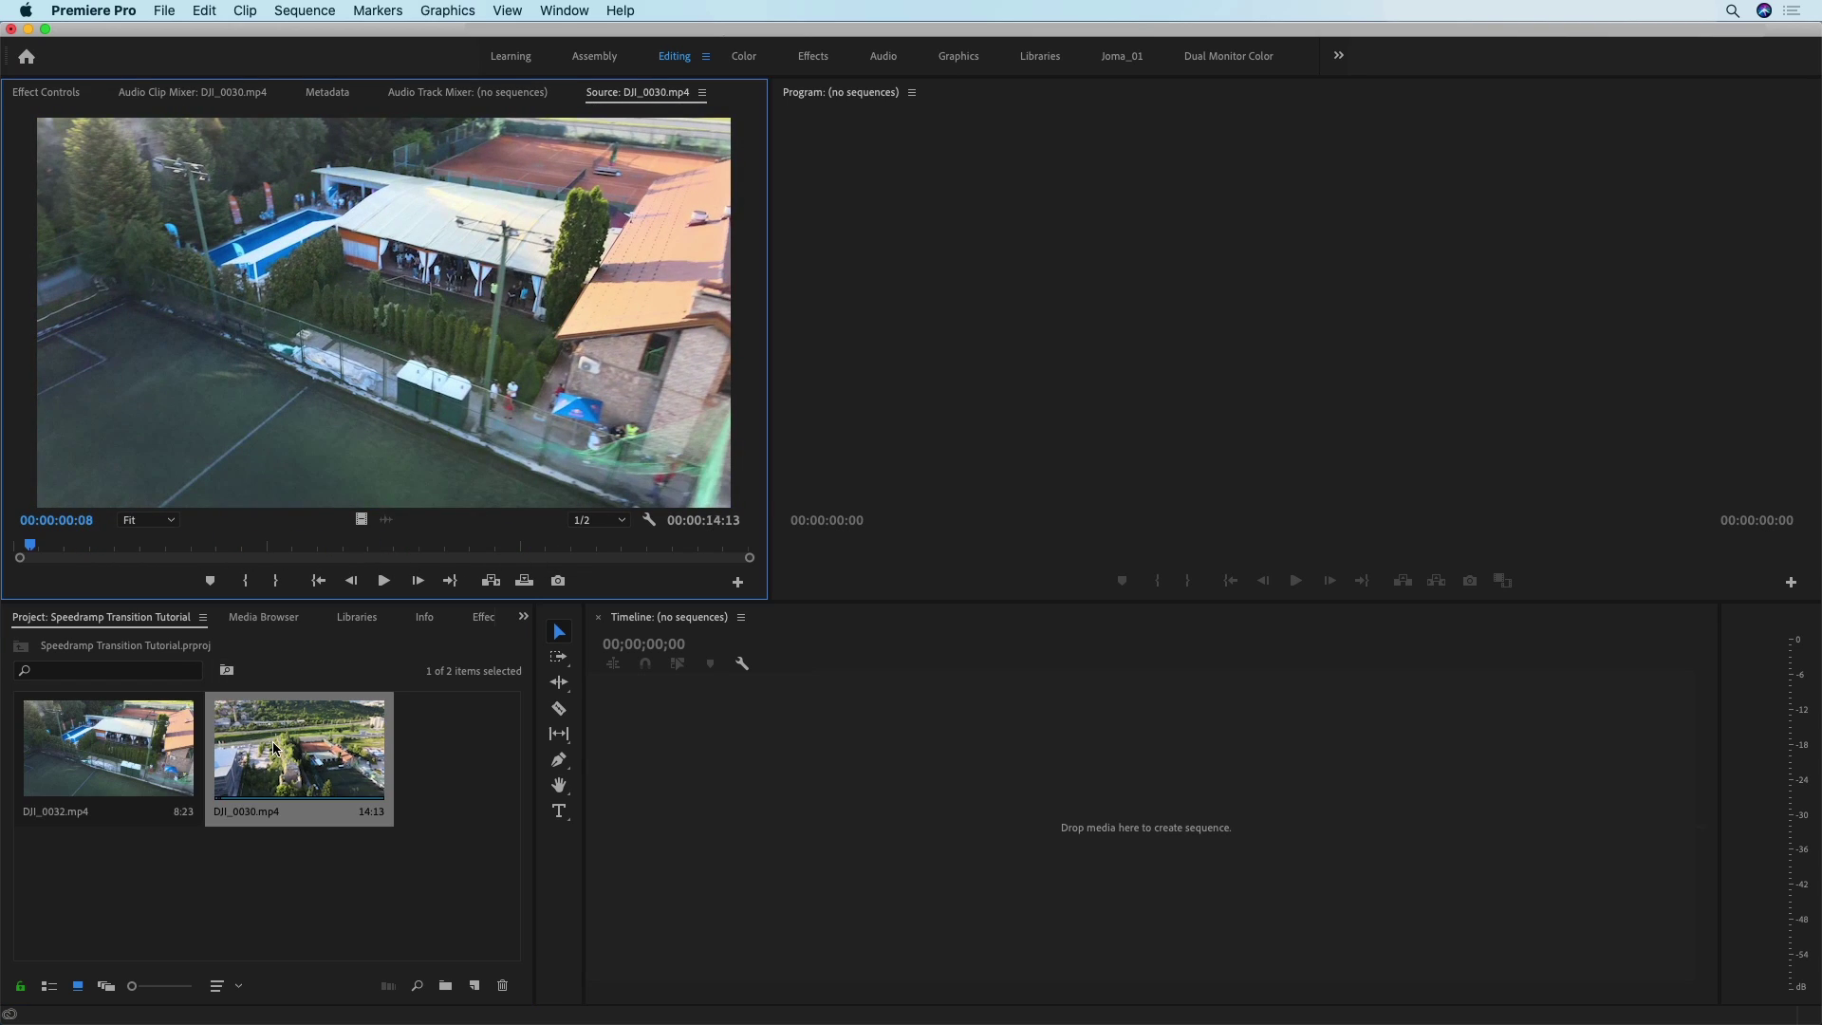
{"action": "left_click_drag", "start_coordinate": [74, 550], "coordinate": [600, 541]}
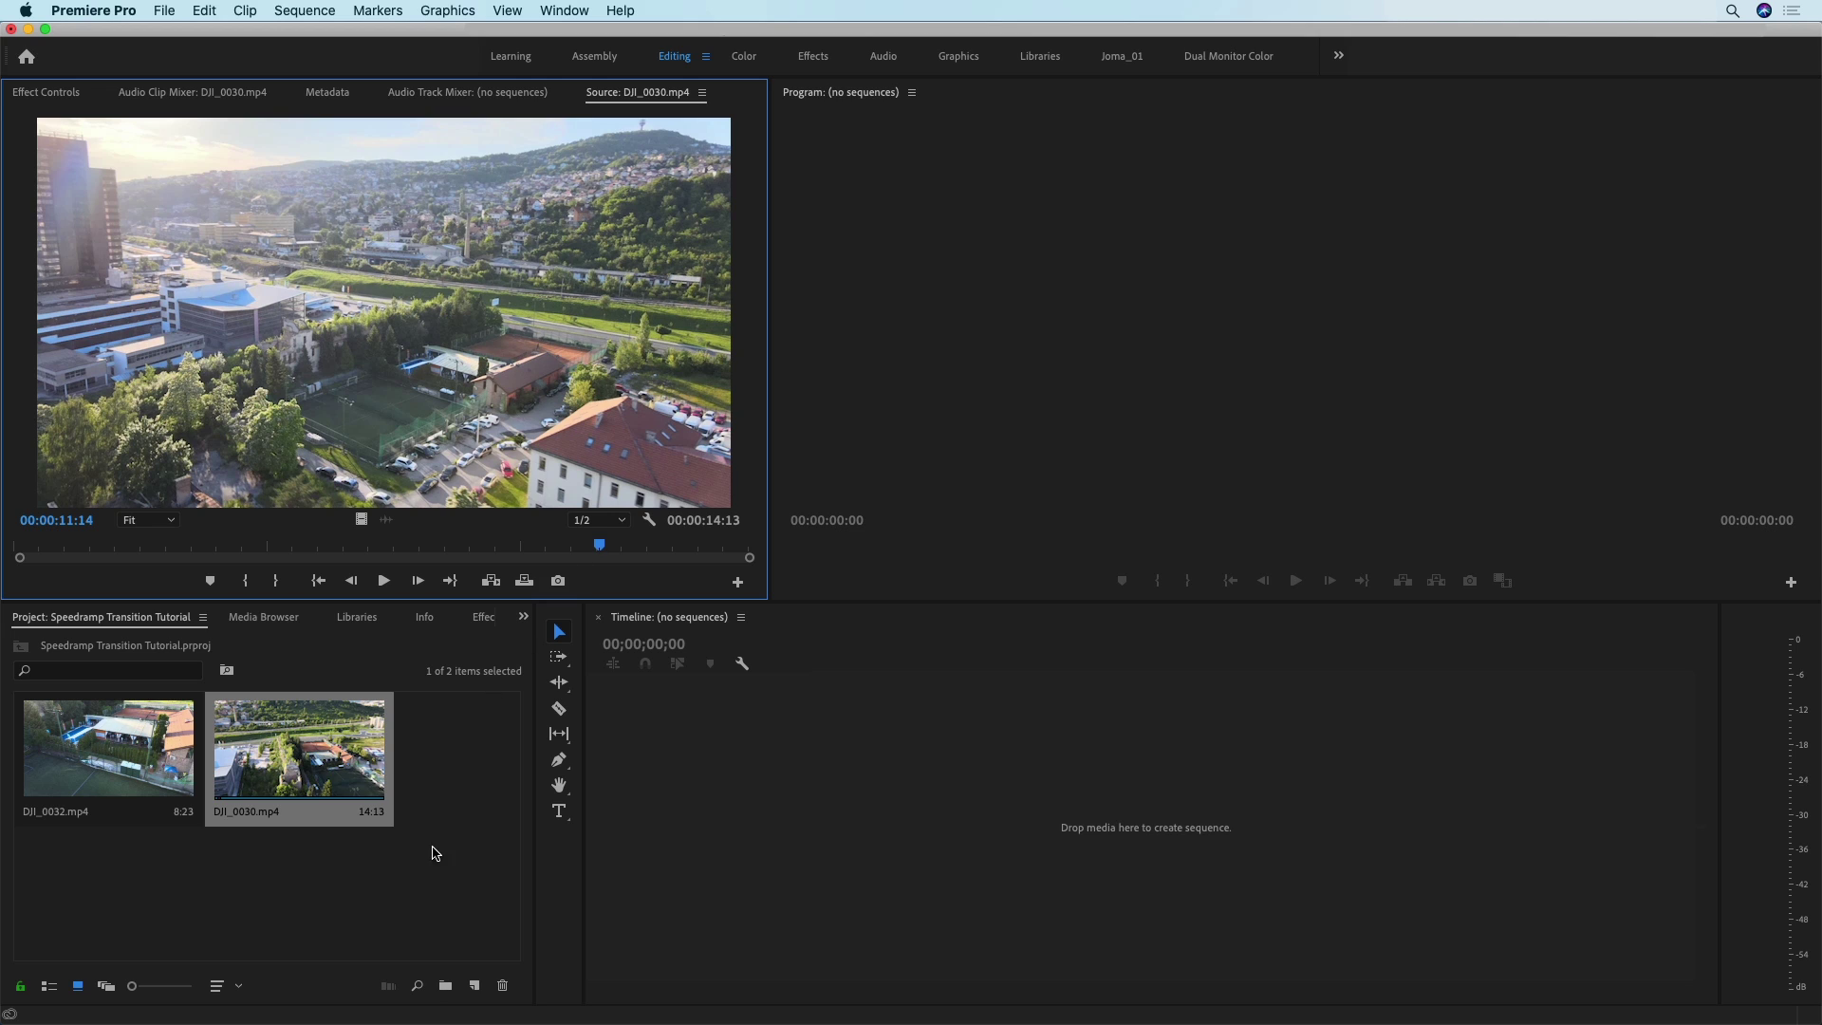
- Drop both drone clips on the timeline as sequence DJI_0030 and enlarge track V1
{"action": "left_click_drag", "start_coordinate": [436, 851], "coordinate": [982, 791]}
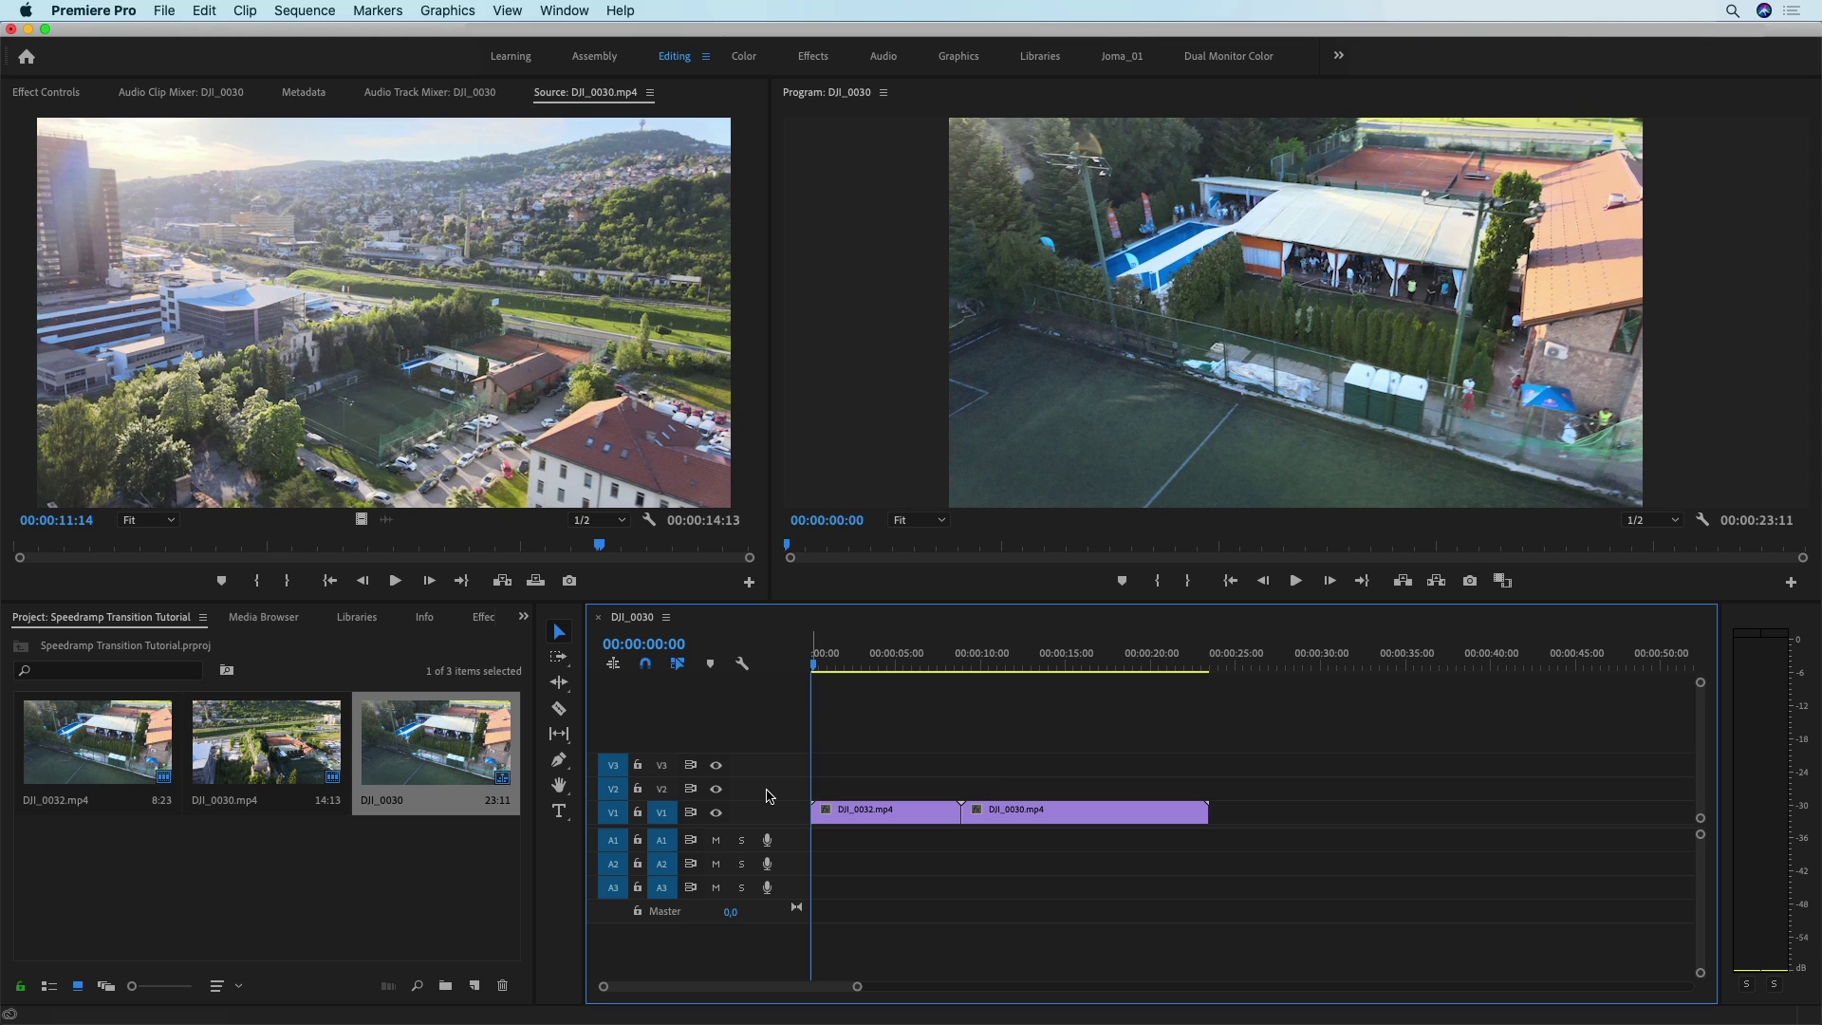
{"action": "left_click_drag", "start_coordinate": [769, 801], "coordinate": [774, 740]}
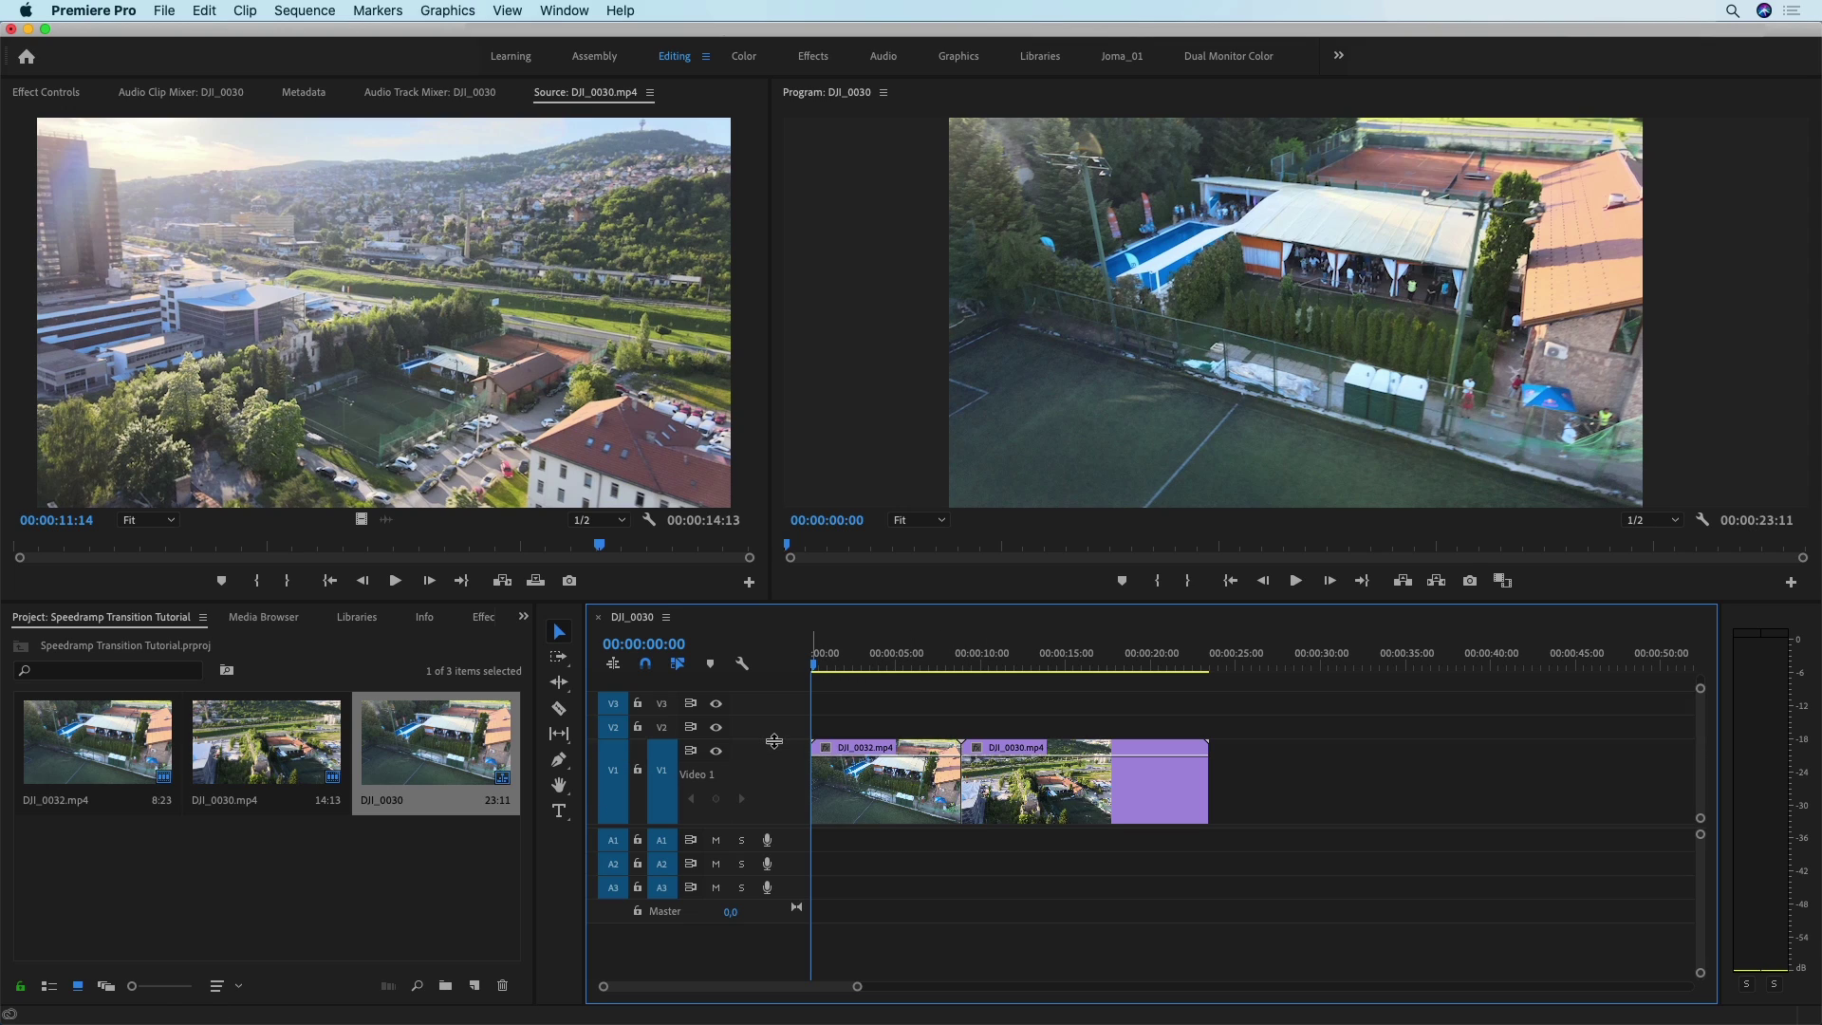
{"action": "left_click", "coordinate": [888, 786]}
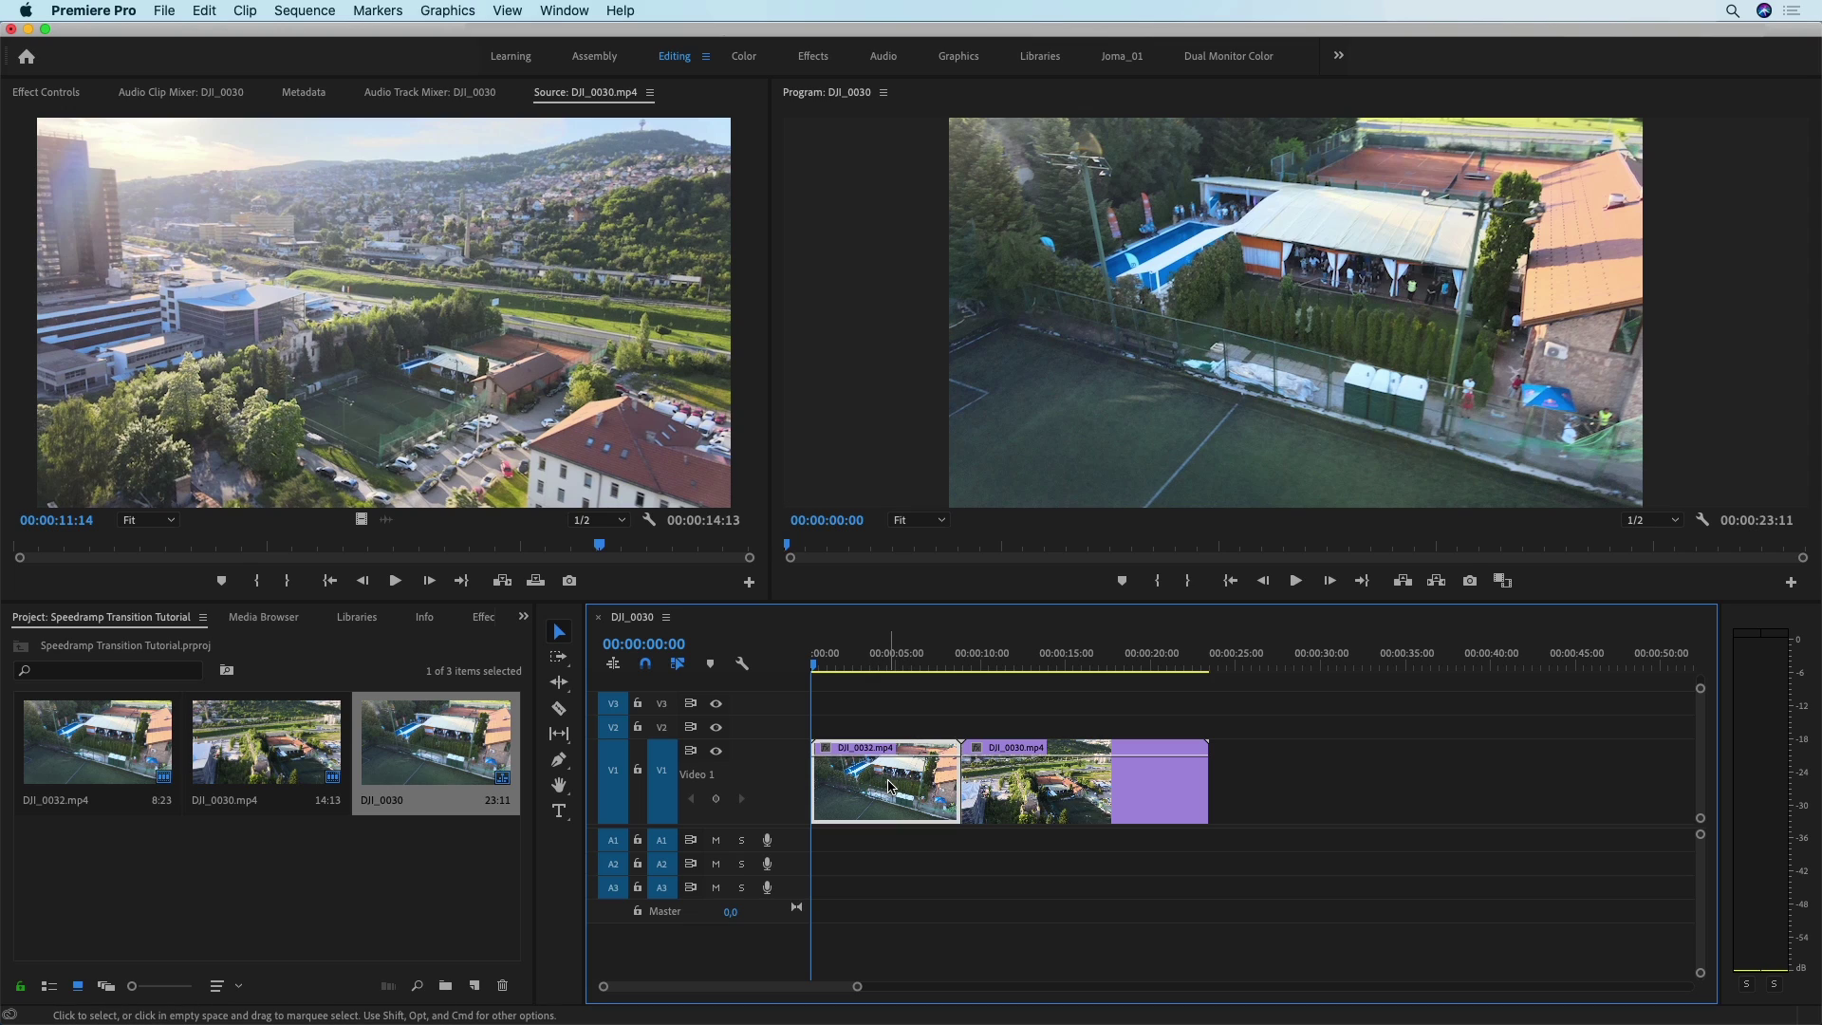
- Show DJI_0032's Time Remapping > Speed line via its fx badge
{"action": "left_click", "coordinate": [826, 751]}
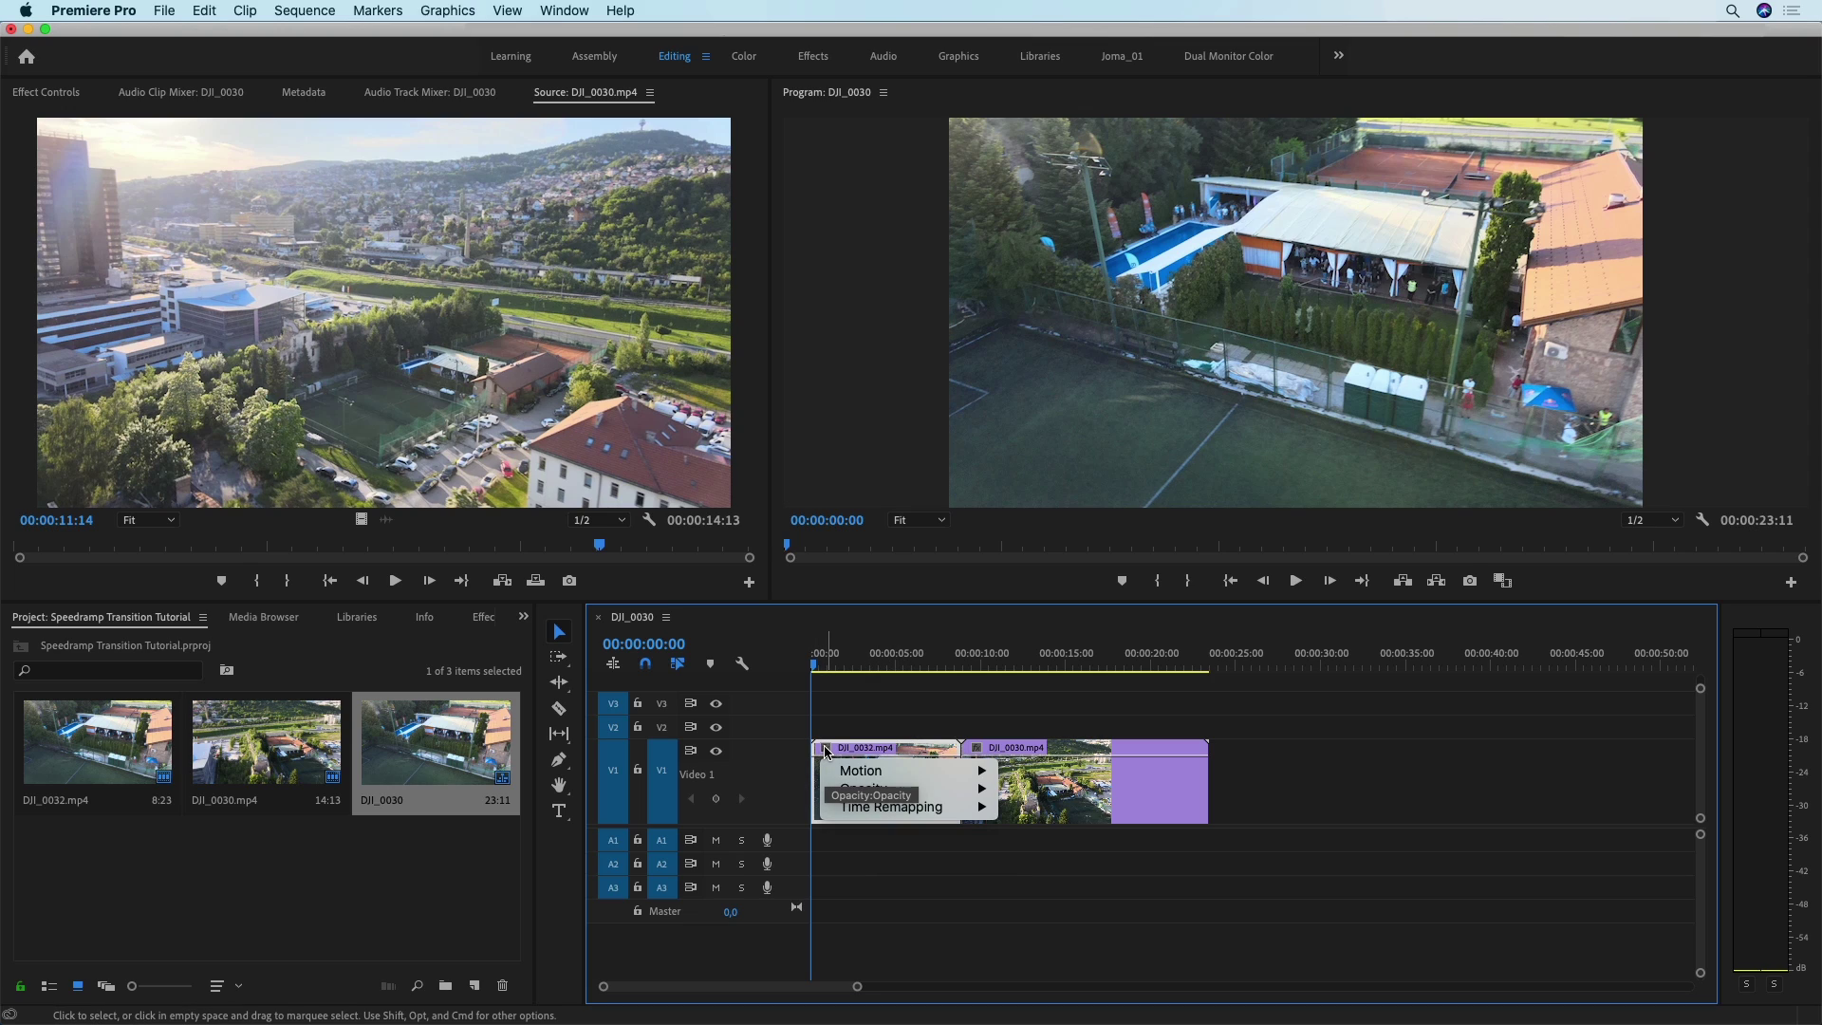
{"action": "mouse_move", "coordinate": [936, 814]}
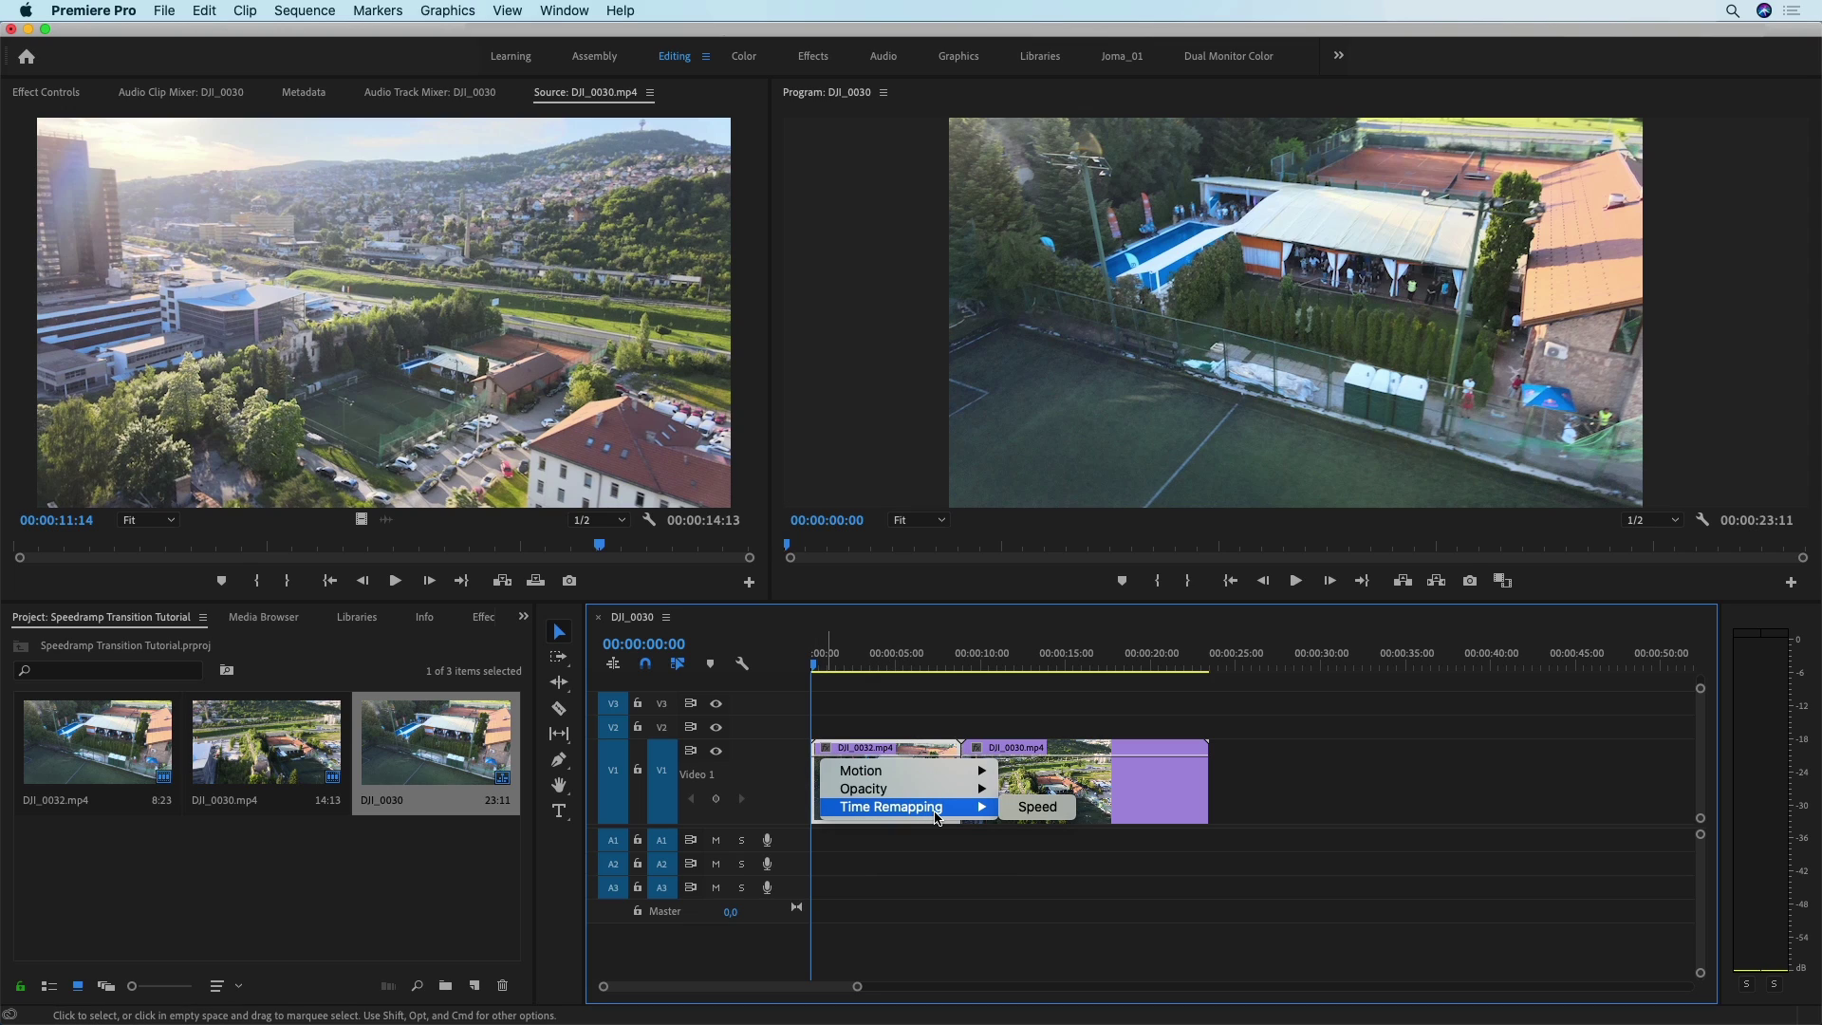
{"action": "left_click", "coordinate": [1017, 814]}
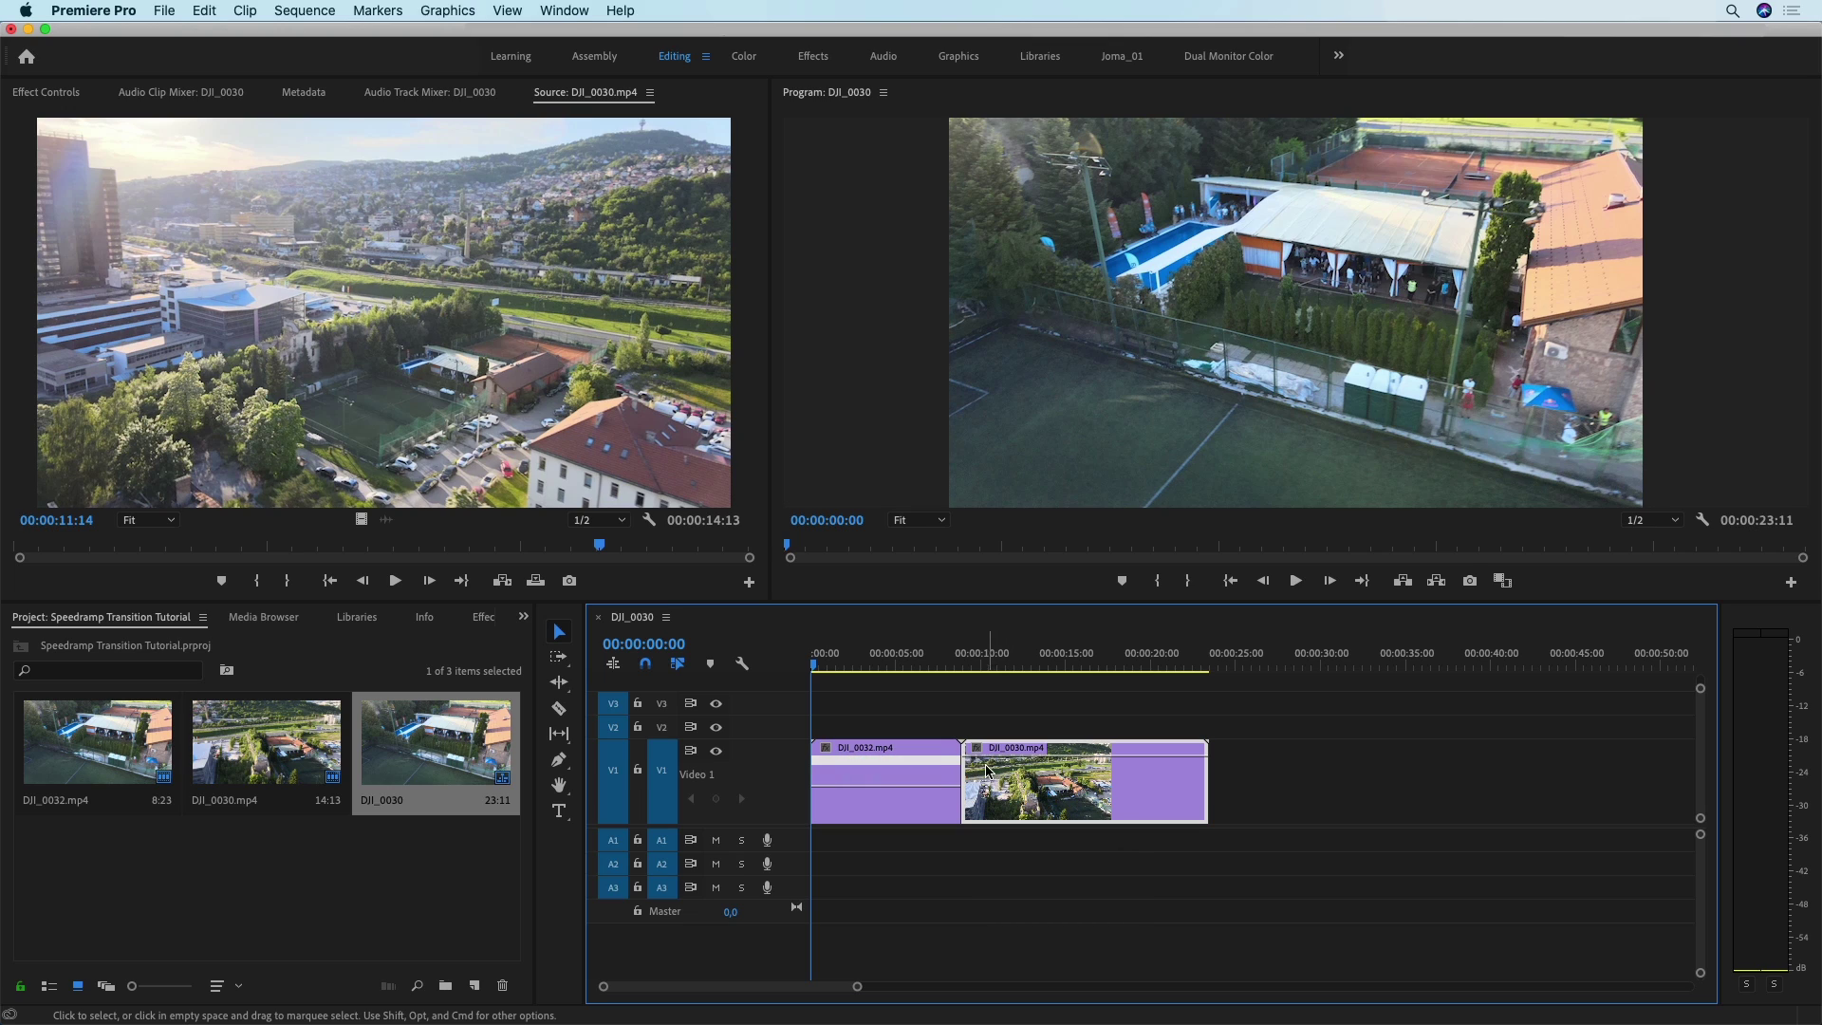
- Show DJI_0030's Time Remapping > Speed line and fit the timeline view
{"action": "left_click", "coordinate": [978, 750]}
{"action": "mouse_move", "coordinate": [1068, 812]}
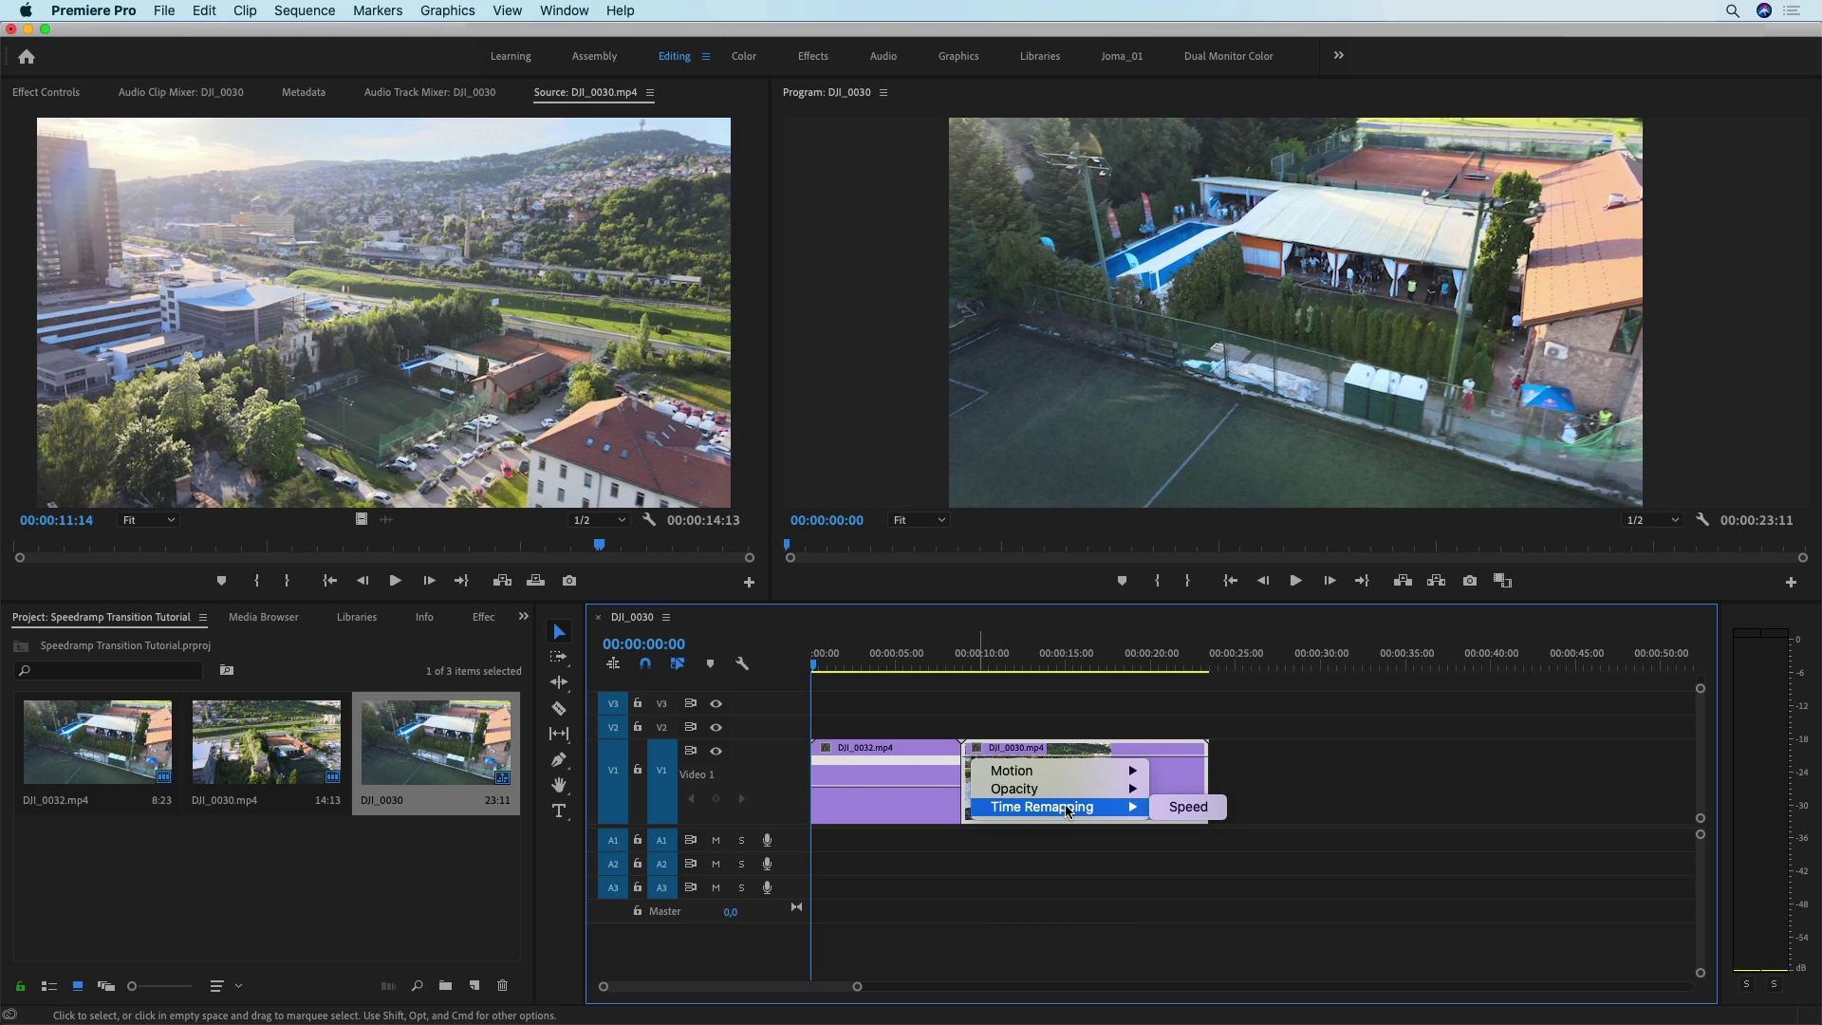
{"action": "left_click", "coordinate": [1182, 806]}
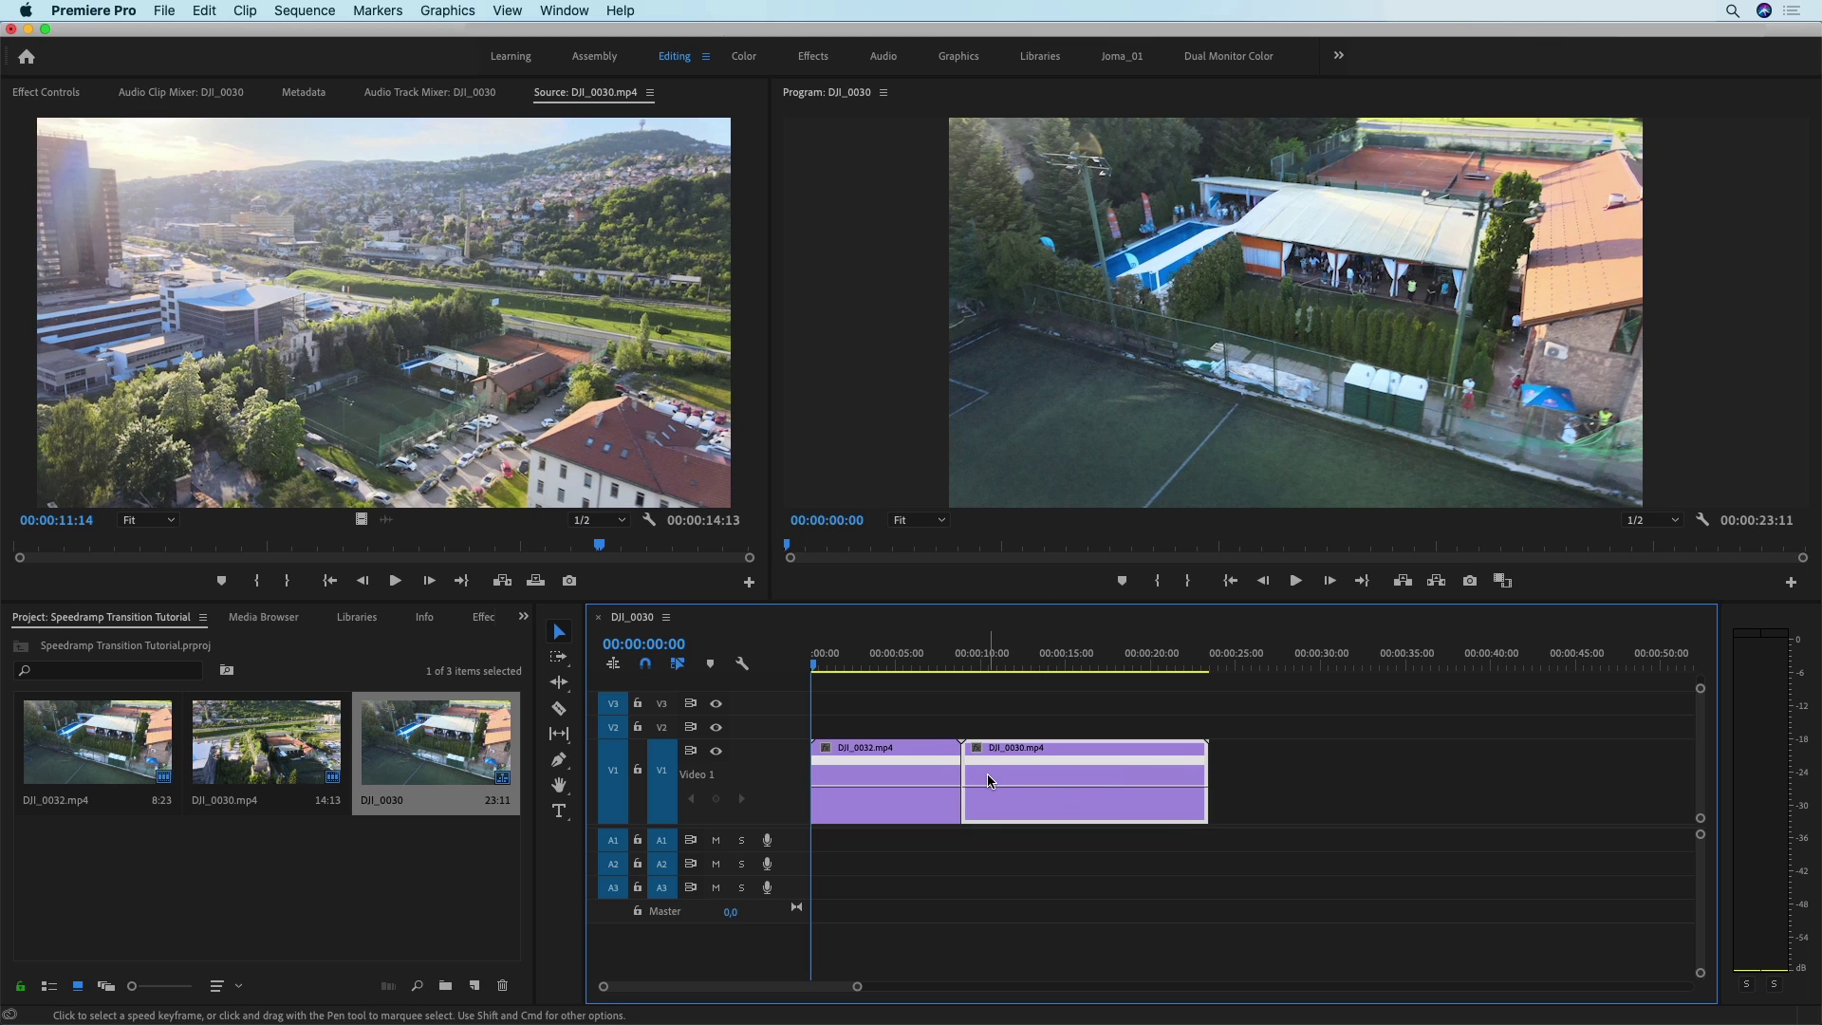
{"action": "scroll", "coordinate": [988, 780], "scroll_direction": "up", "scroll_amount": 3}
{"action": "scroll", "coordinate": [988, 780], "scroll_direction": "left", "scroll_amount": 5}
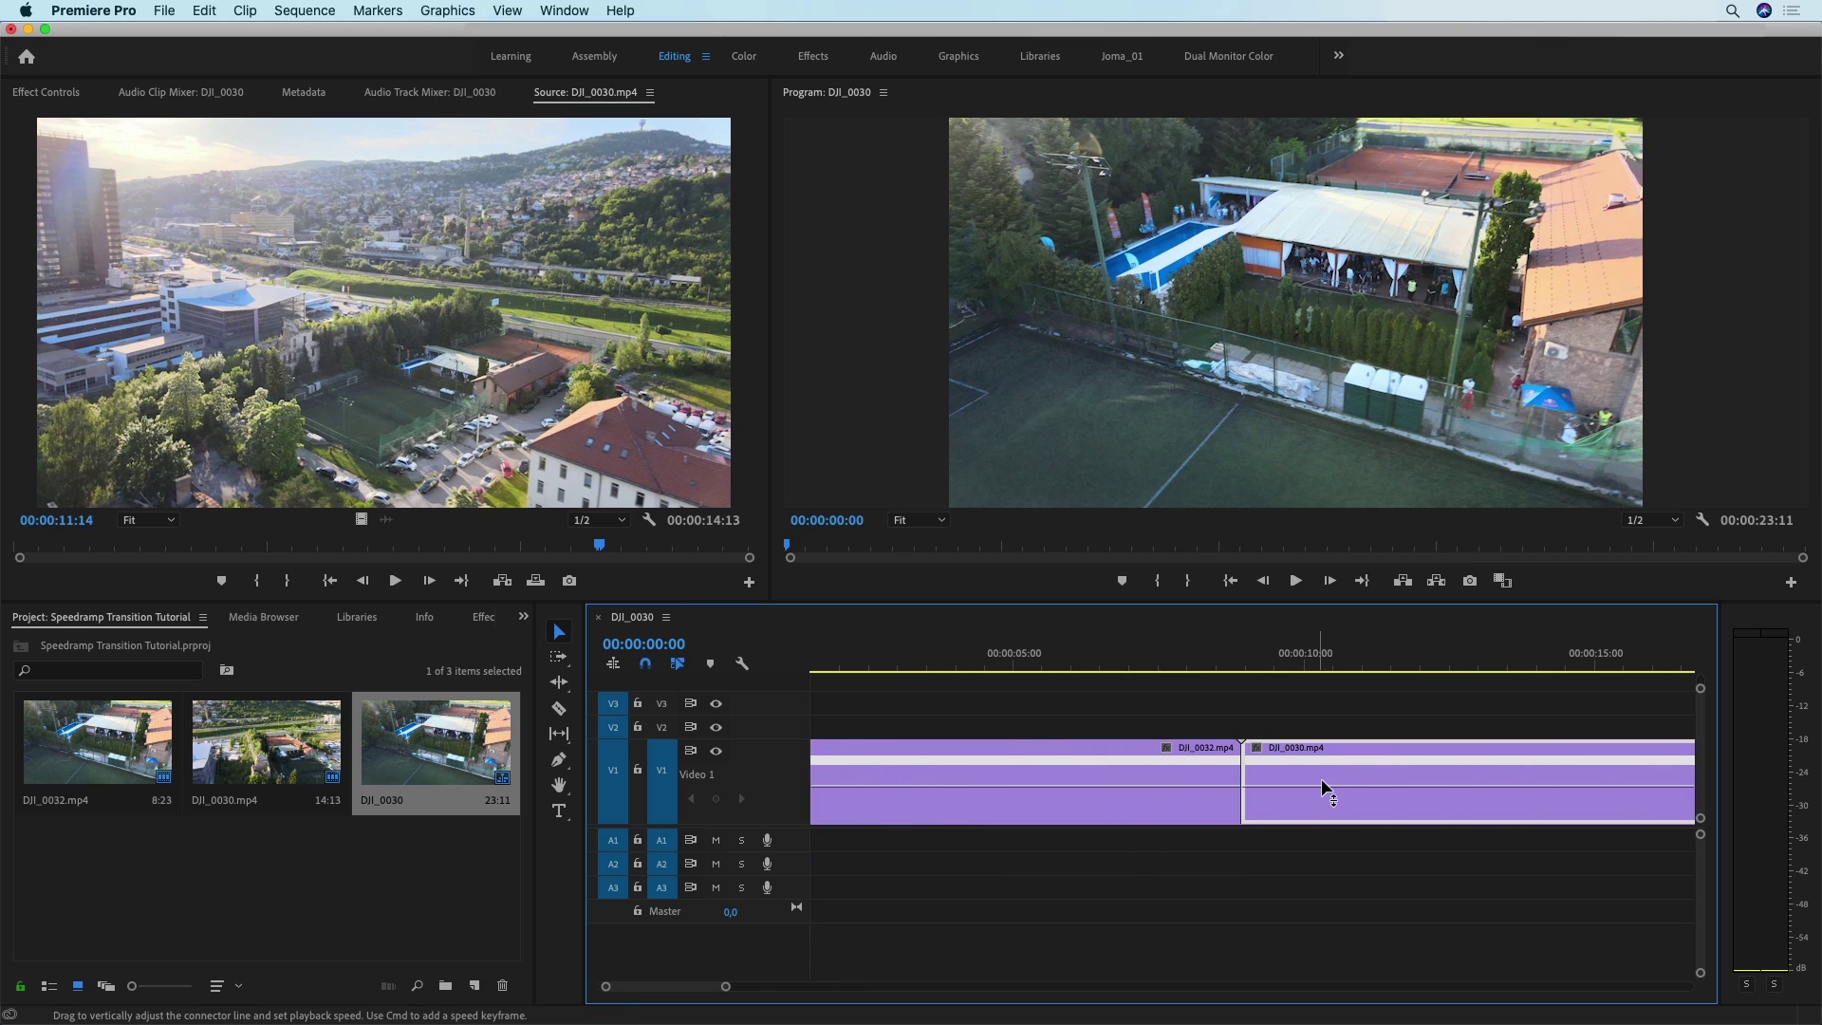
{"action": "left_click", "coordinate": [1186, 707]}
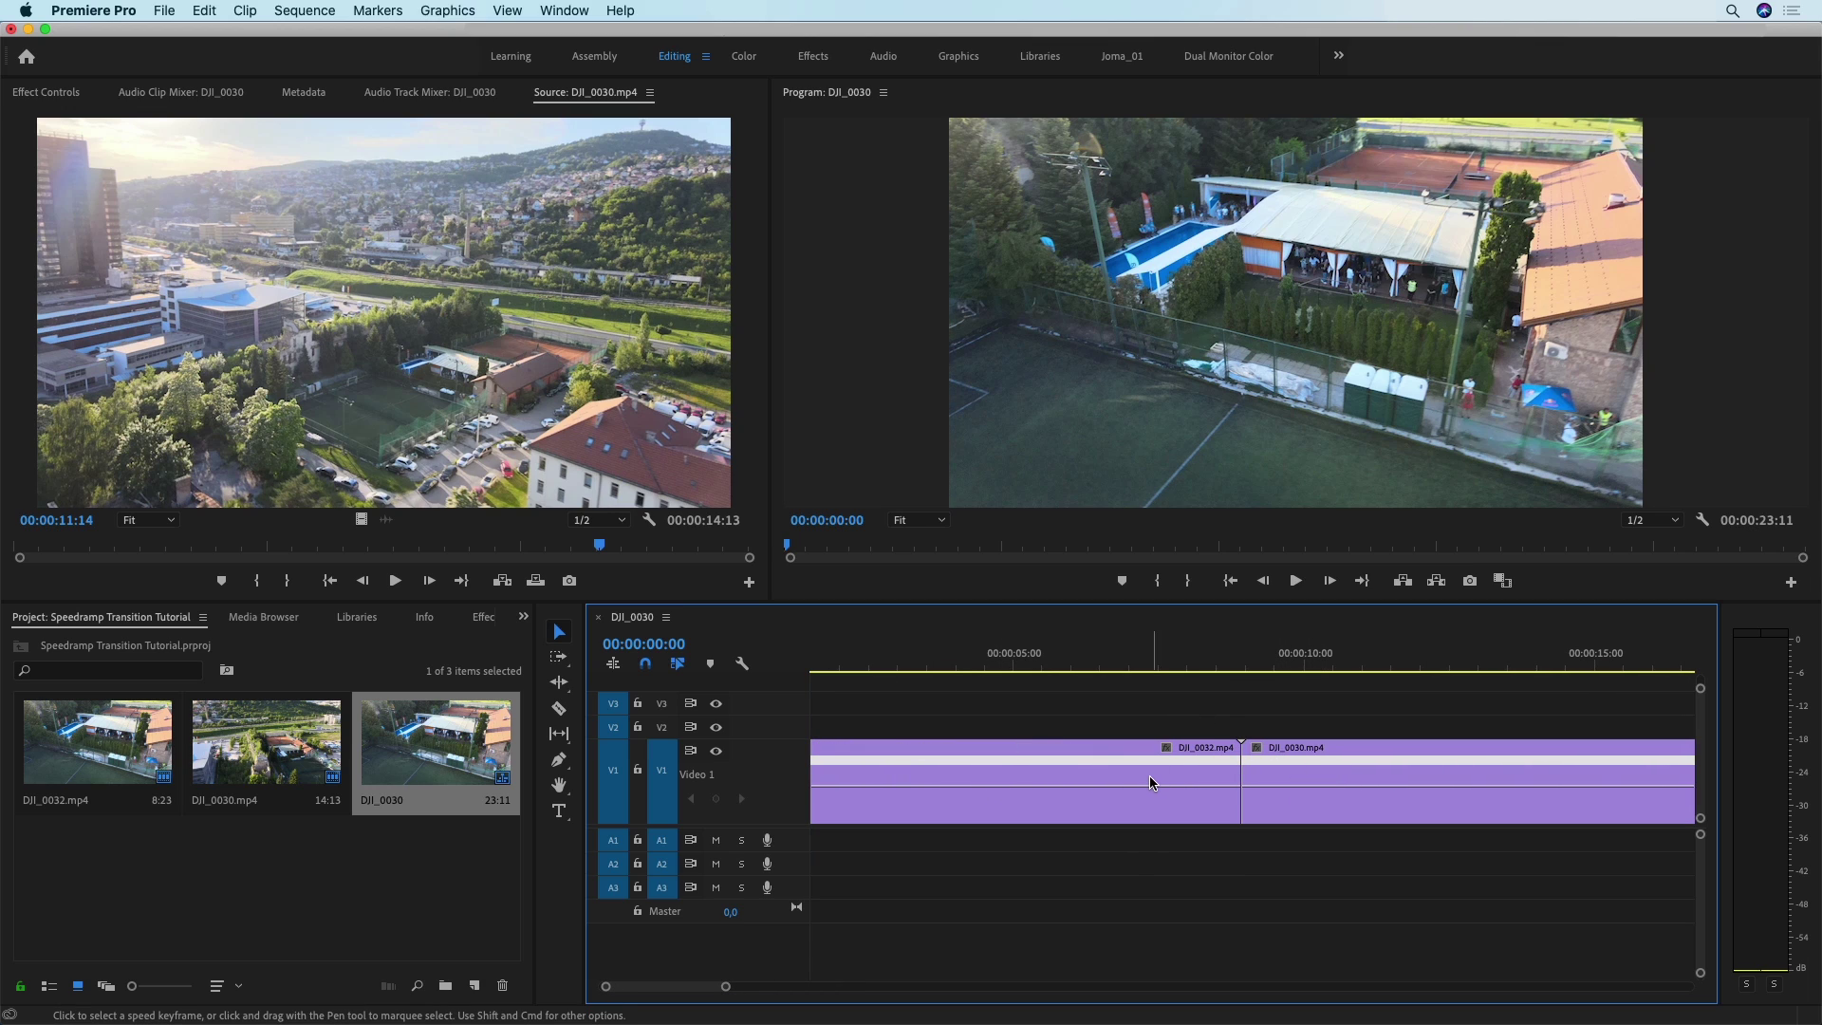
{"action": "scroll", "coordinate": [1151, 783], "scroll_direction": "down", "scroll_amount": 3}
{"action": "scroll", "coordinate": [1151, 783], "scroll_direction": "down", "scroll_amount": 1}
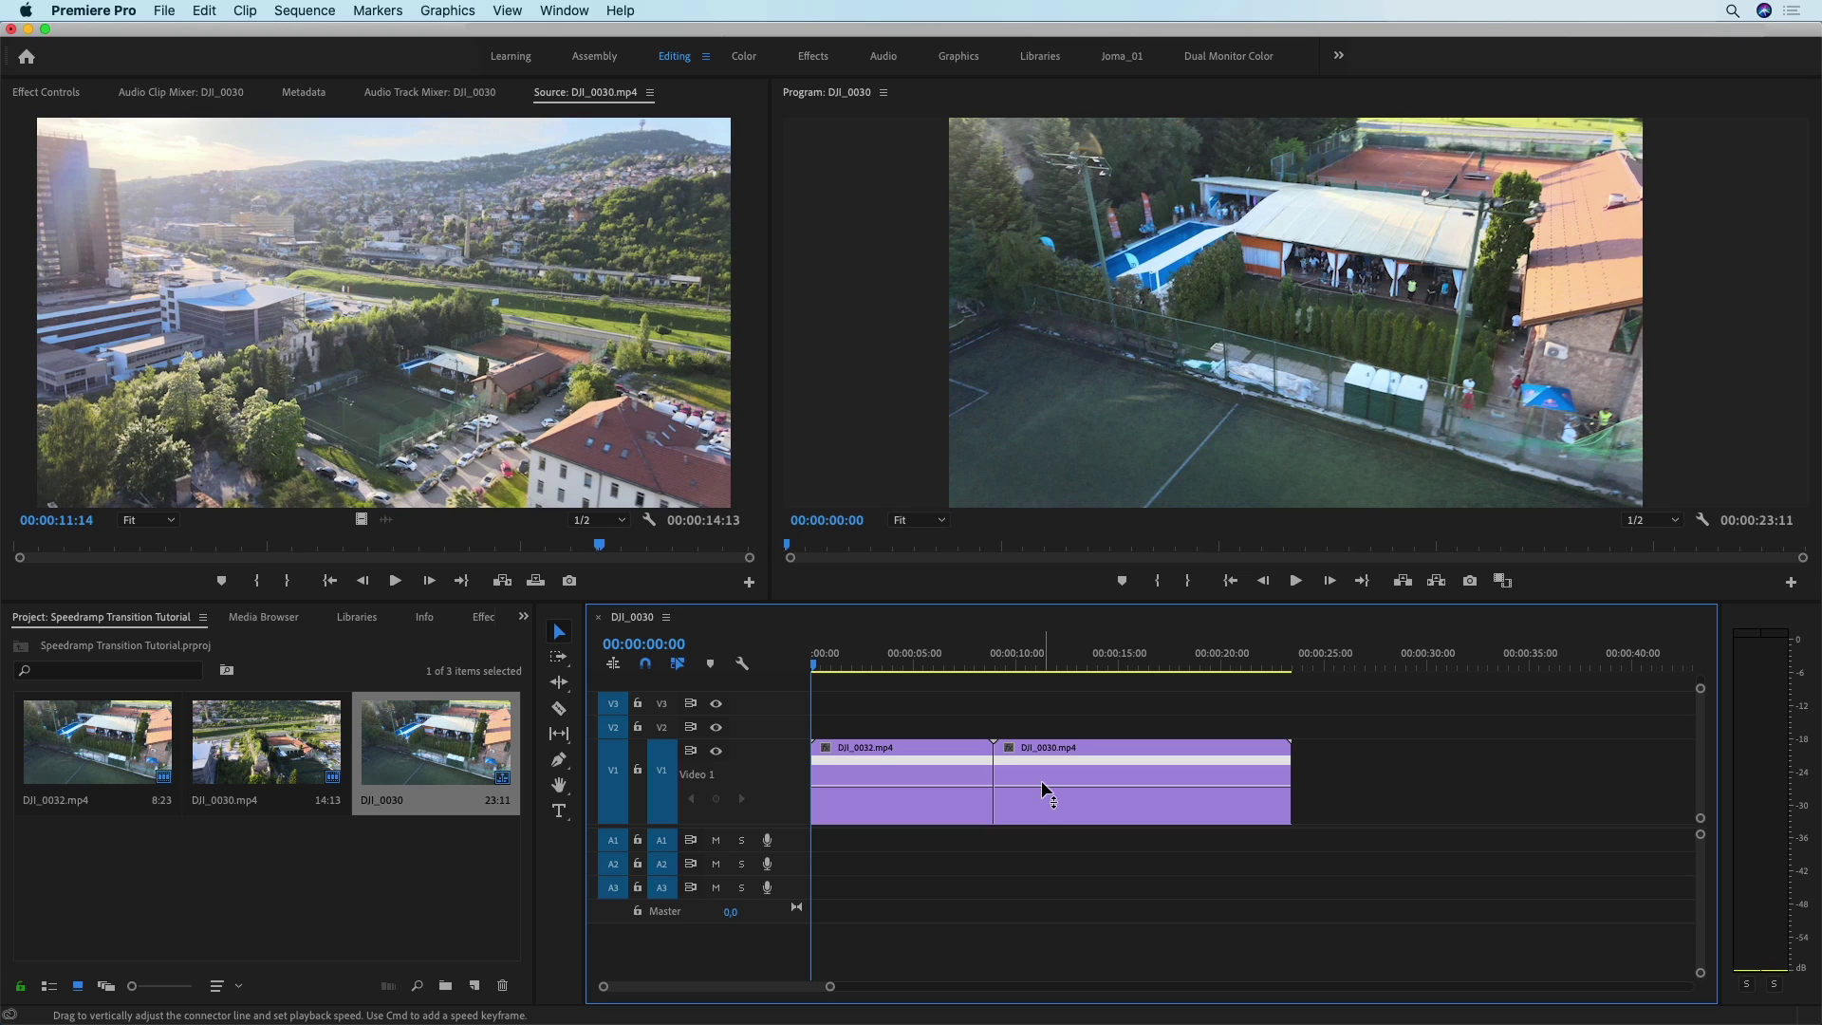
- Add a Pen-tool speed keyframe on DJI_0032 near 00:00:02:19
{"action": "key", "text": "p"}
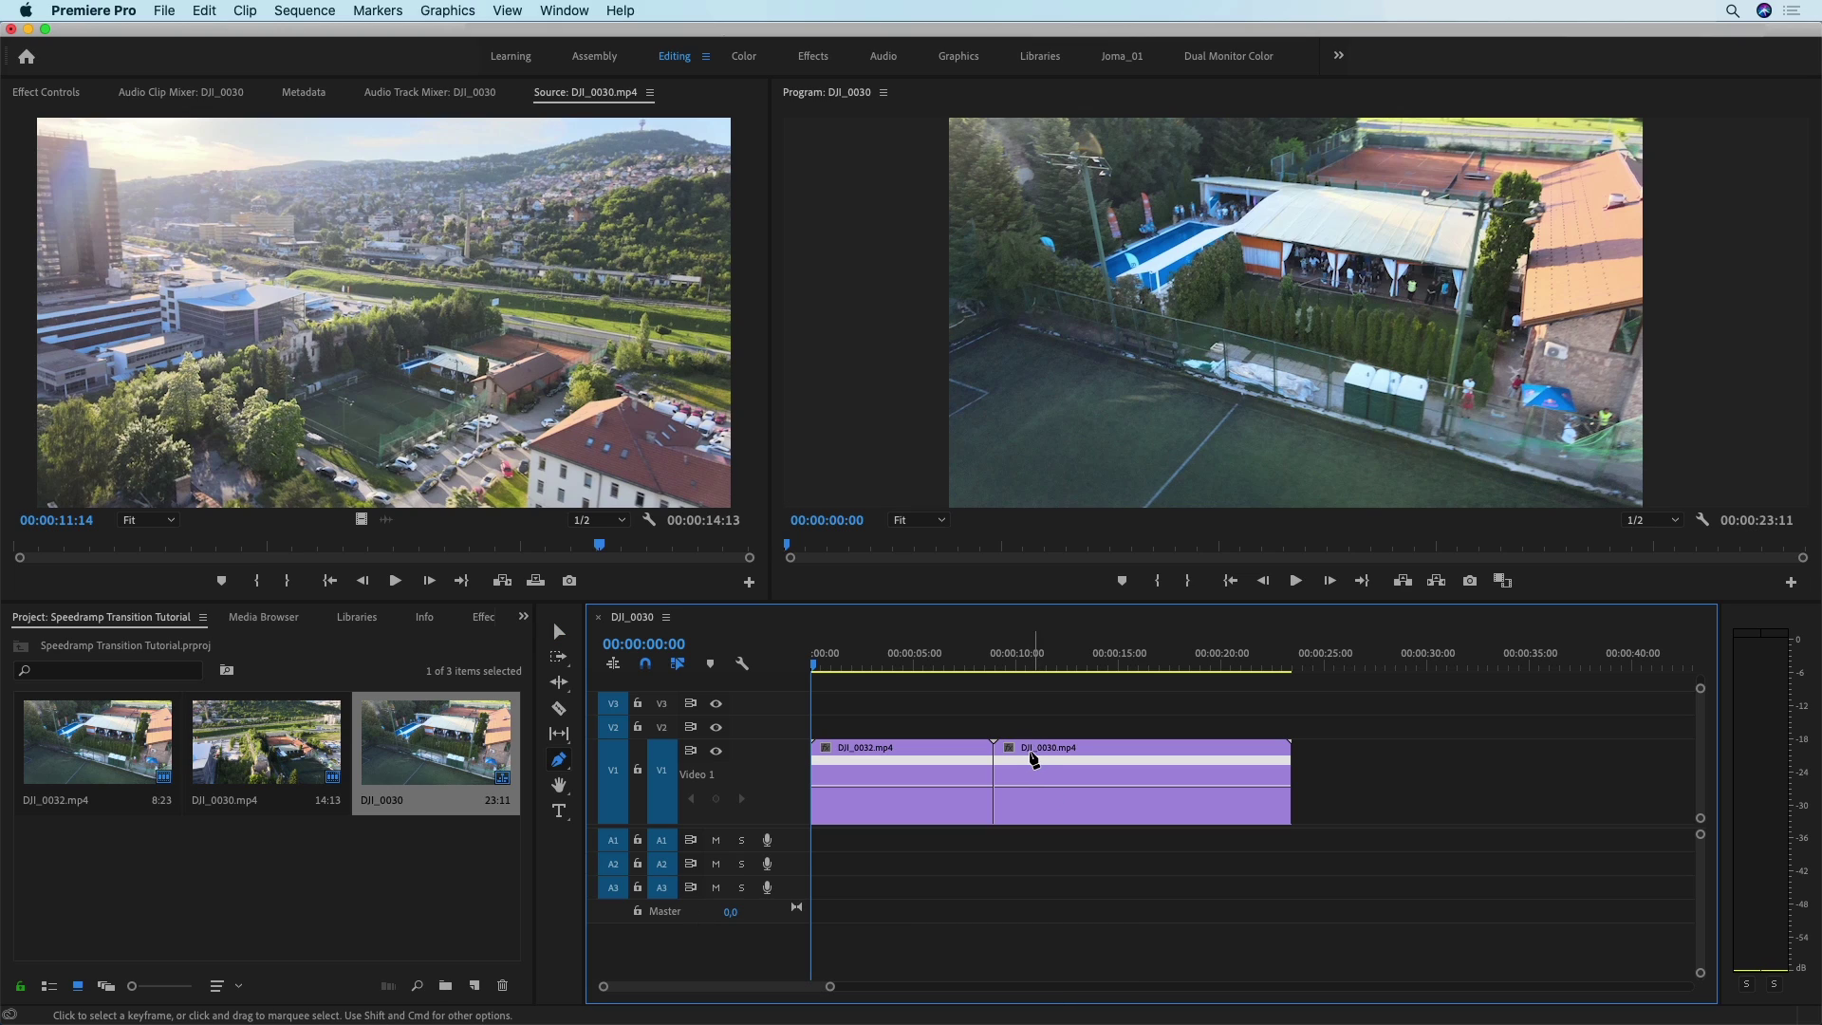
{"action": "mouse_move", "coordinate": [840, 660]}
{"action": "left_mouse_down"}
{"action": "mouse_move", "coordinate": [914, 657]}
{"action": "mouse_move", "coordinate": [869, 655]}
{"action": "left_mouse_up"}
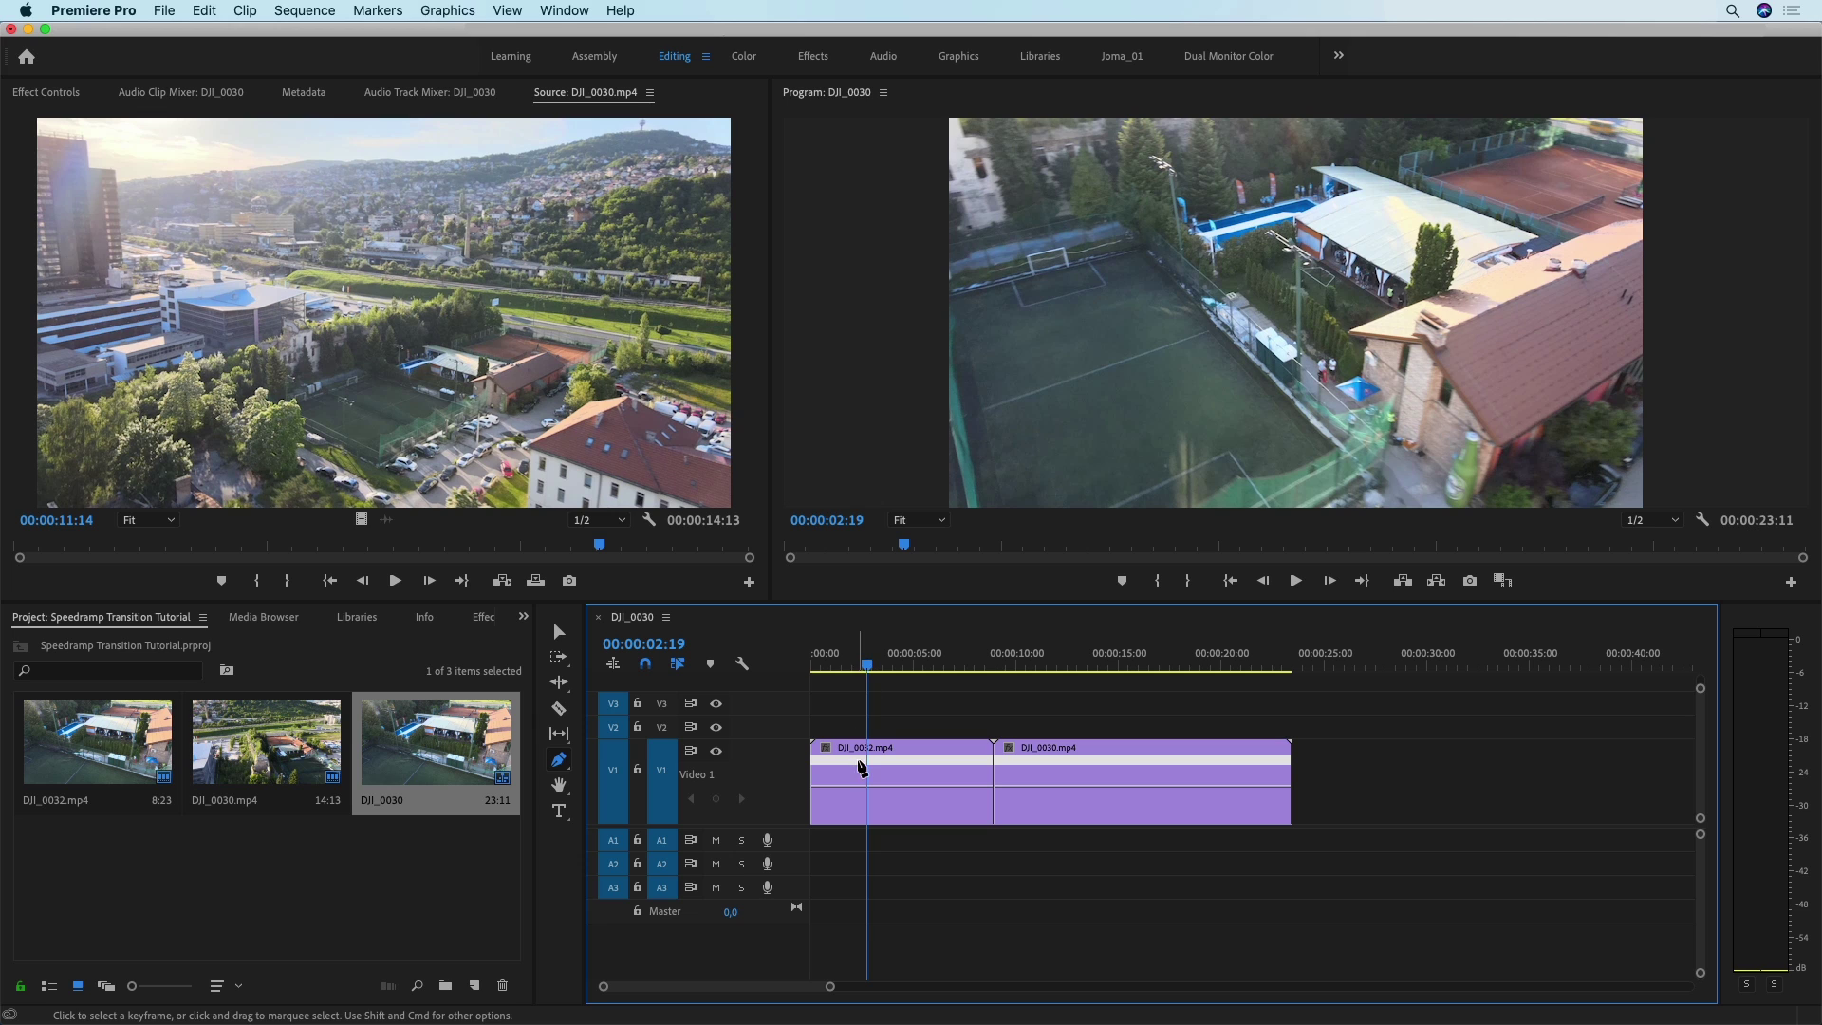
{"action": "left_click", "coordinate": [868, 788]}
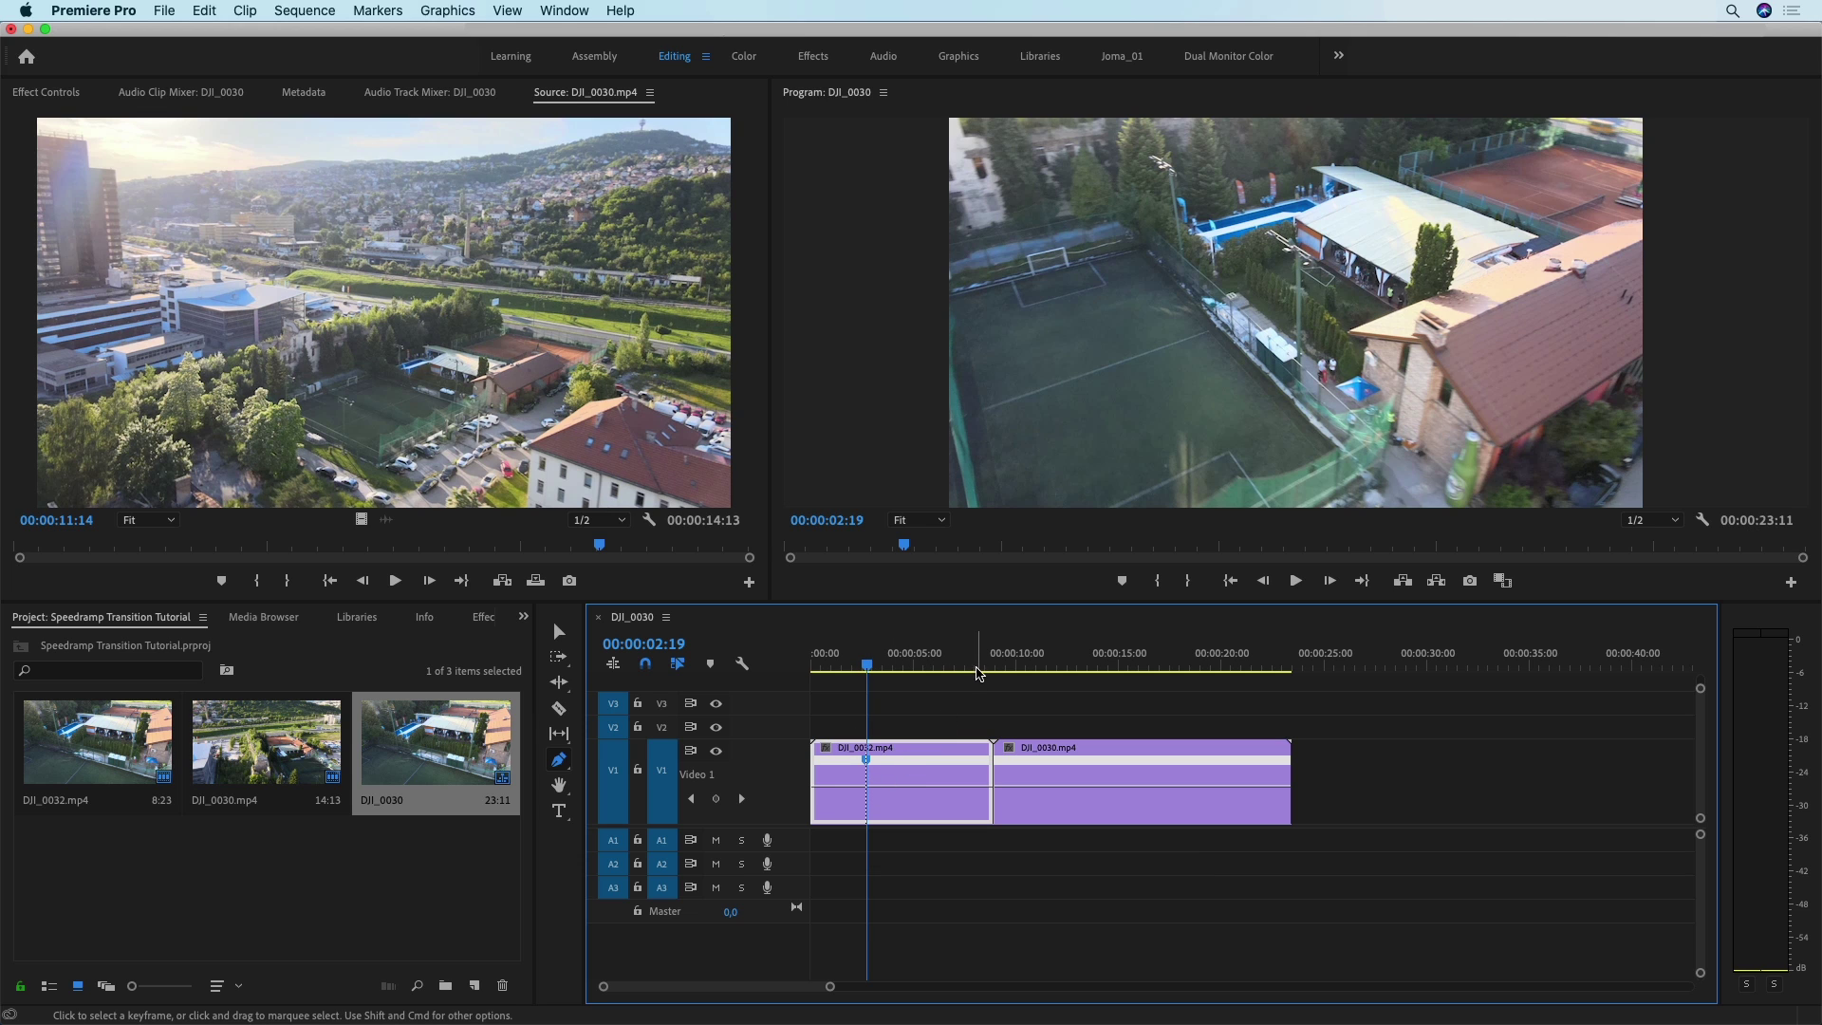
- Add a speed keyframe on DJI_0030 at 00:00:15:00 and return to the Selection tool
{"action": "left_click_drag", "start_coordinate": [981, 666], "coordinate": [1121, 681]}
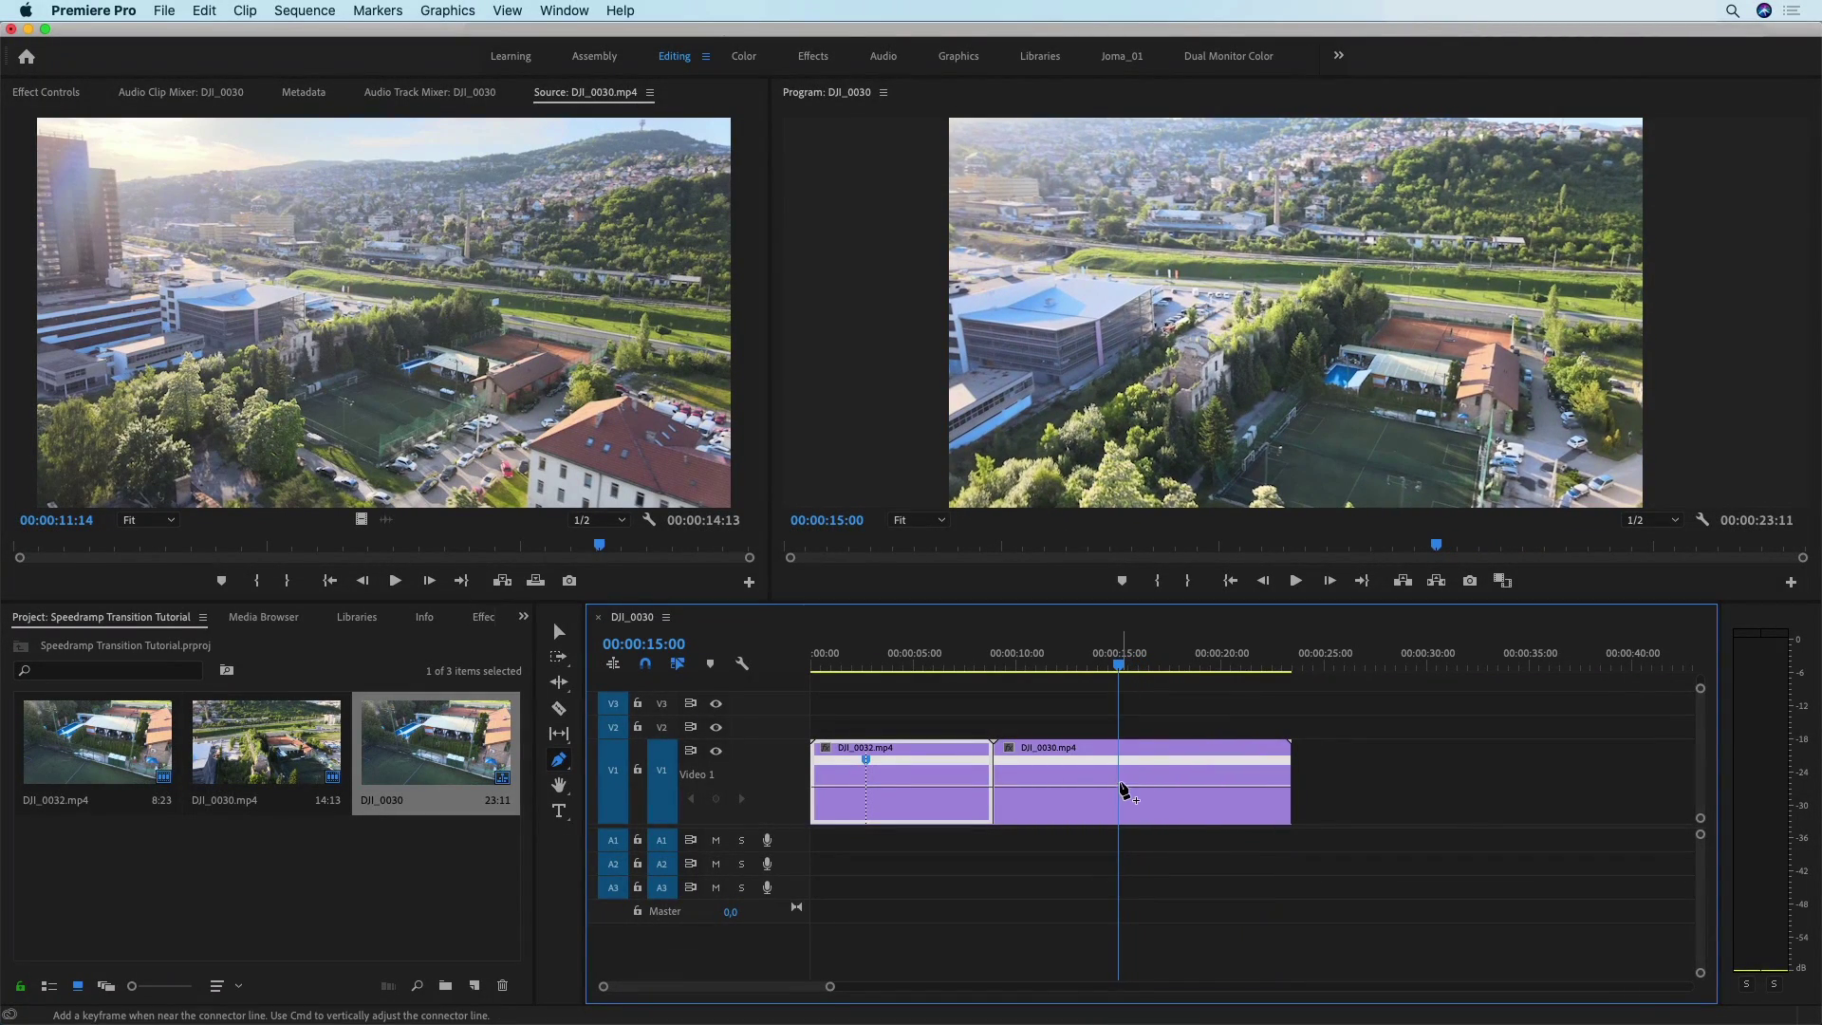
{"action": "left_click", "coordinate": [1117, 793]}
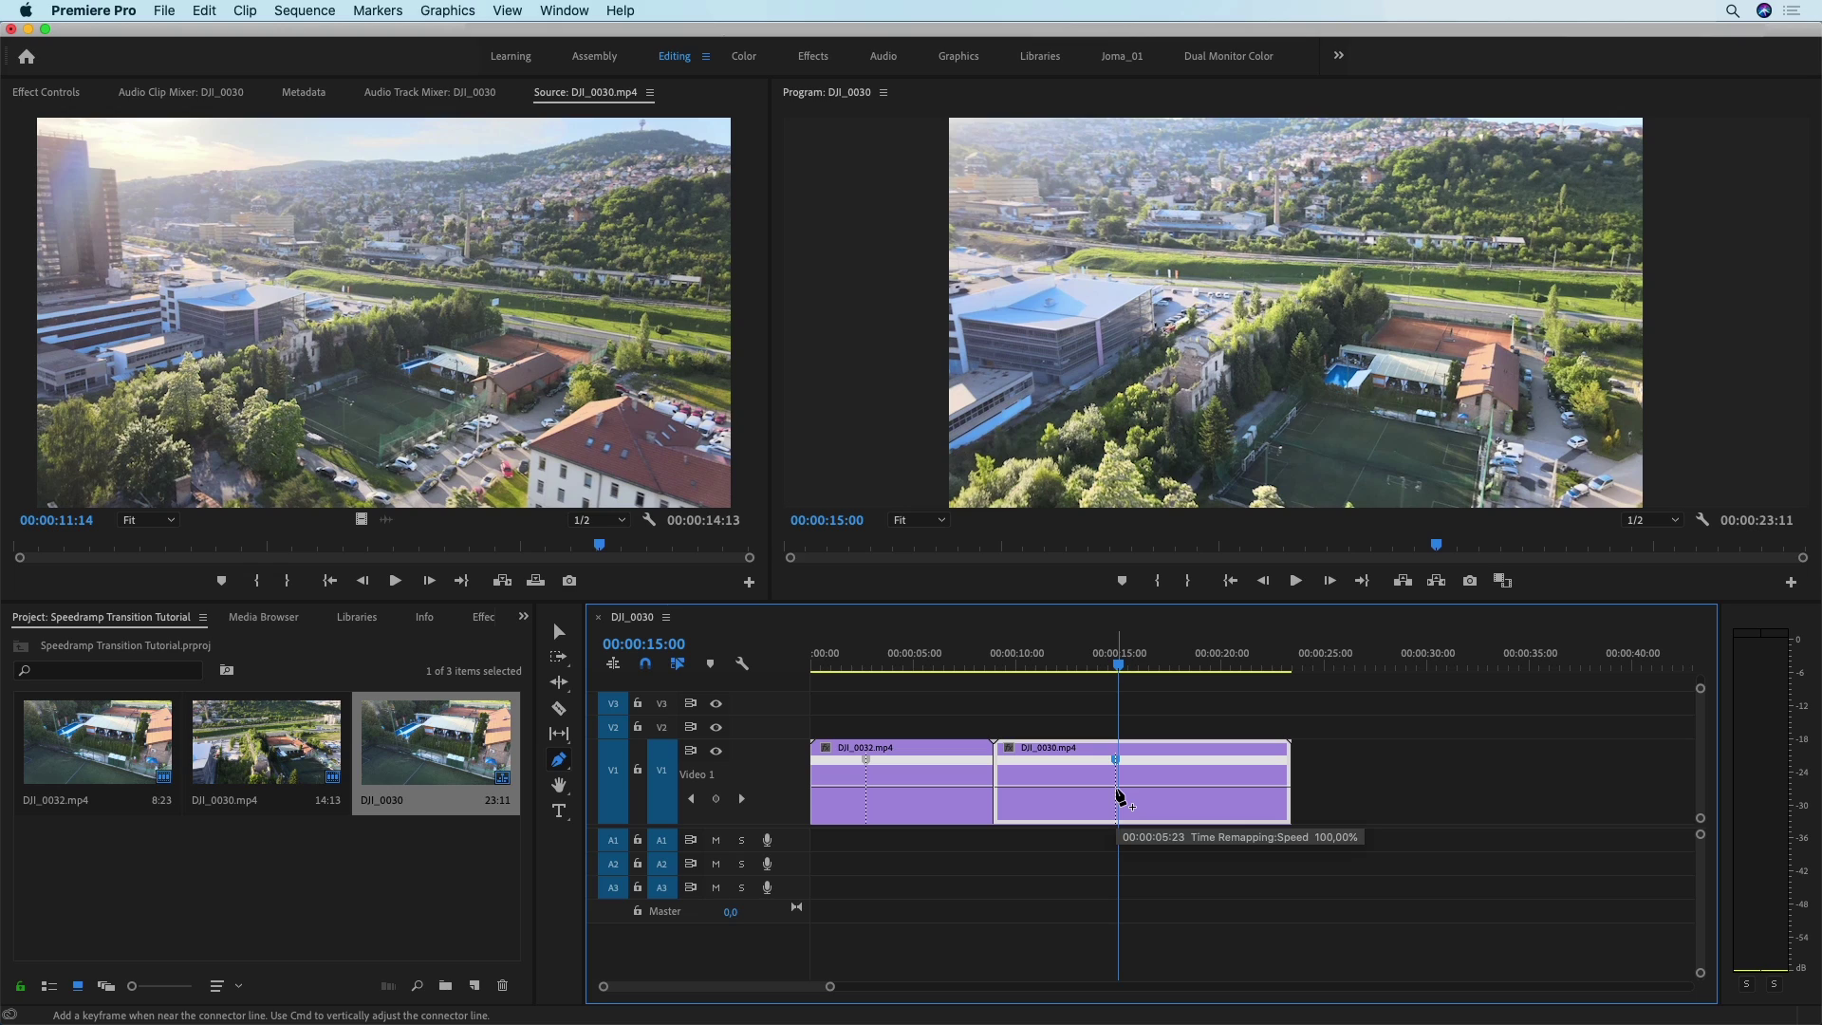
{"action": "key", "text": "v"}
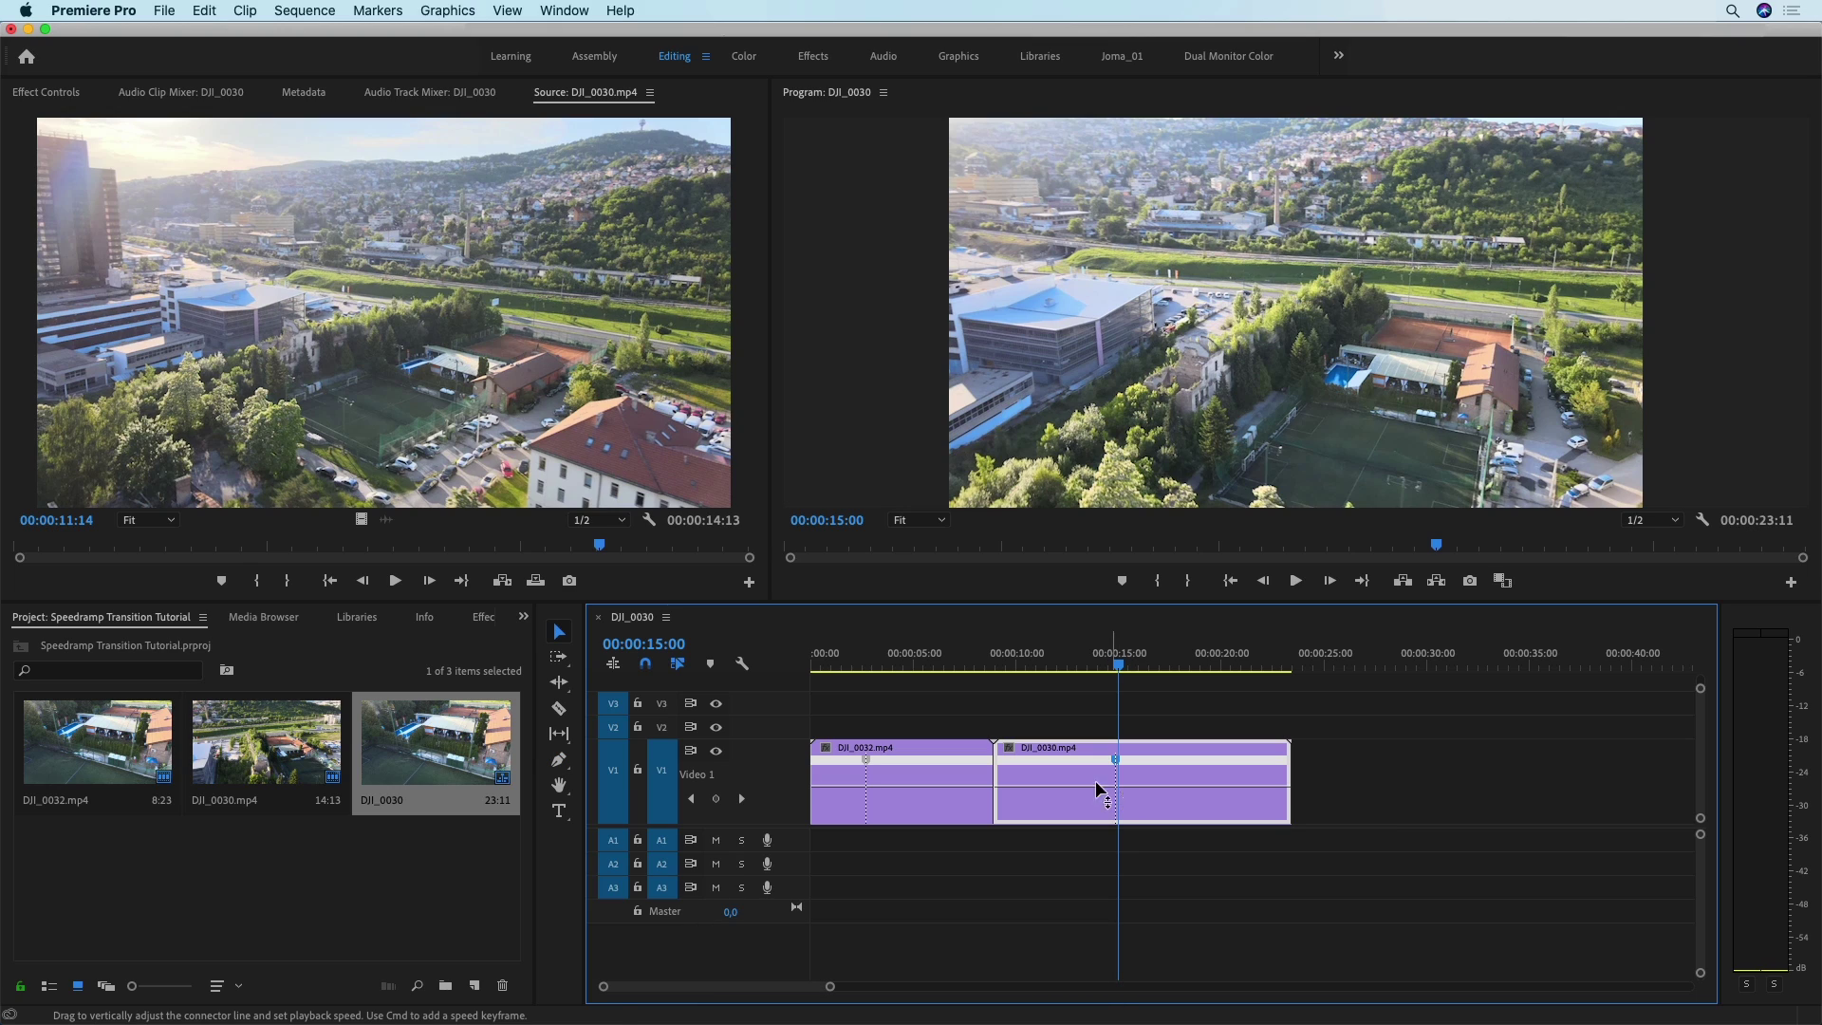
{"action": "left_click", "coordinate": [1008, 718]}
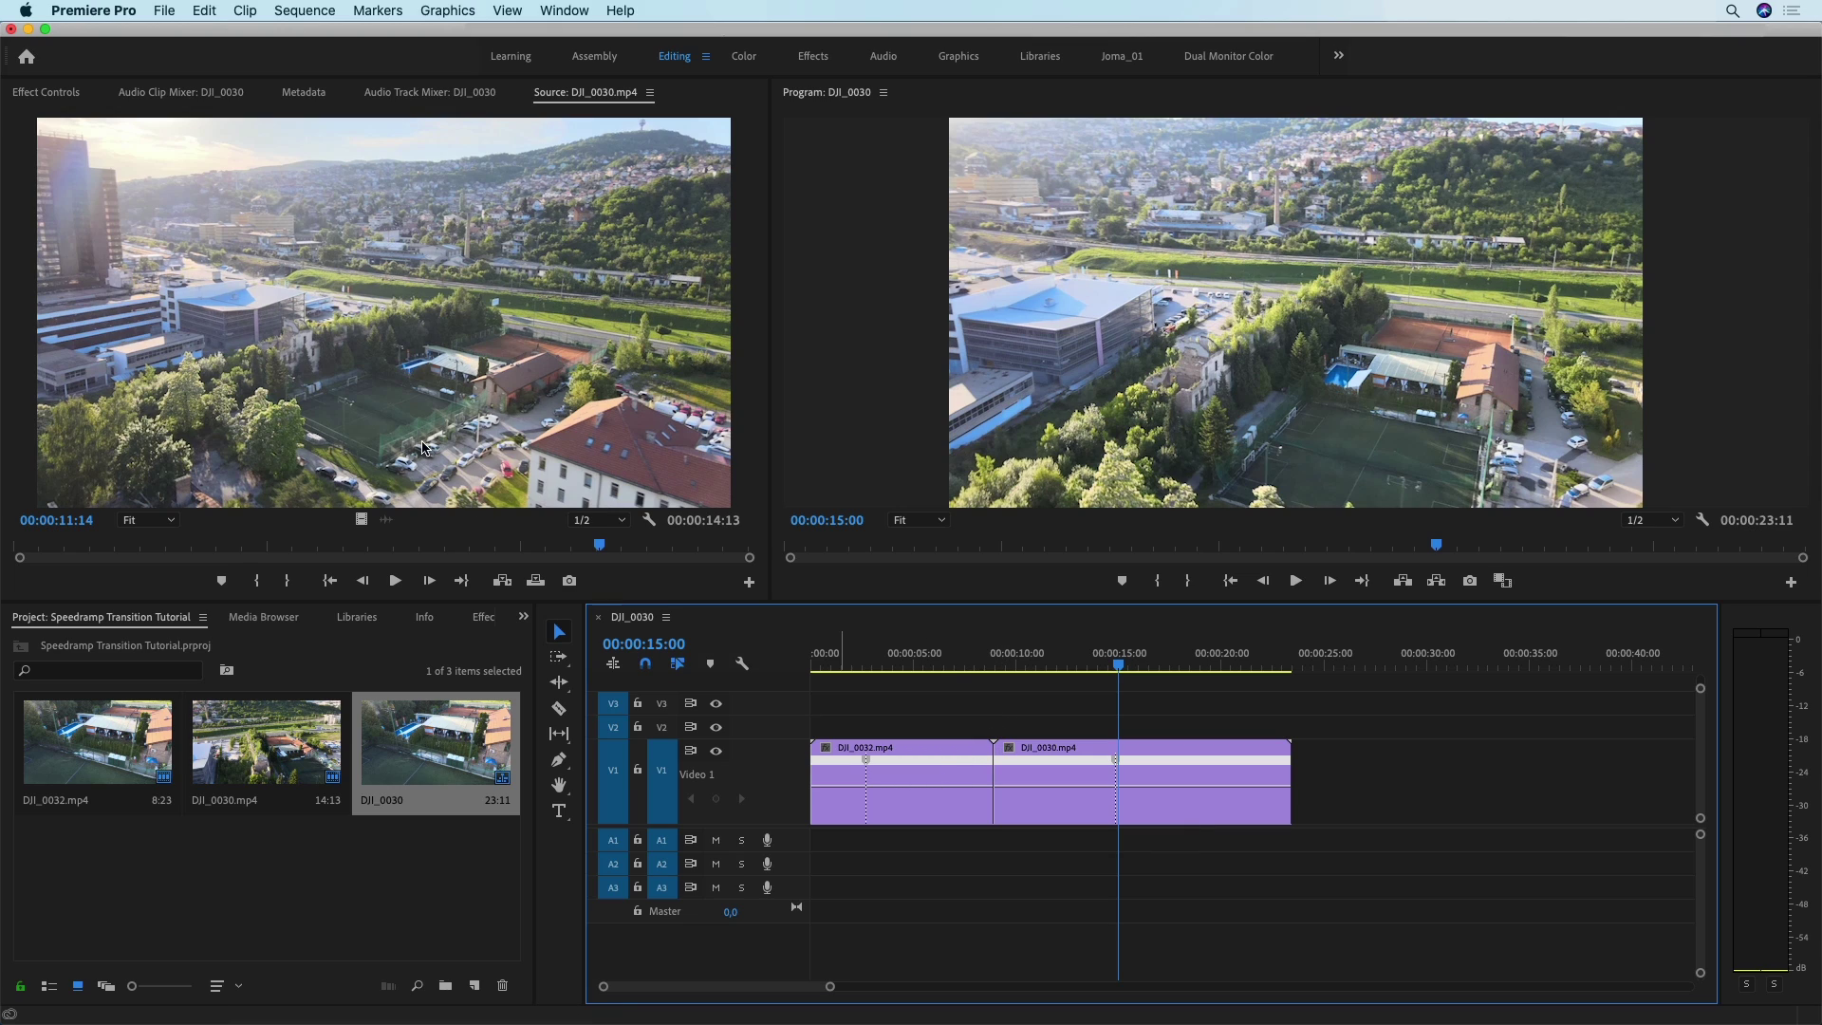
- Keep the Project Settings renderer on Mercury Playback Engine Software Only and confirm
{"action": "left_click", "coordinate": [164, 12]}
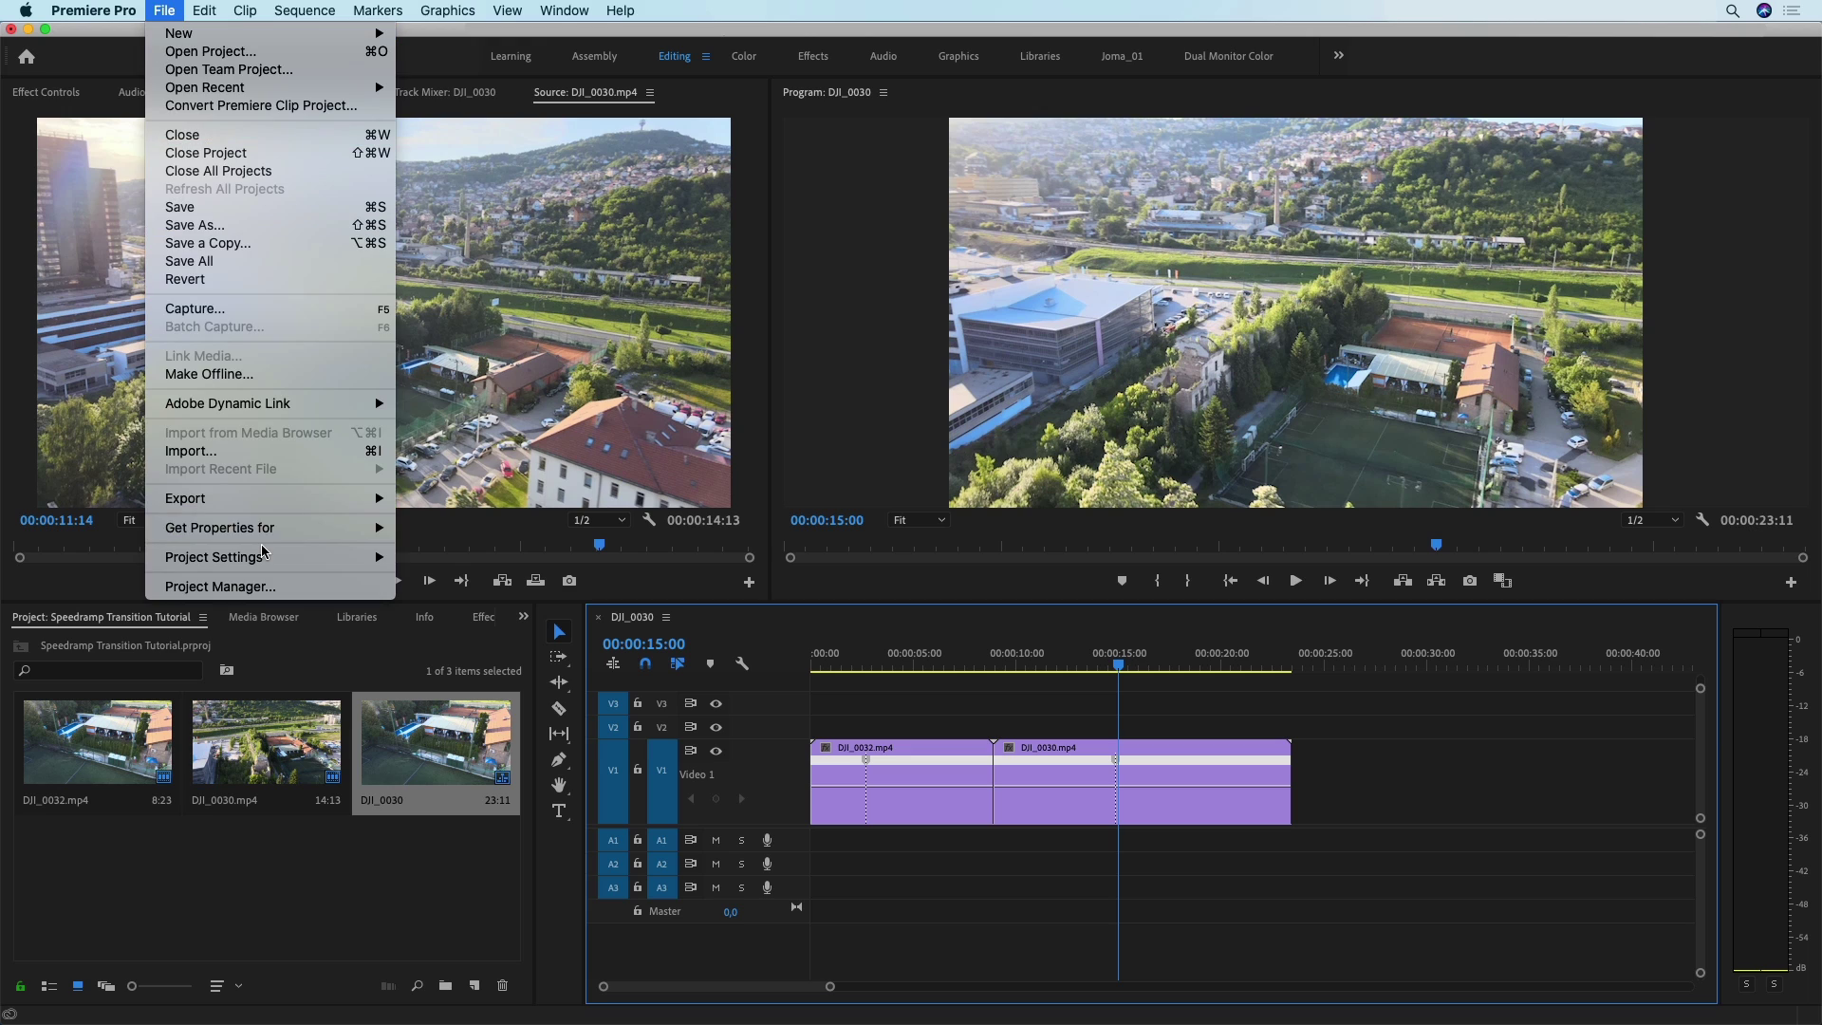
{"action": "mouse_move", "coordinate": [266, 557]}
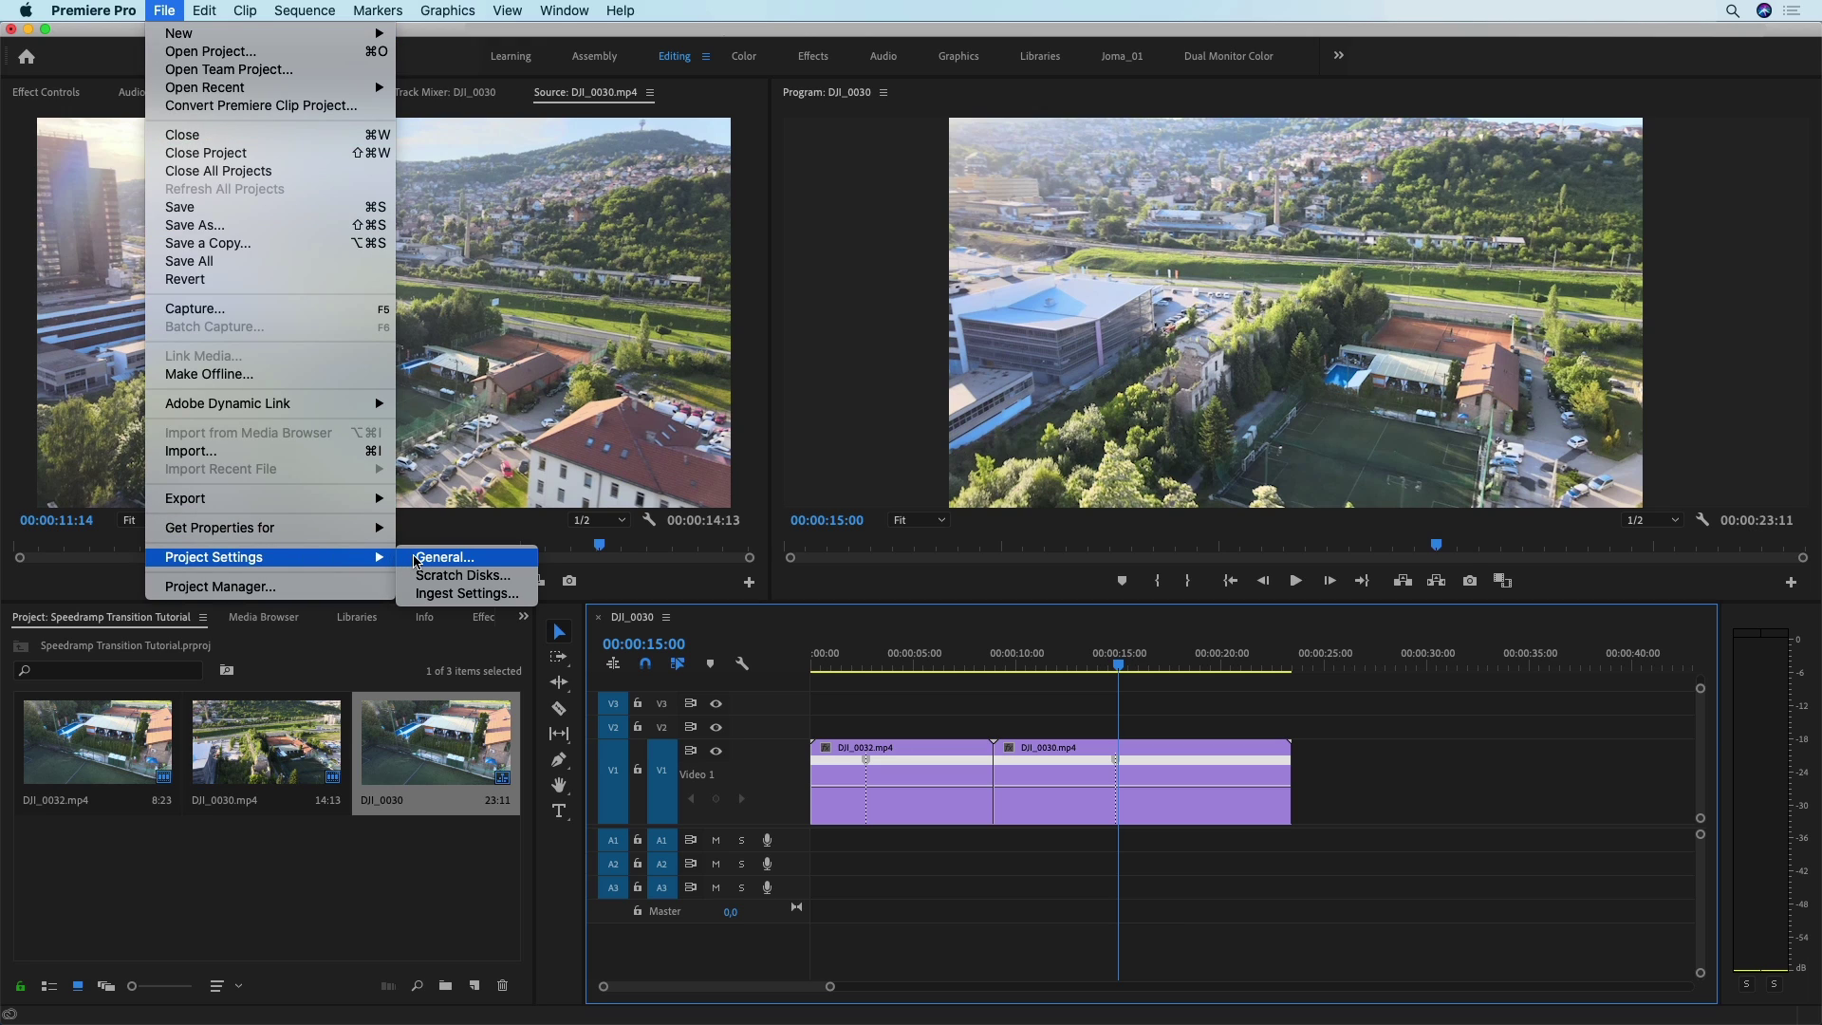
{"action": "left_click", "coordinate": [415, 559]}
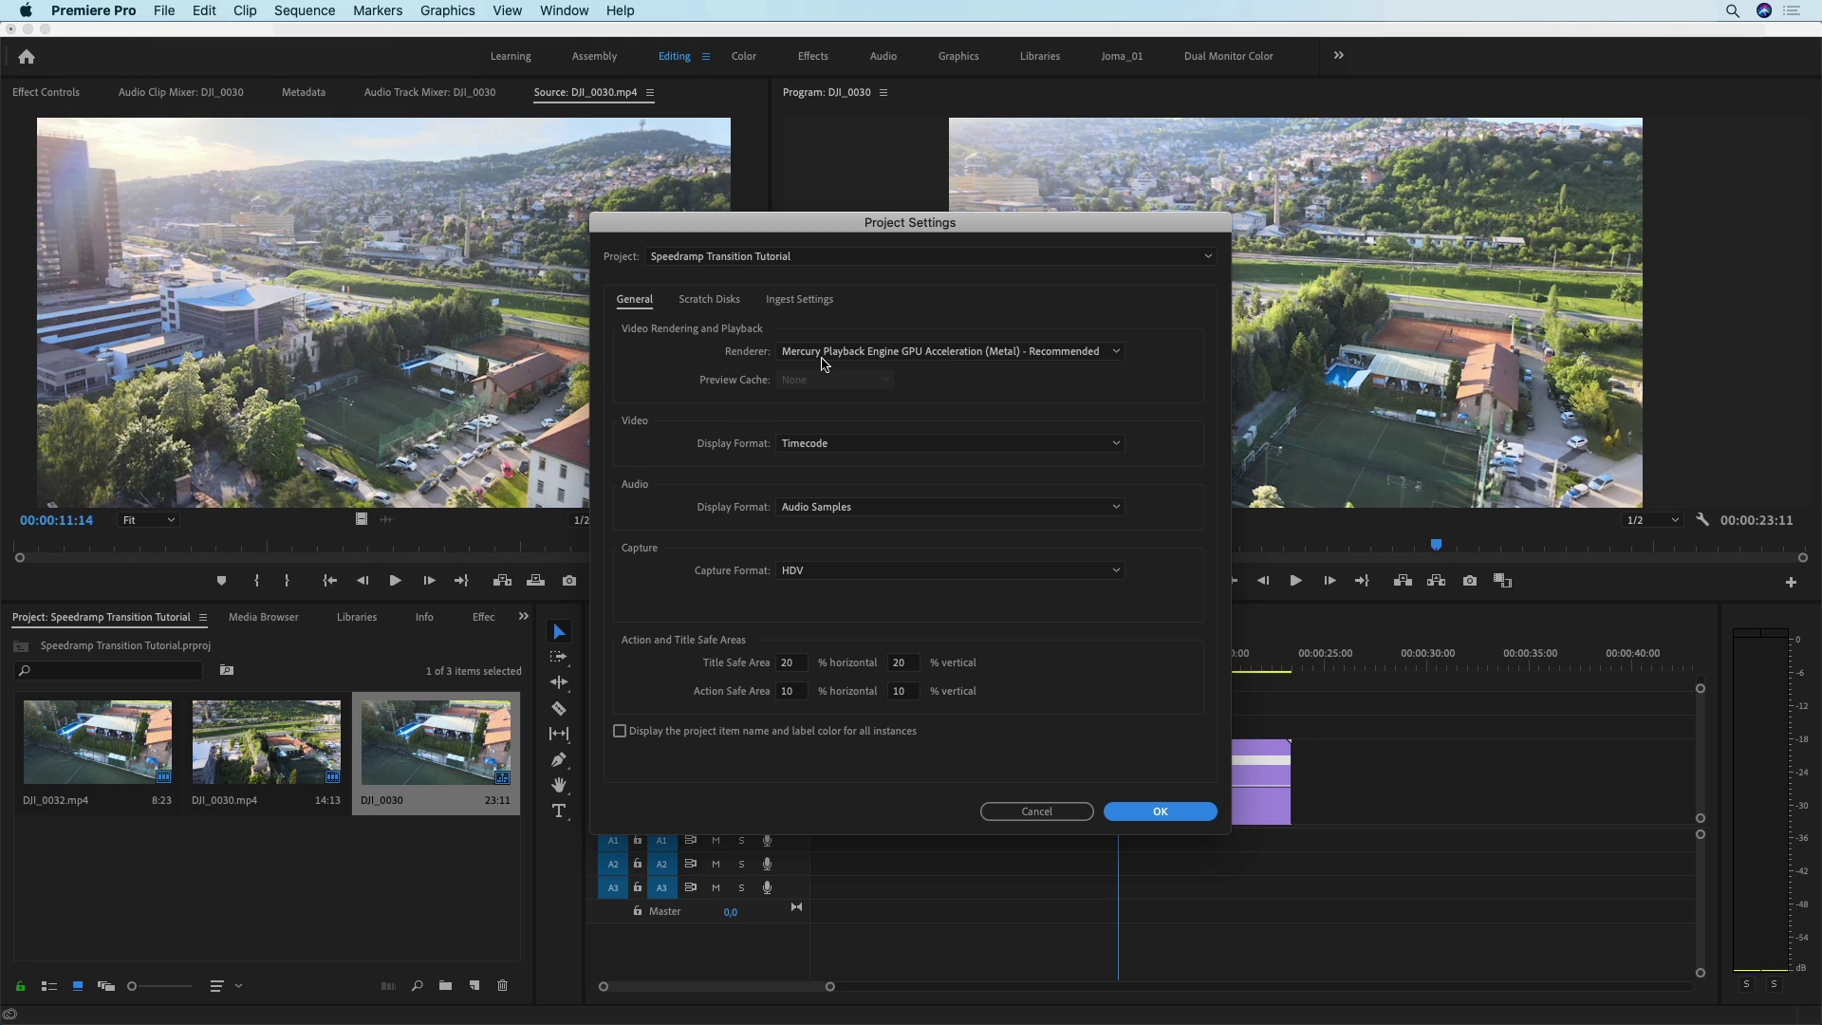
{"action": "left_click", "coordinate": [823, 355]}
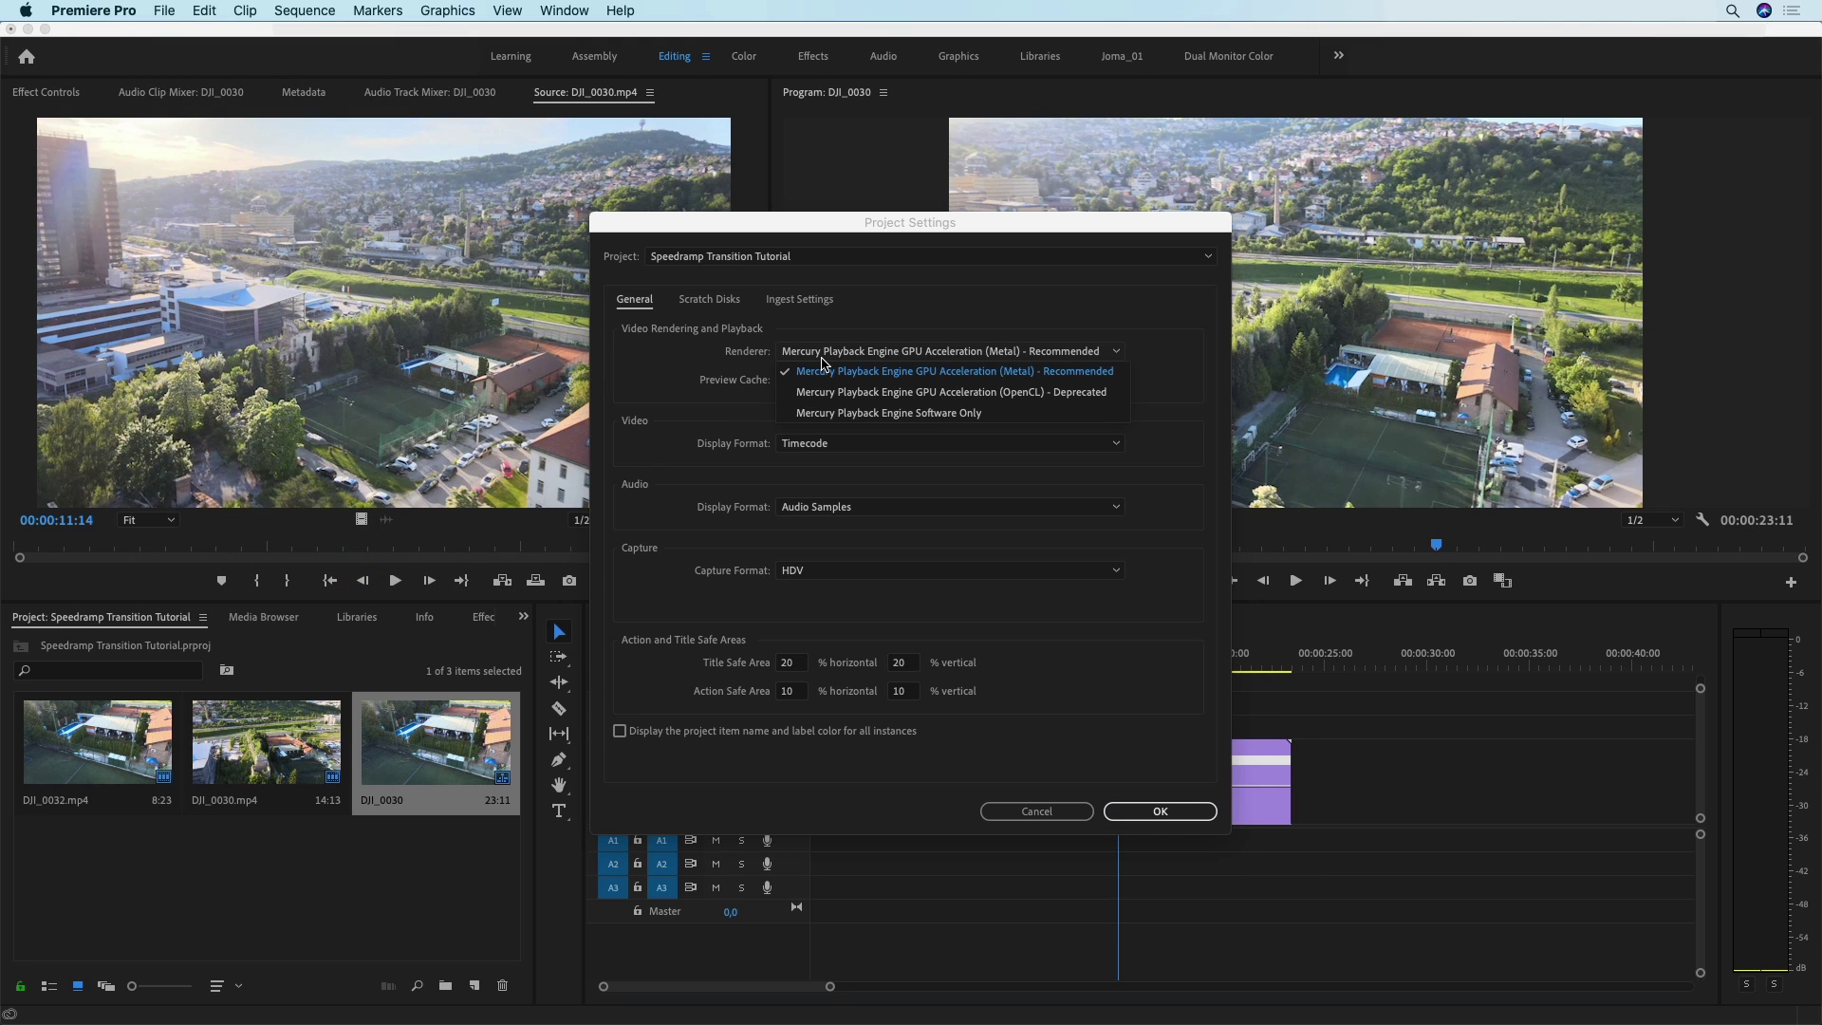
{"action": "left_click", "coordinate": [822, 414]}
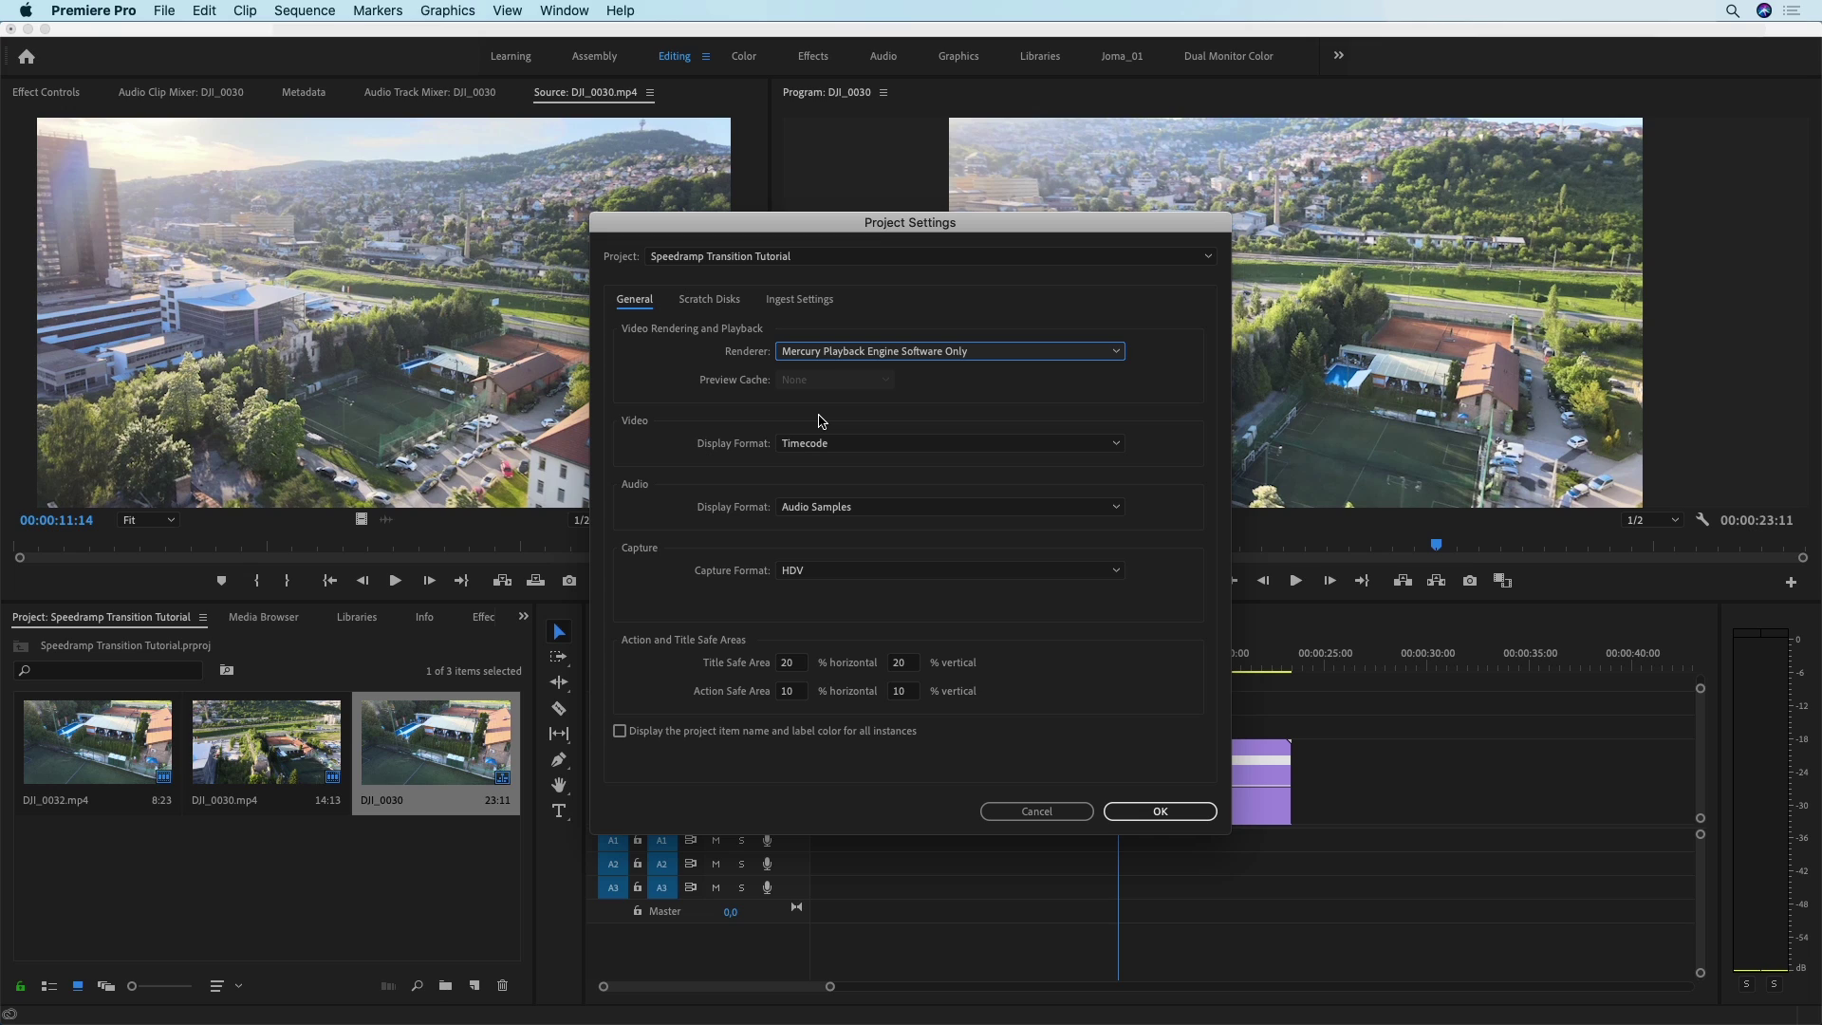
{"action": "left_click", "coordinate": [884, 354]}
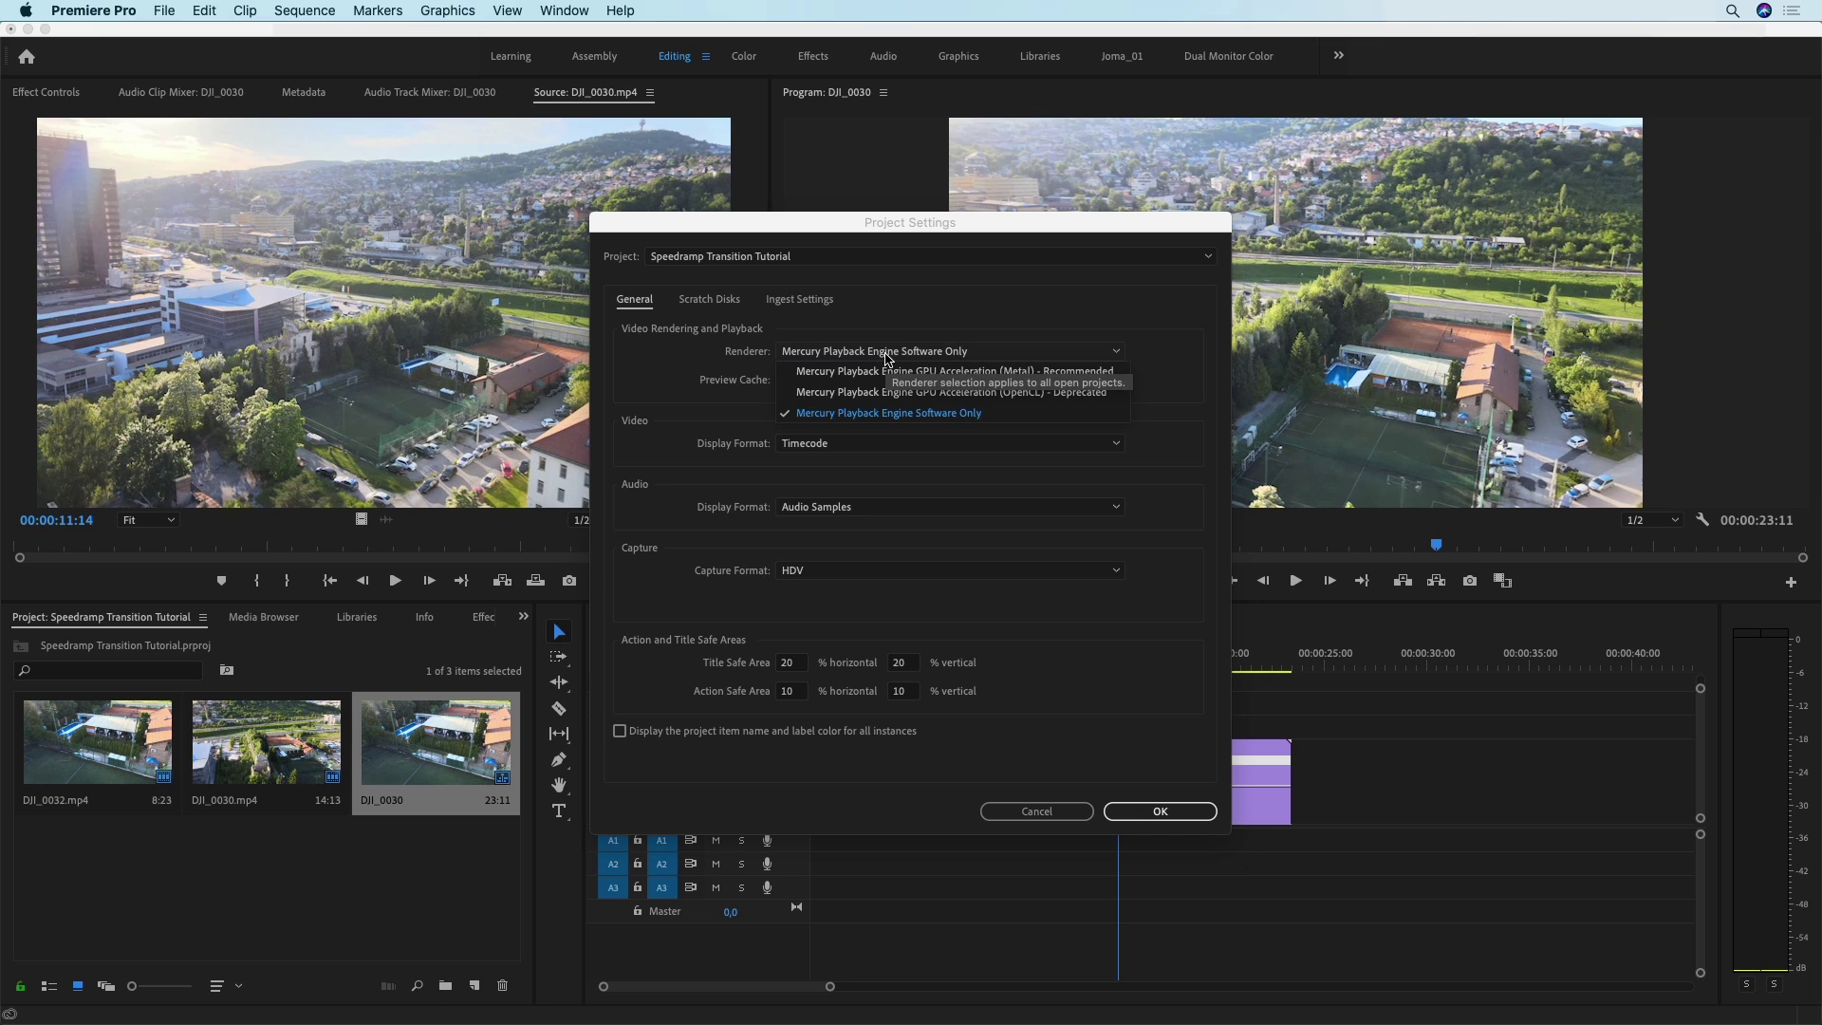
{"action": "left_click", "coordinate": [958, 321]}
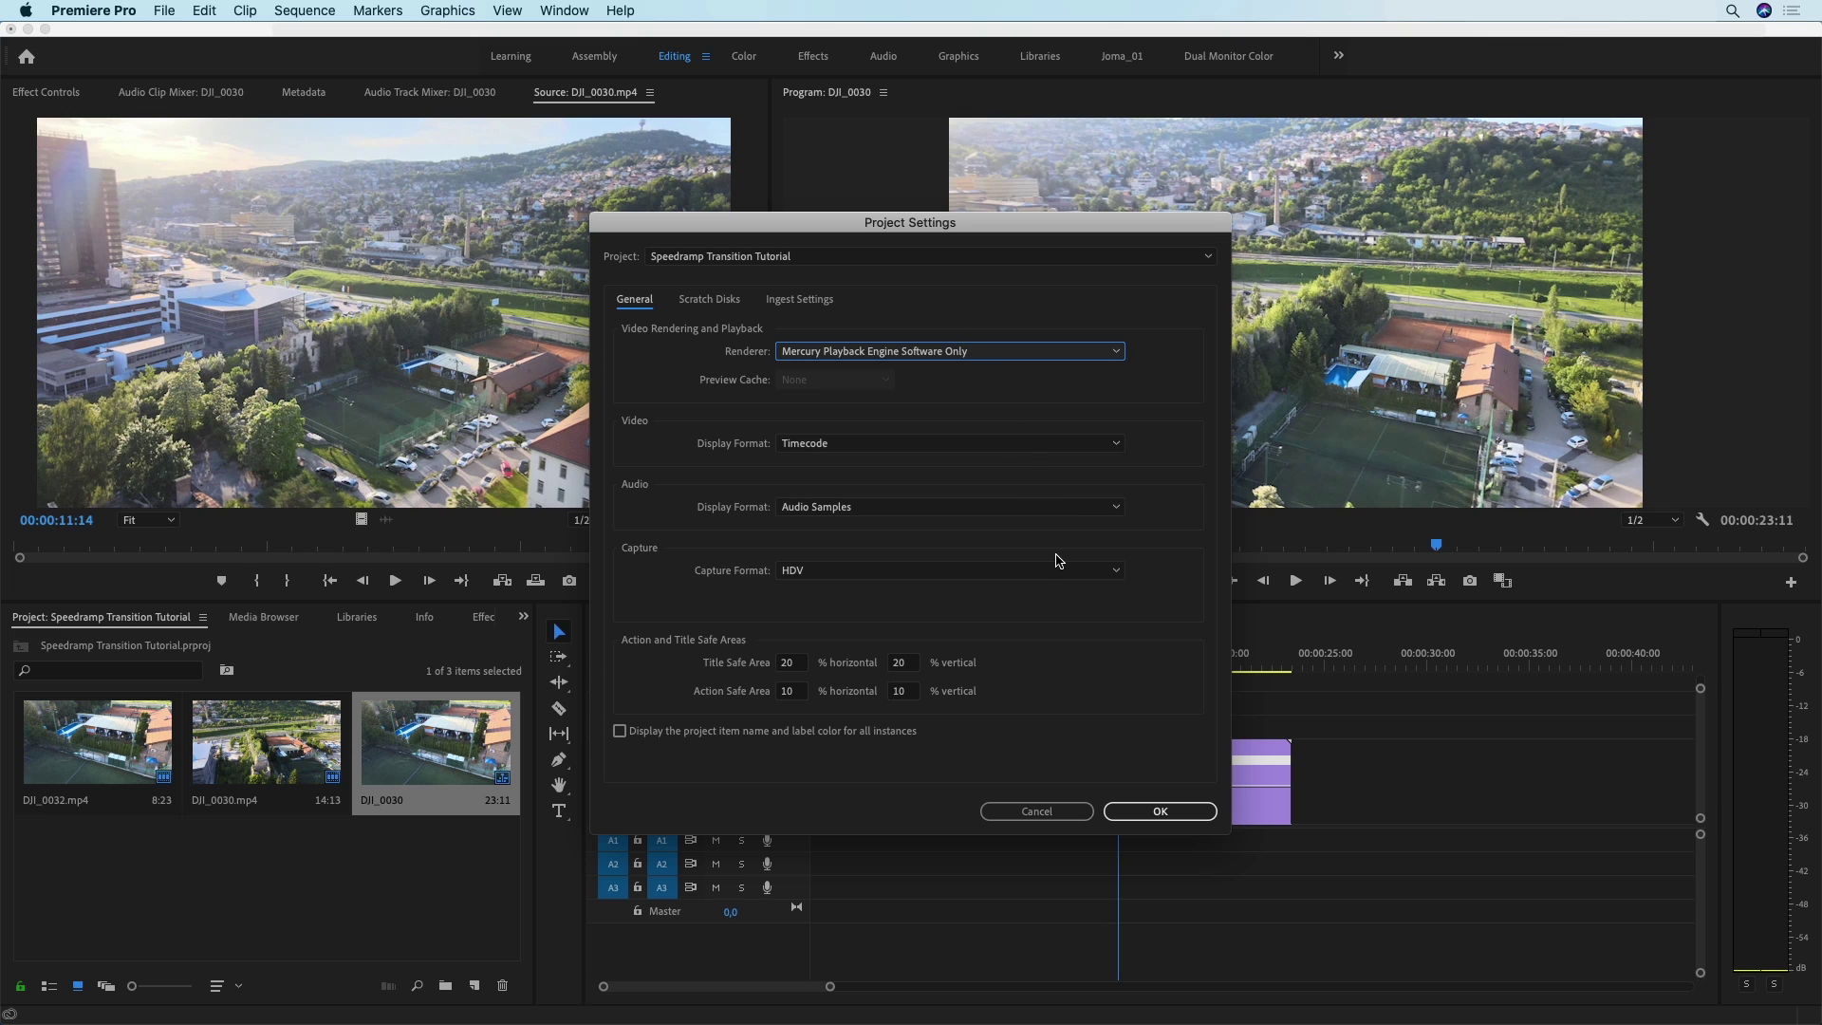
{"action": "left_click", "coordinate": [1151, 812]}
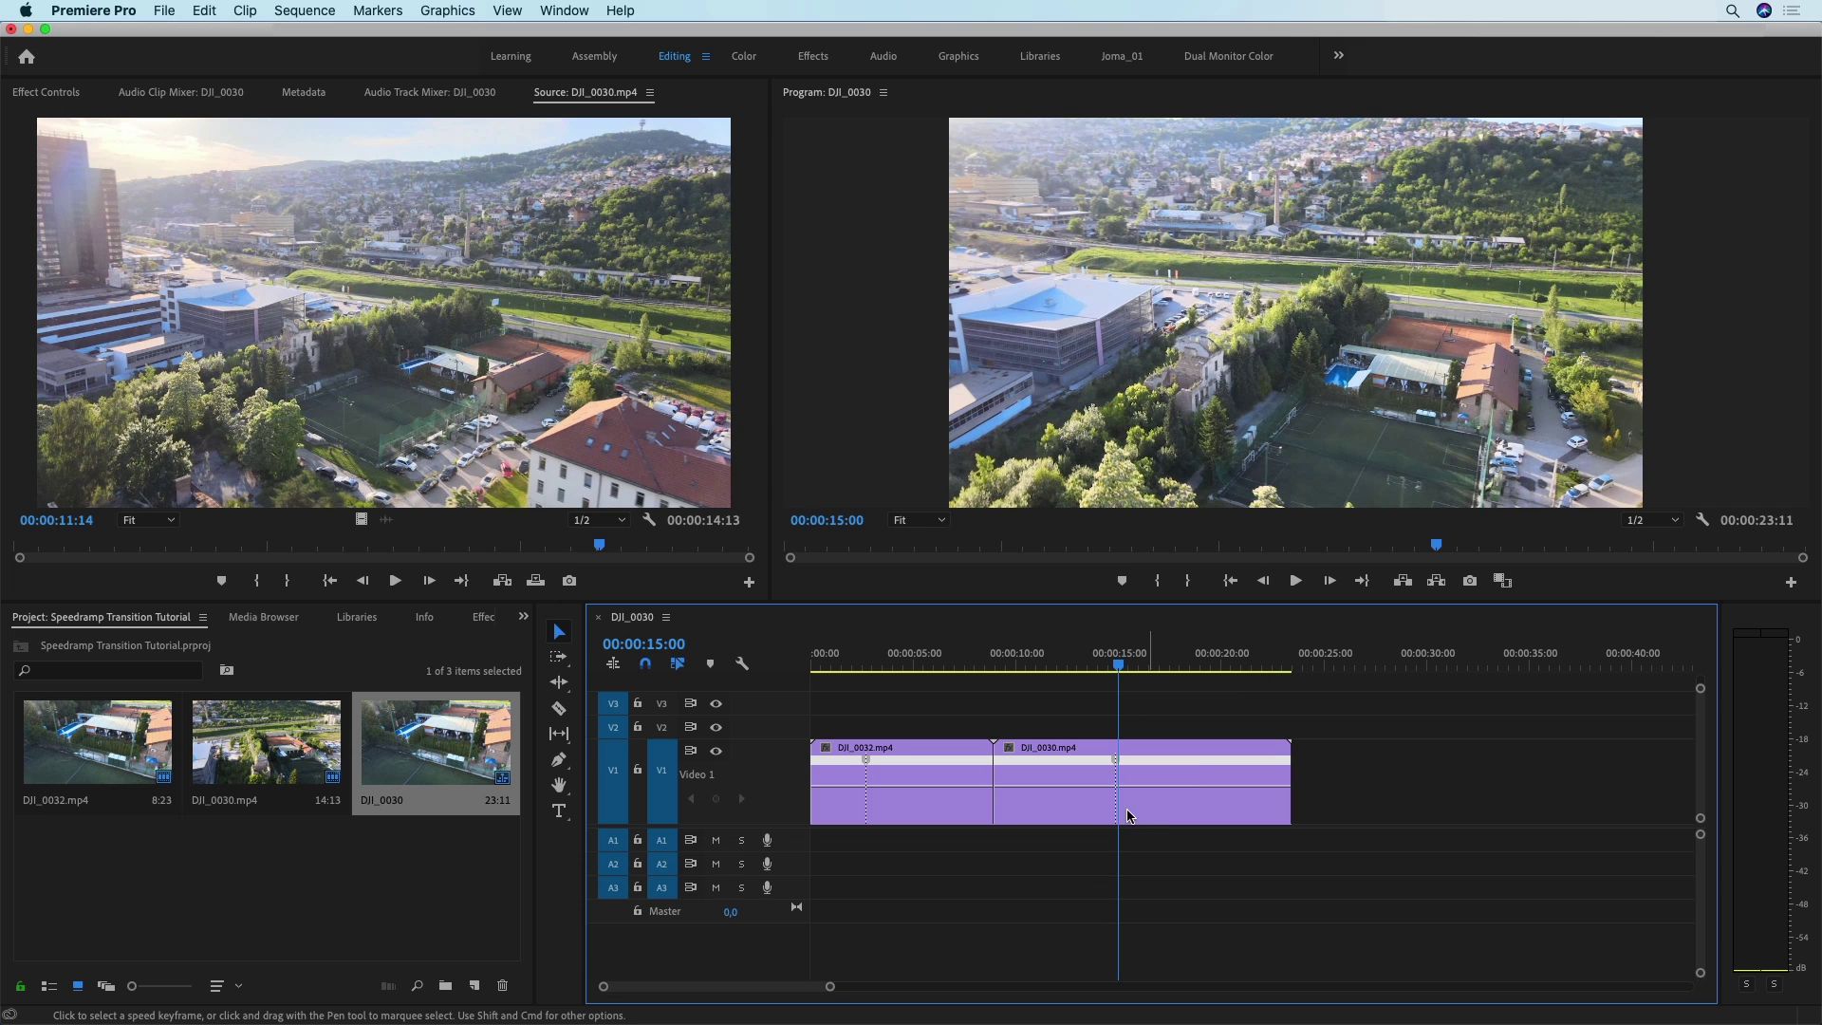
- Raise DJI_0032's speed to 604% and DJI_0030's start to about 603%
{"action": "left_click", "coordinate": [1034, 780]}
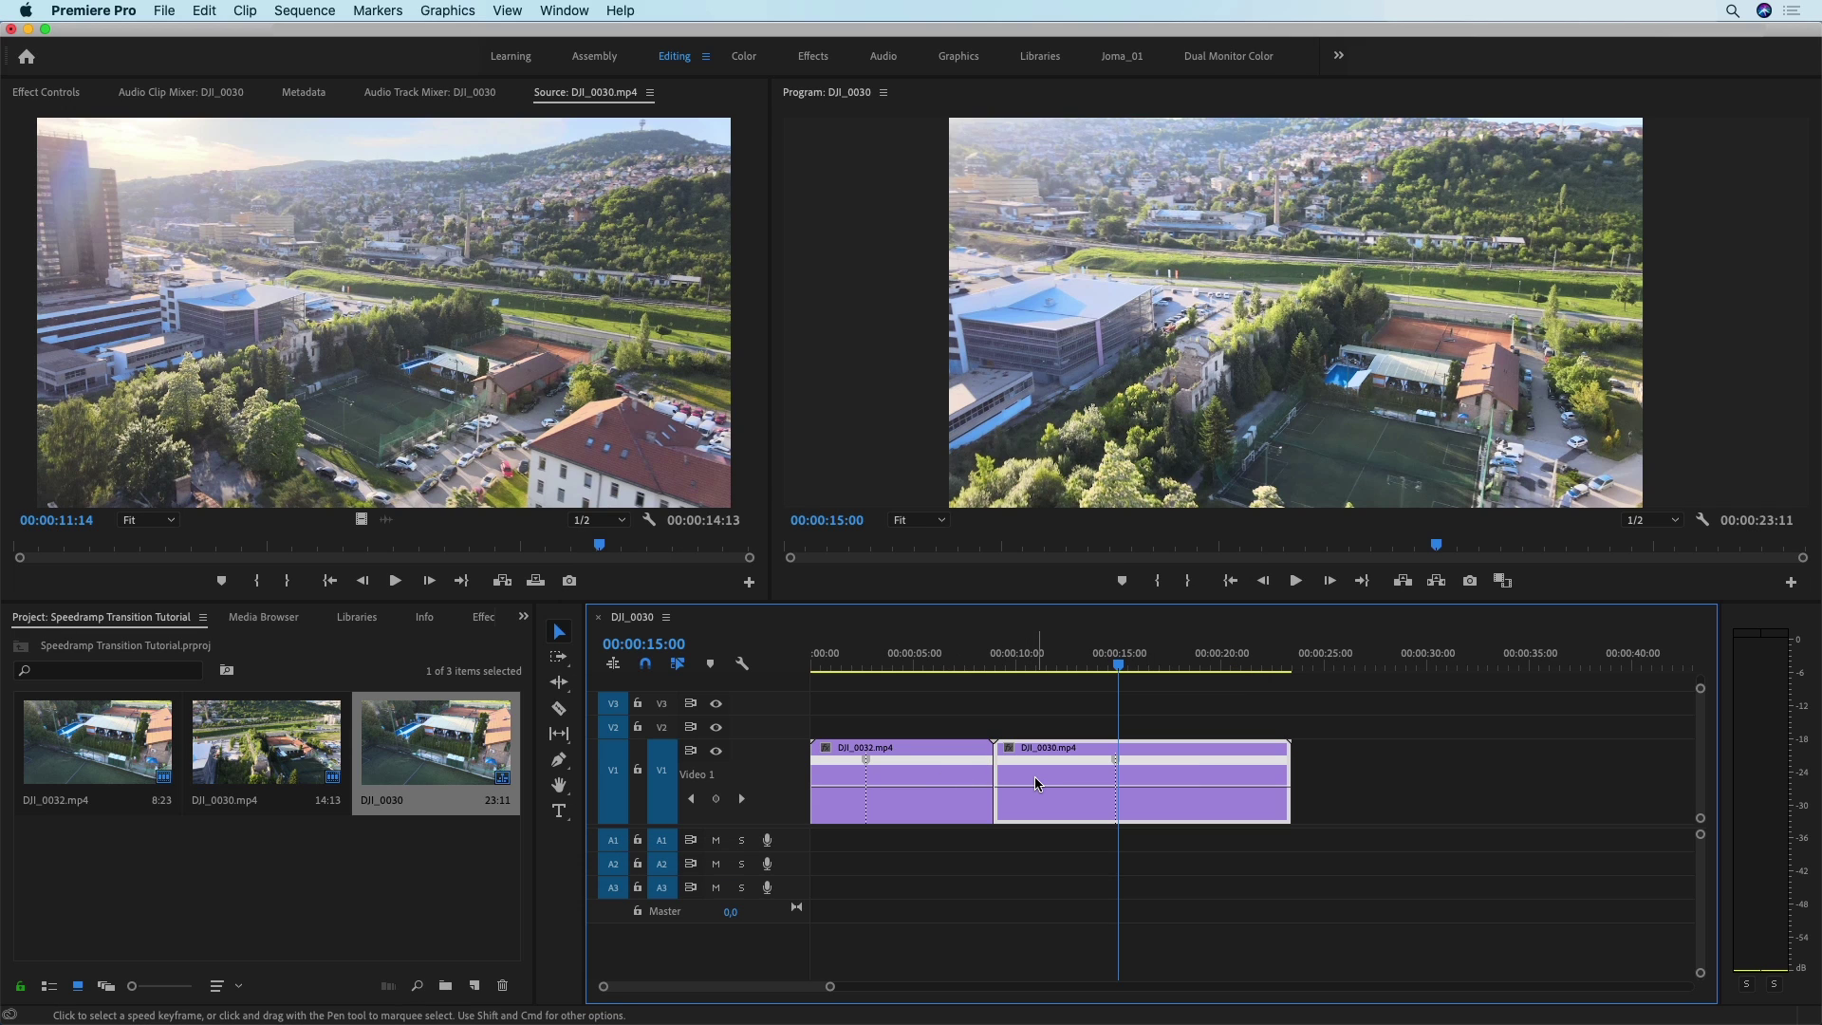
{"action": "left_click_drag", "start_coordinate": [978, 784], "coordinate": [977, 752]}
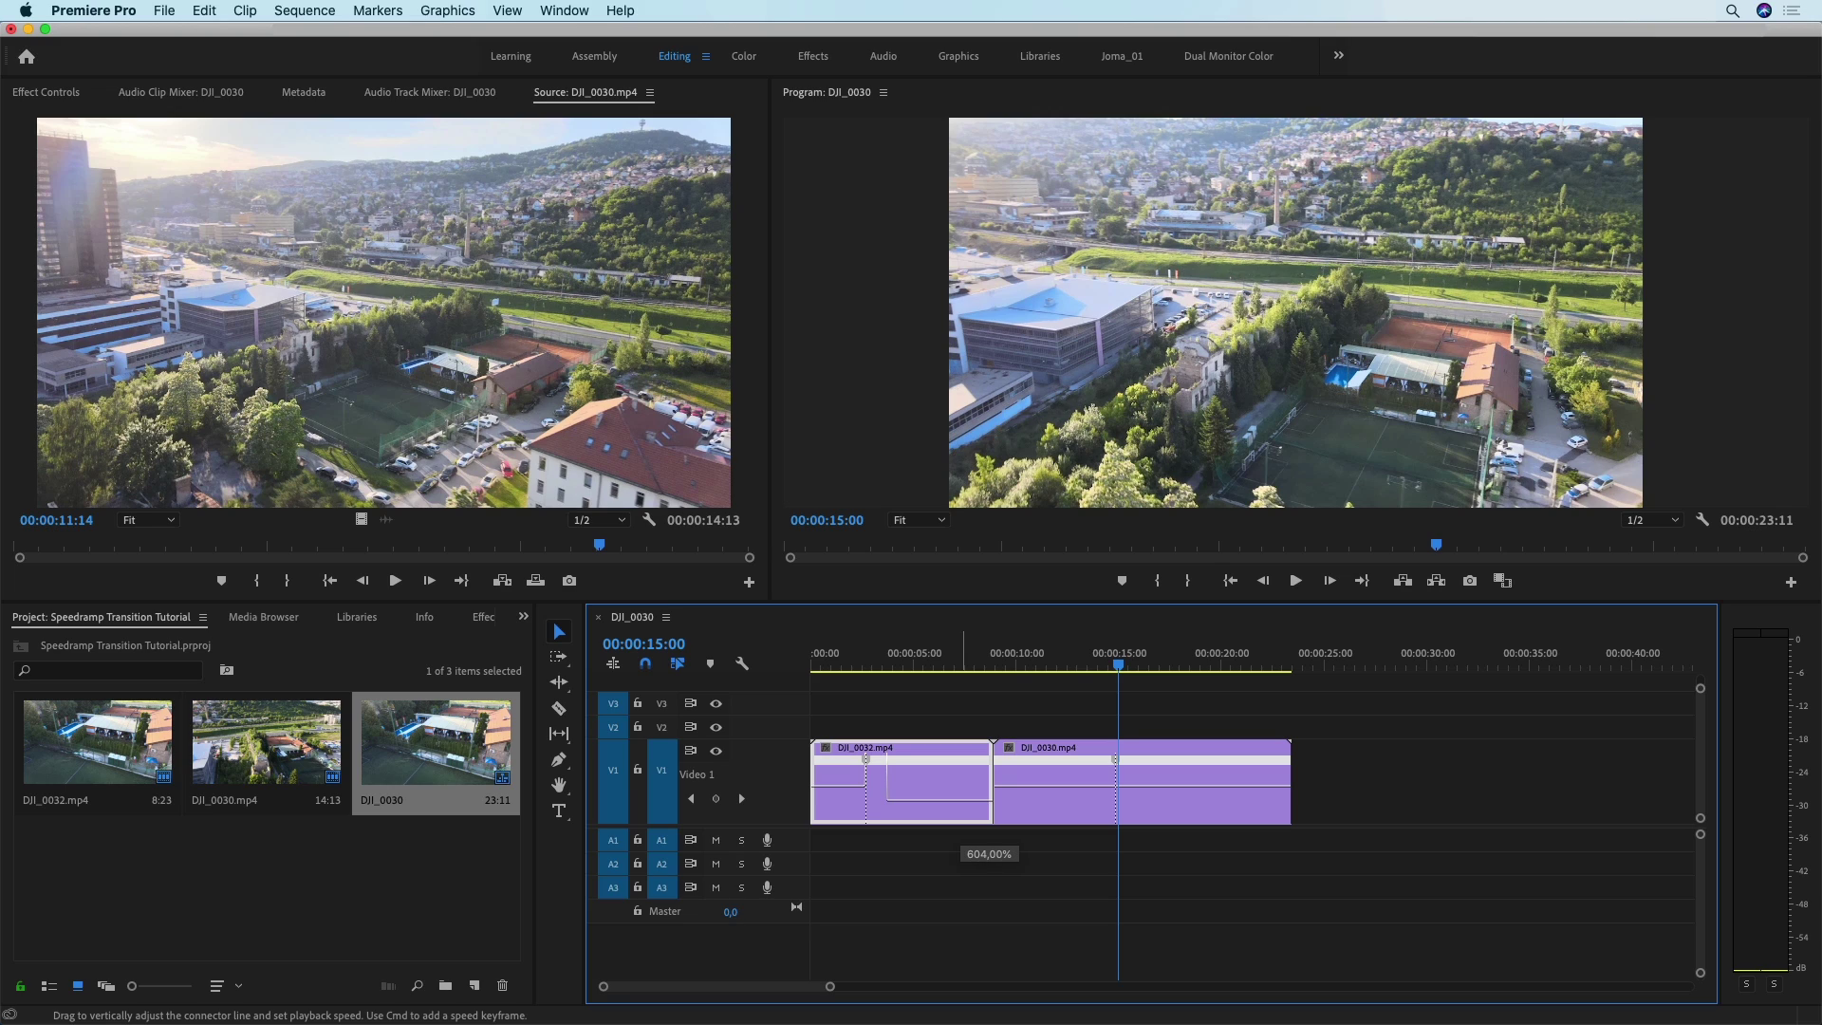
{"action": "left_click_drag", "start_coordinate": [978, 750], "coordinate": [1051, 771]}
{"action": "left_click", "coordinate": [1052, 787]}
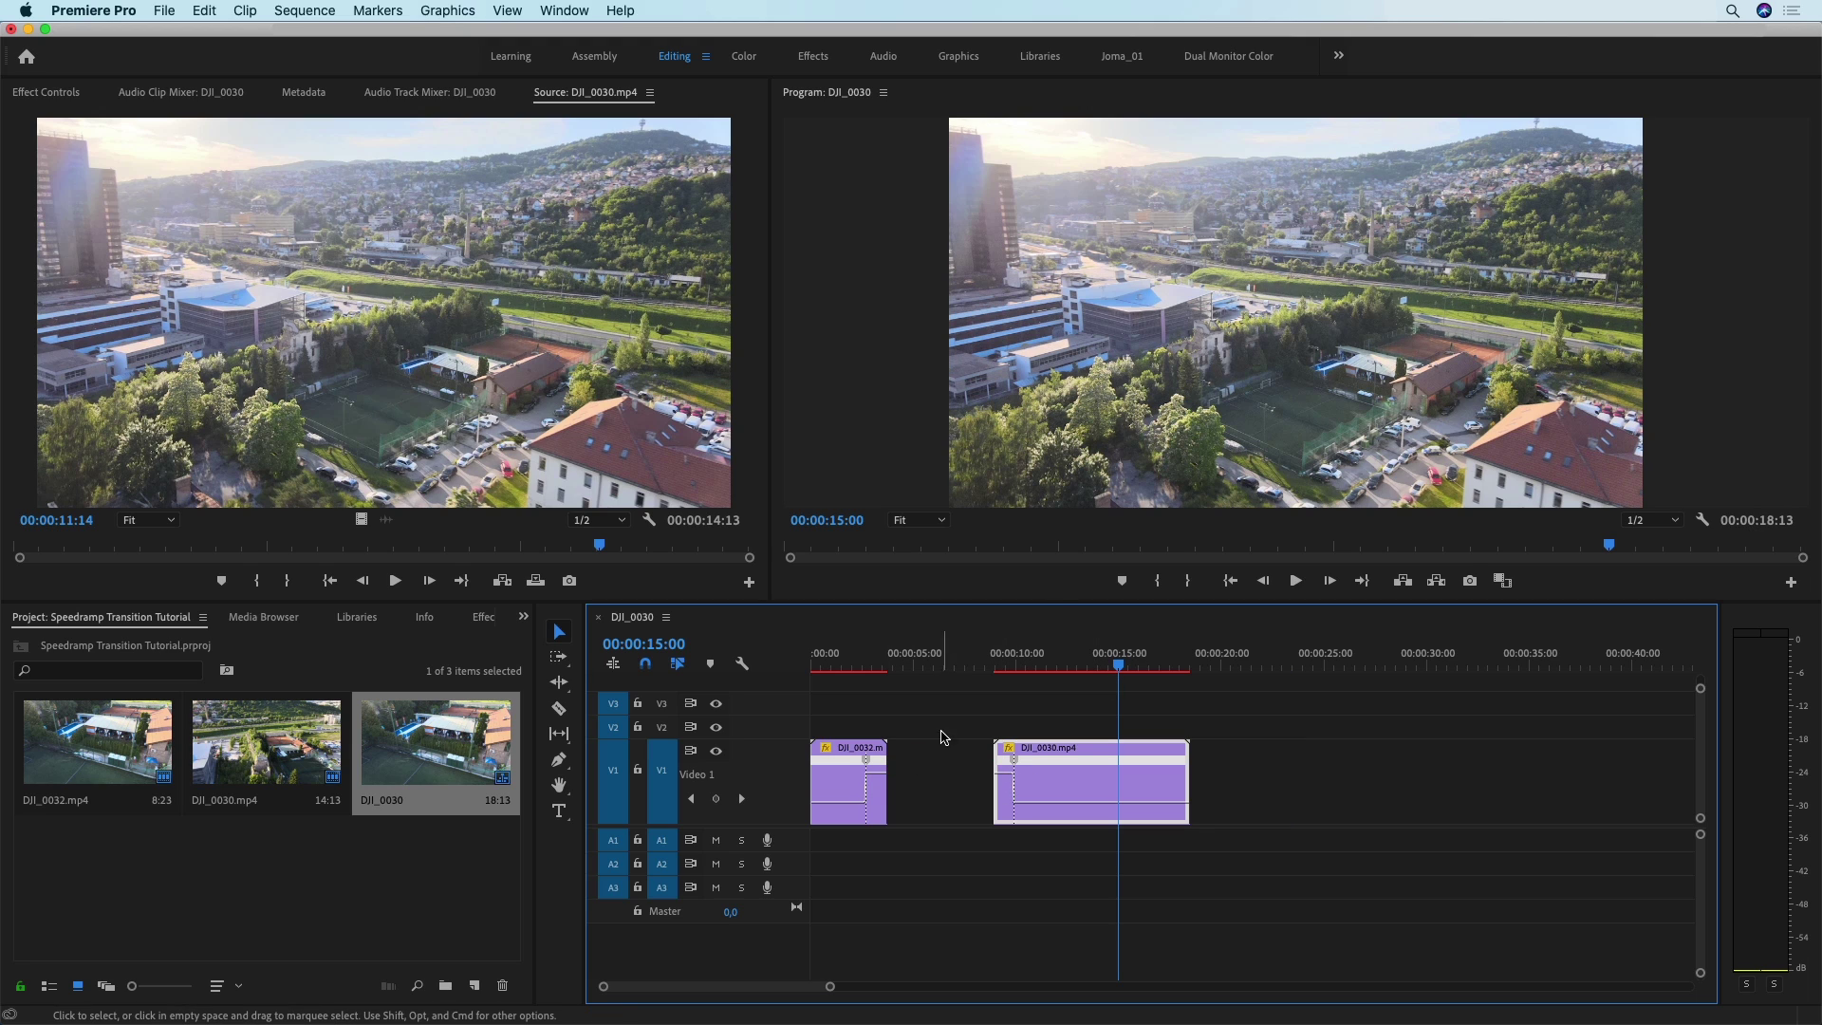
- Zoom in at 00:00:03:06 and try splitting DJI_0032's speed keyframe, then undo it
{"action": "left_click", "coordinate": [881, 655]}
{"action": "key", "text": "="}
{"action": "key", "text": "="}
{"action": "key", "text": "="}
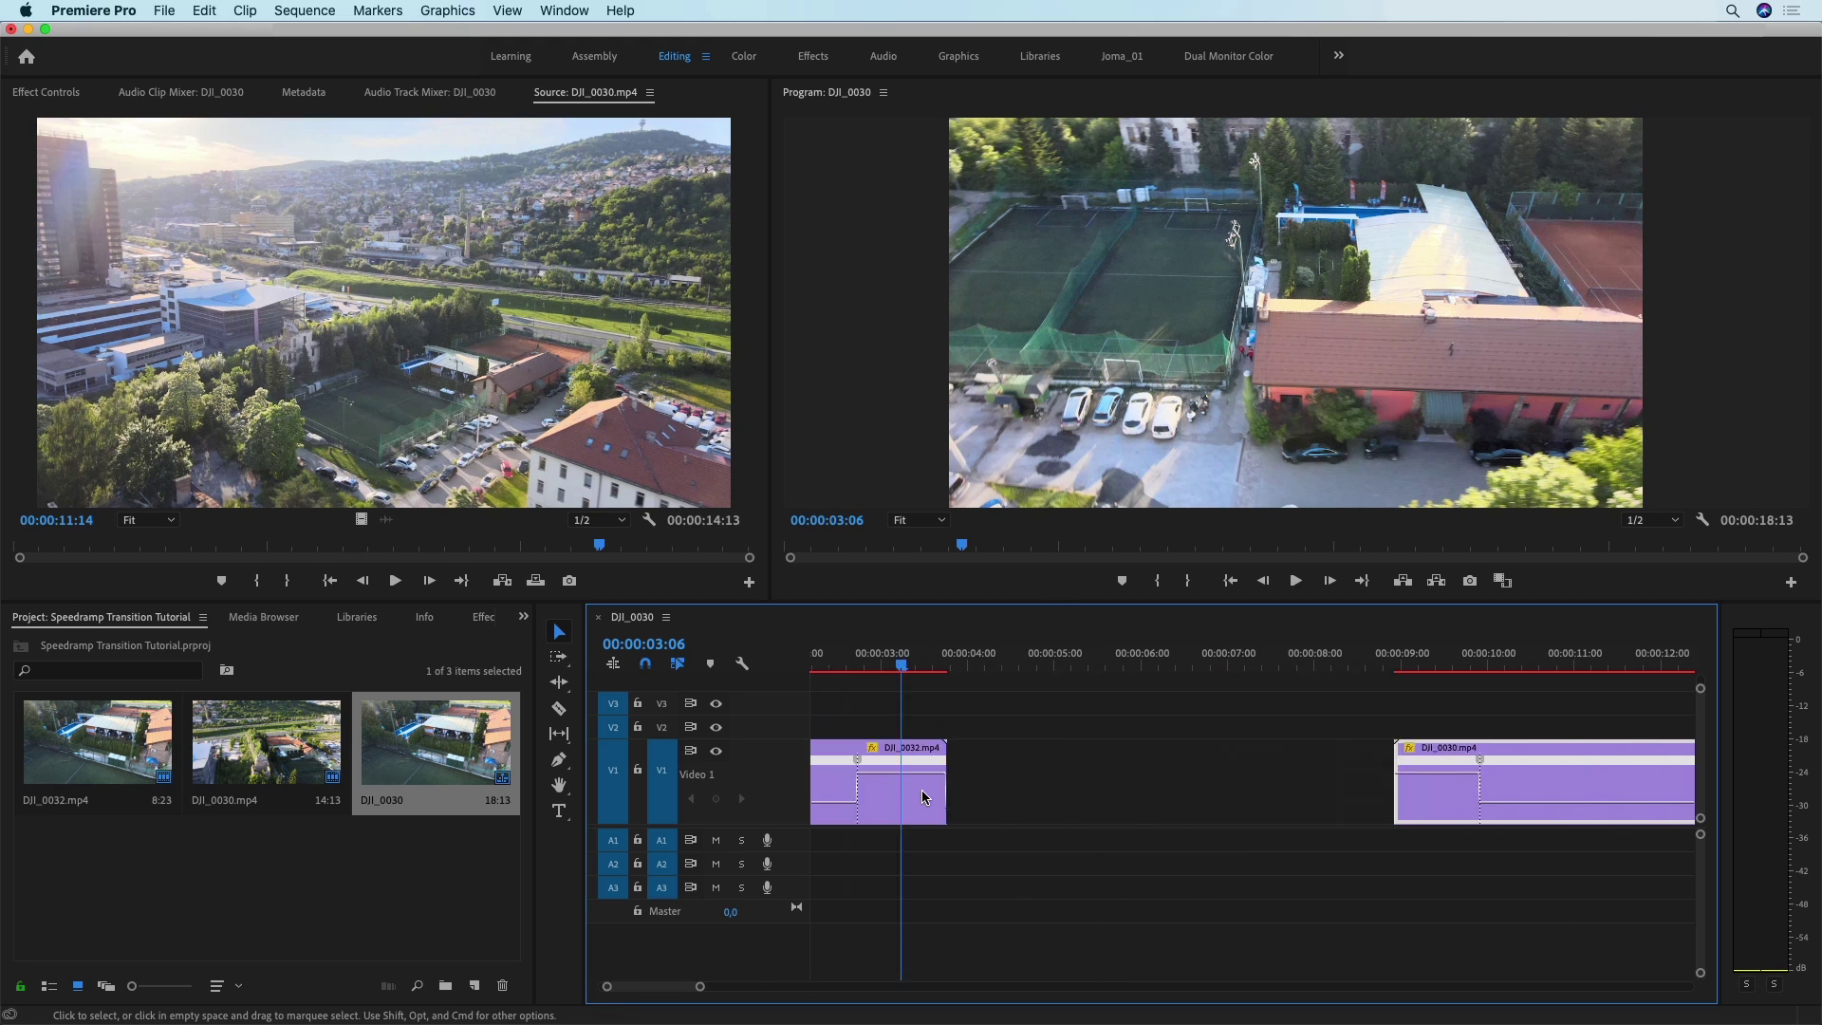
{"action": "scroll", "coordinate": [925, 797], "scroll_direction": "left", "scroll_amount": 3}
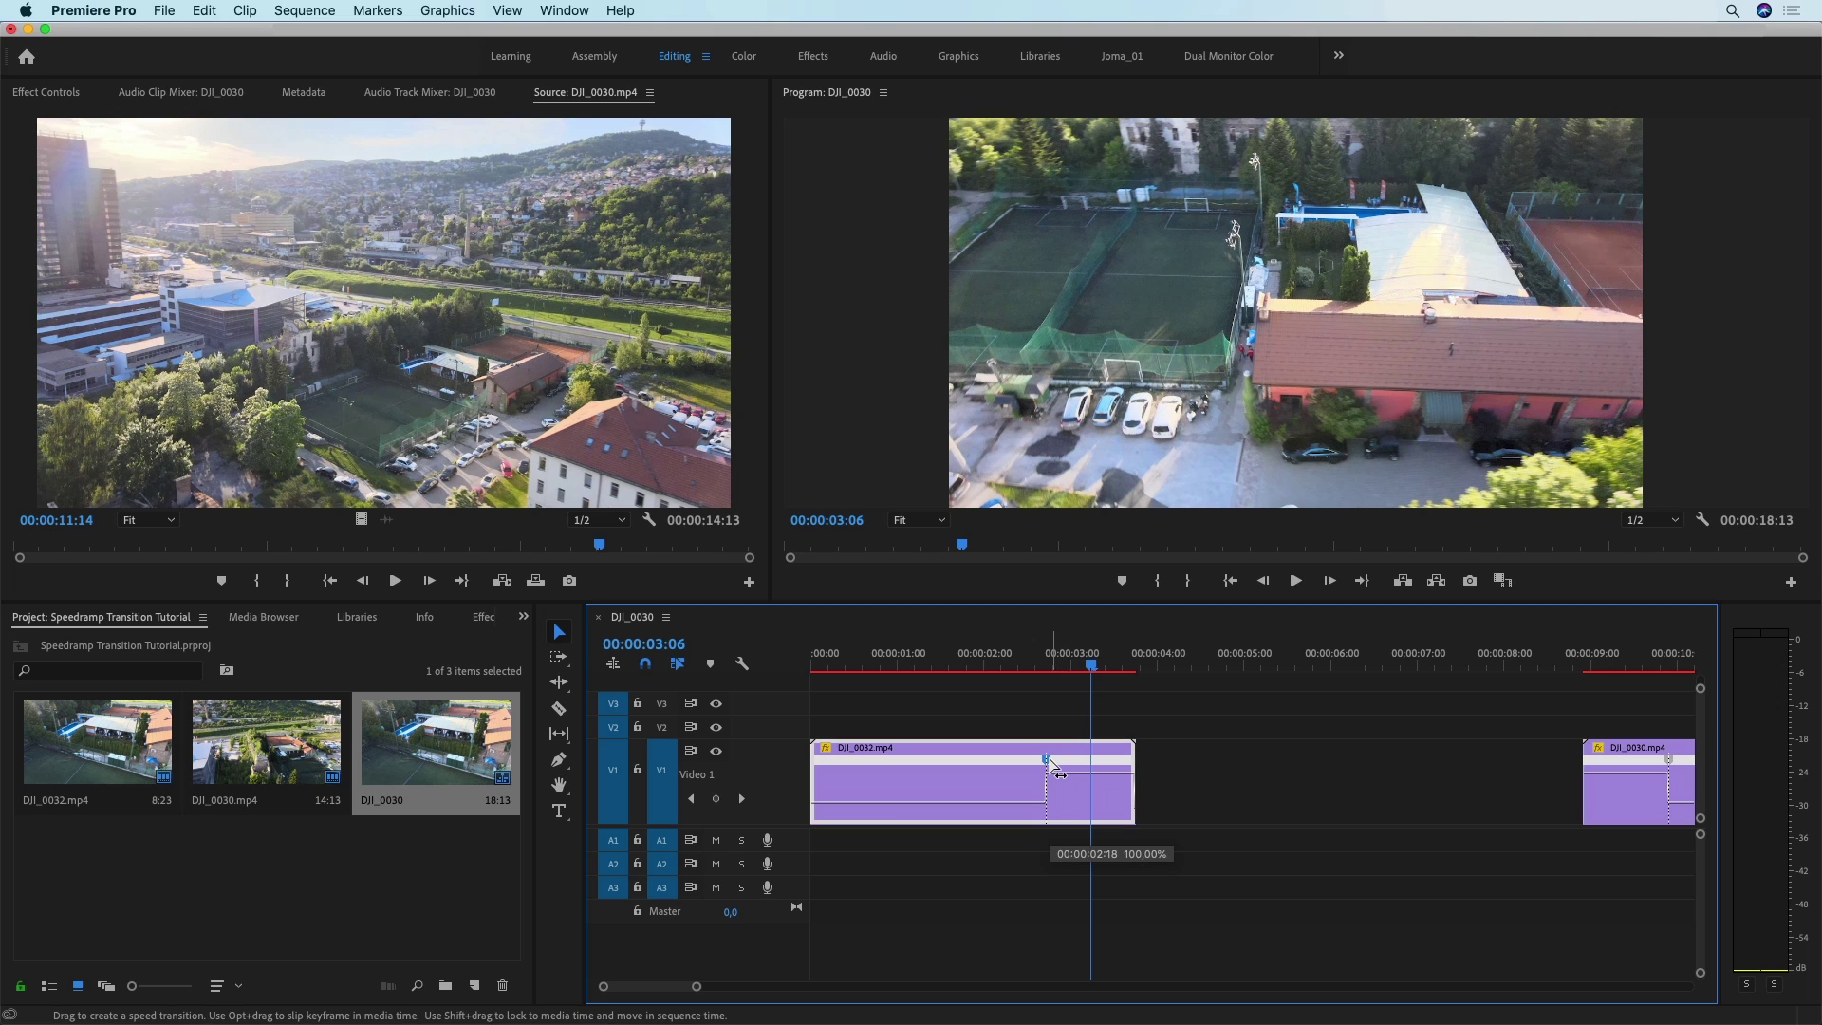
{"action": "left_click_drag", "start_coordinate": [1050, 765], "coordinate": [1104, 765]}
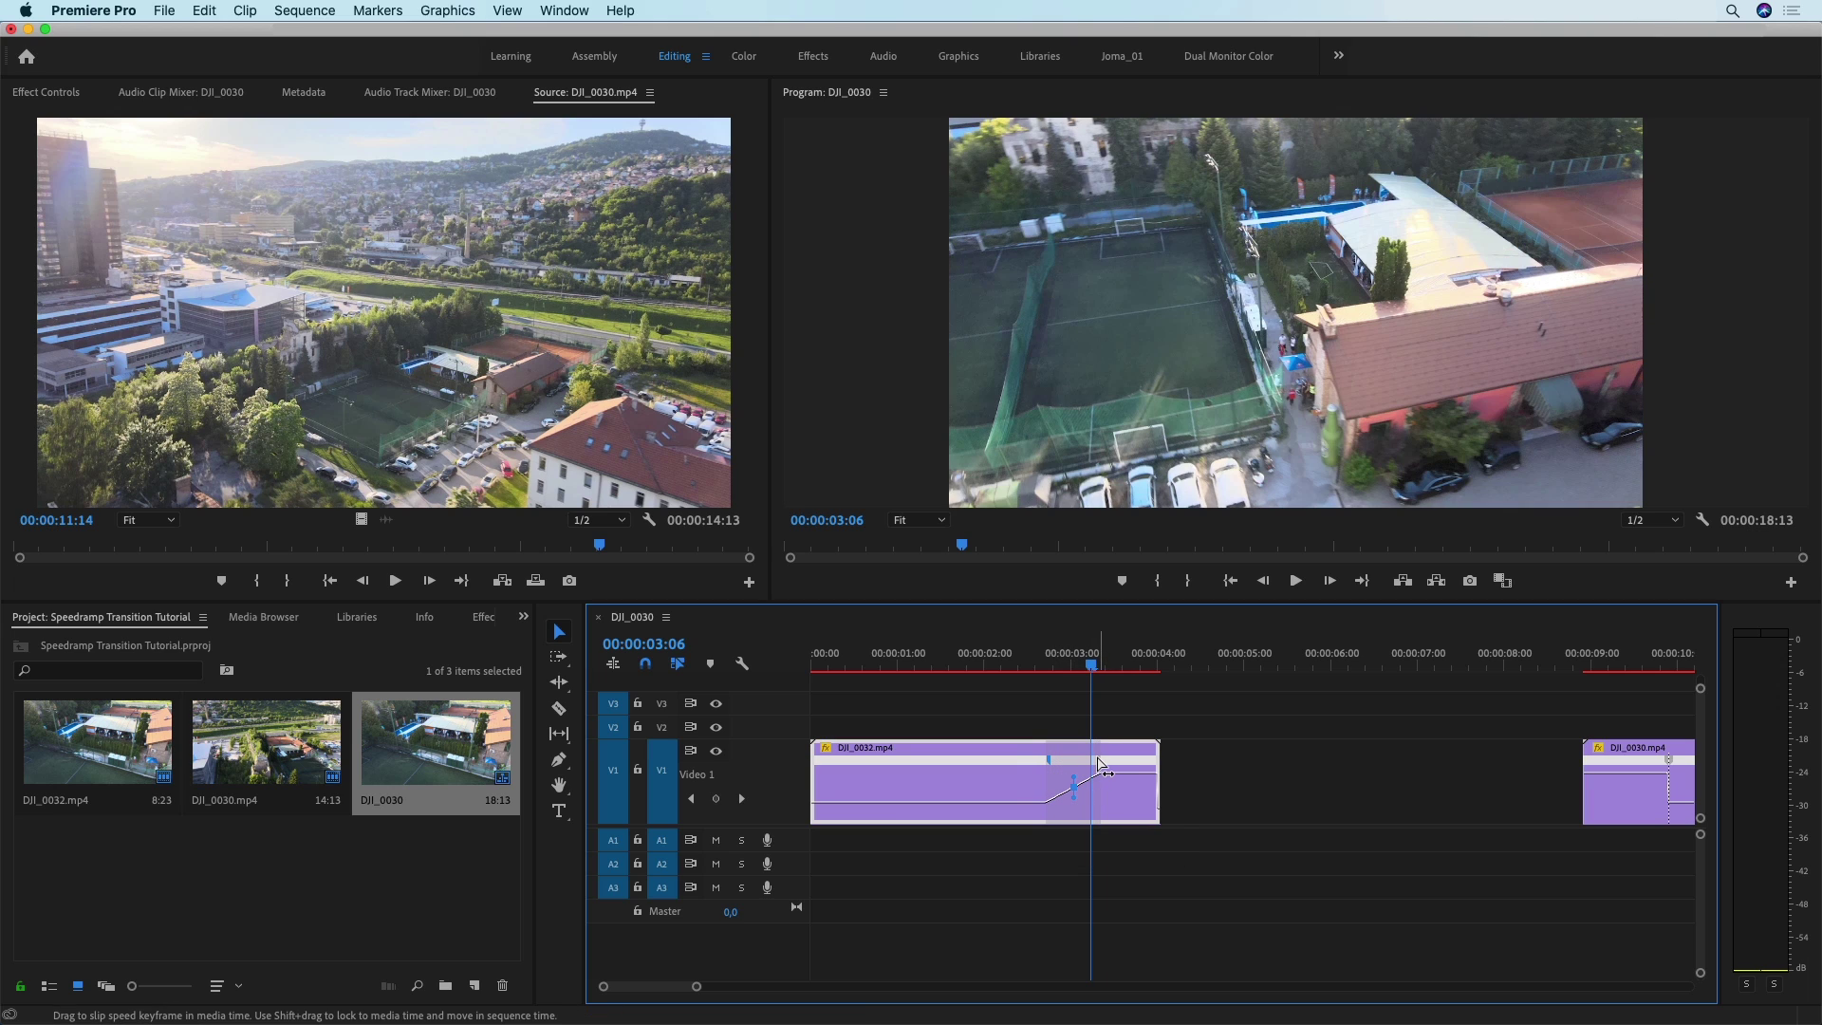
{"action": "key", "text": "super+z"}
{"action": "key", "text": "super+z"}
- Split DJI_0032's speed keyframe into a ramp and ease it into a smooth S-curve
{"action": "scroll", "coordinate": [1049, 766], "scroll_direction": "up", "scroll_amount": 3}
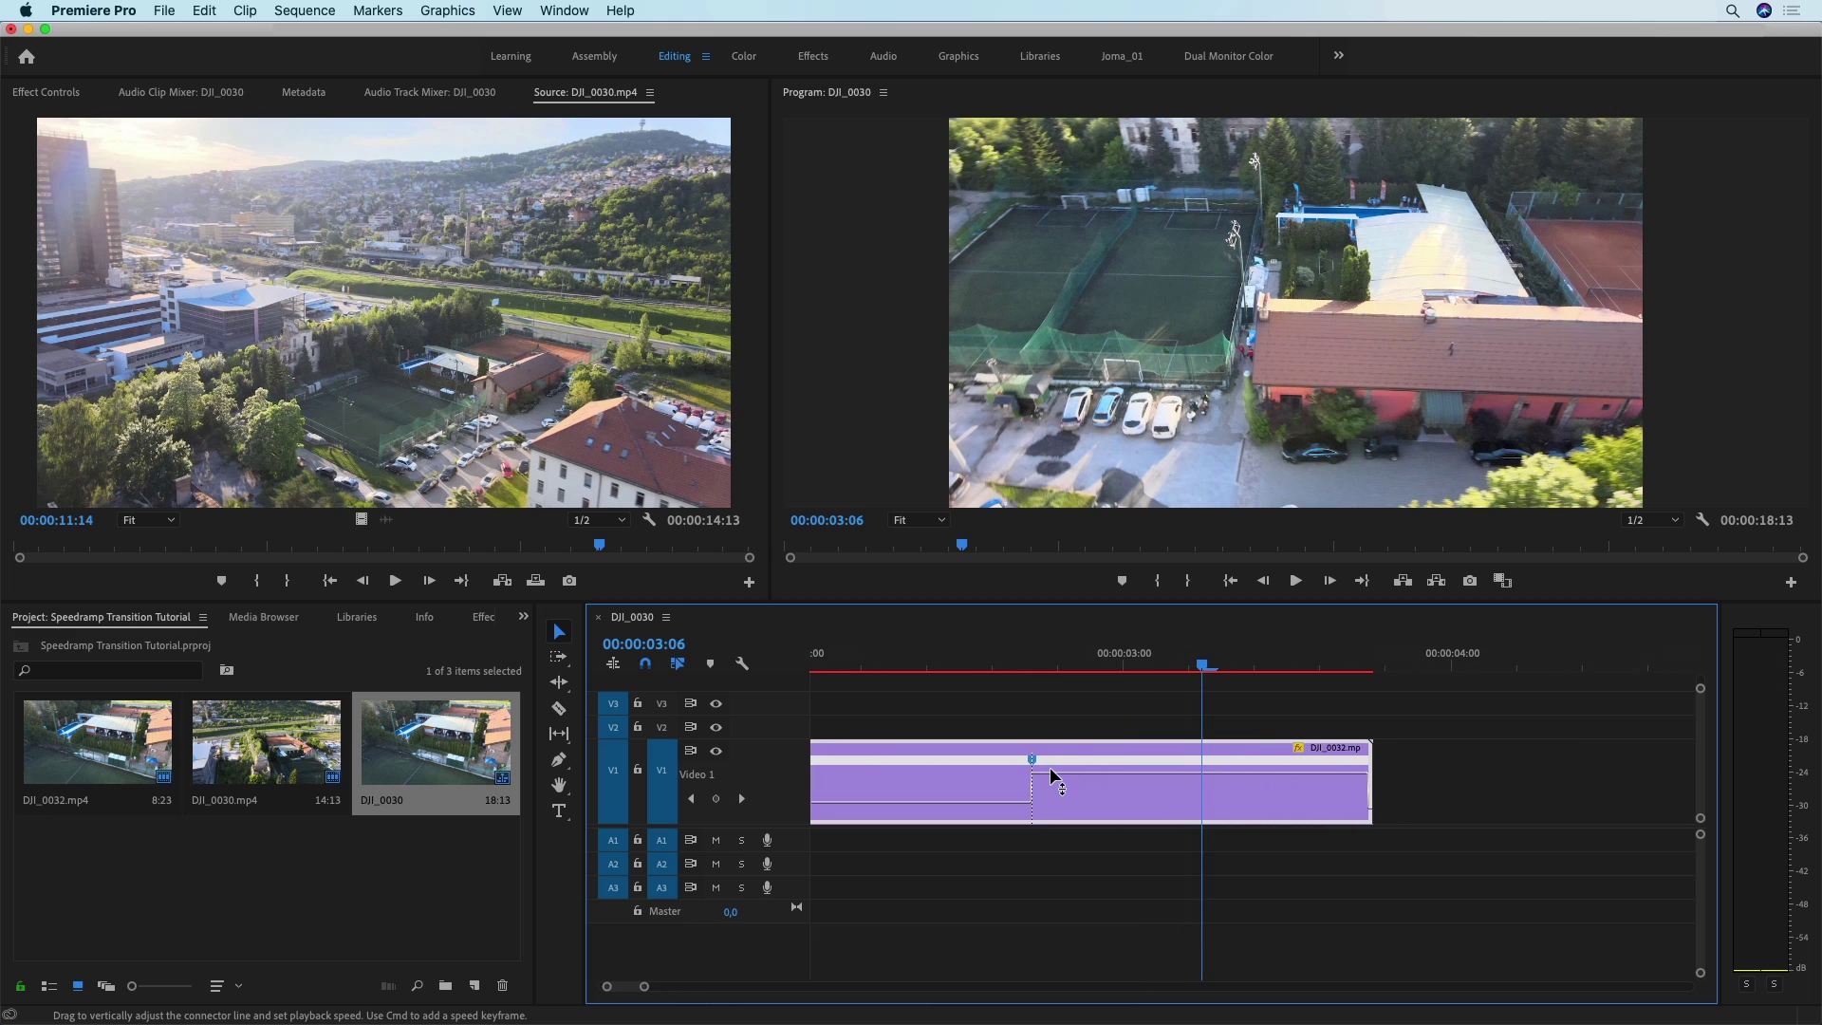
{"action": "left_click_drag", "start_coordinate": [1037, 764], "coordinate": [1213, 762]}
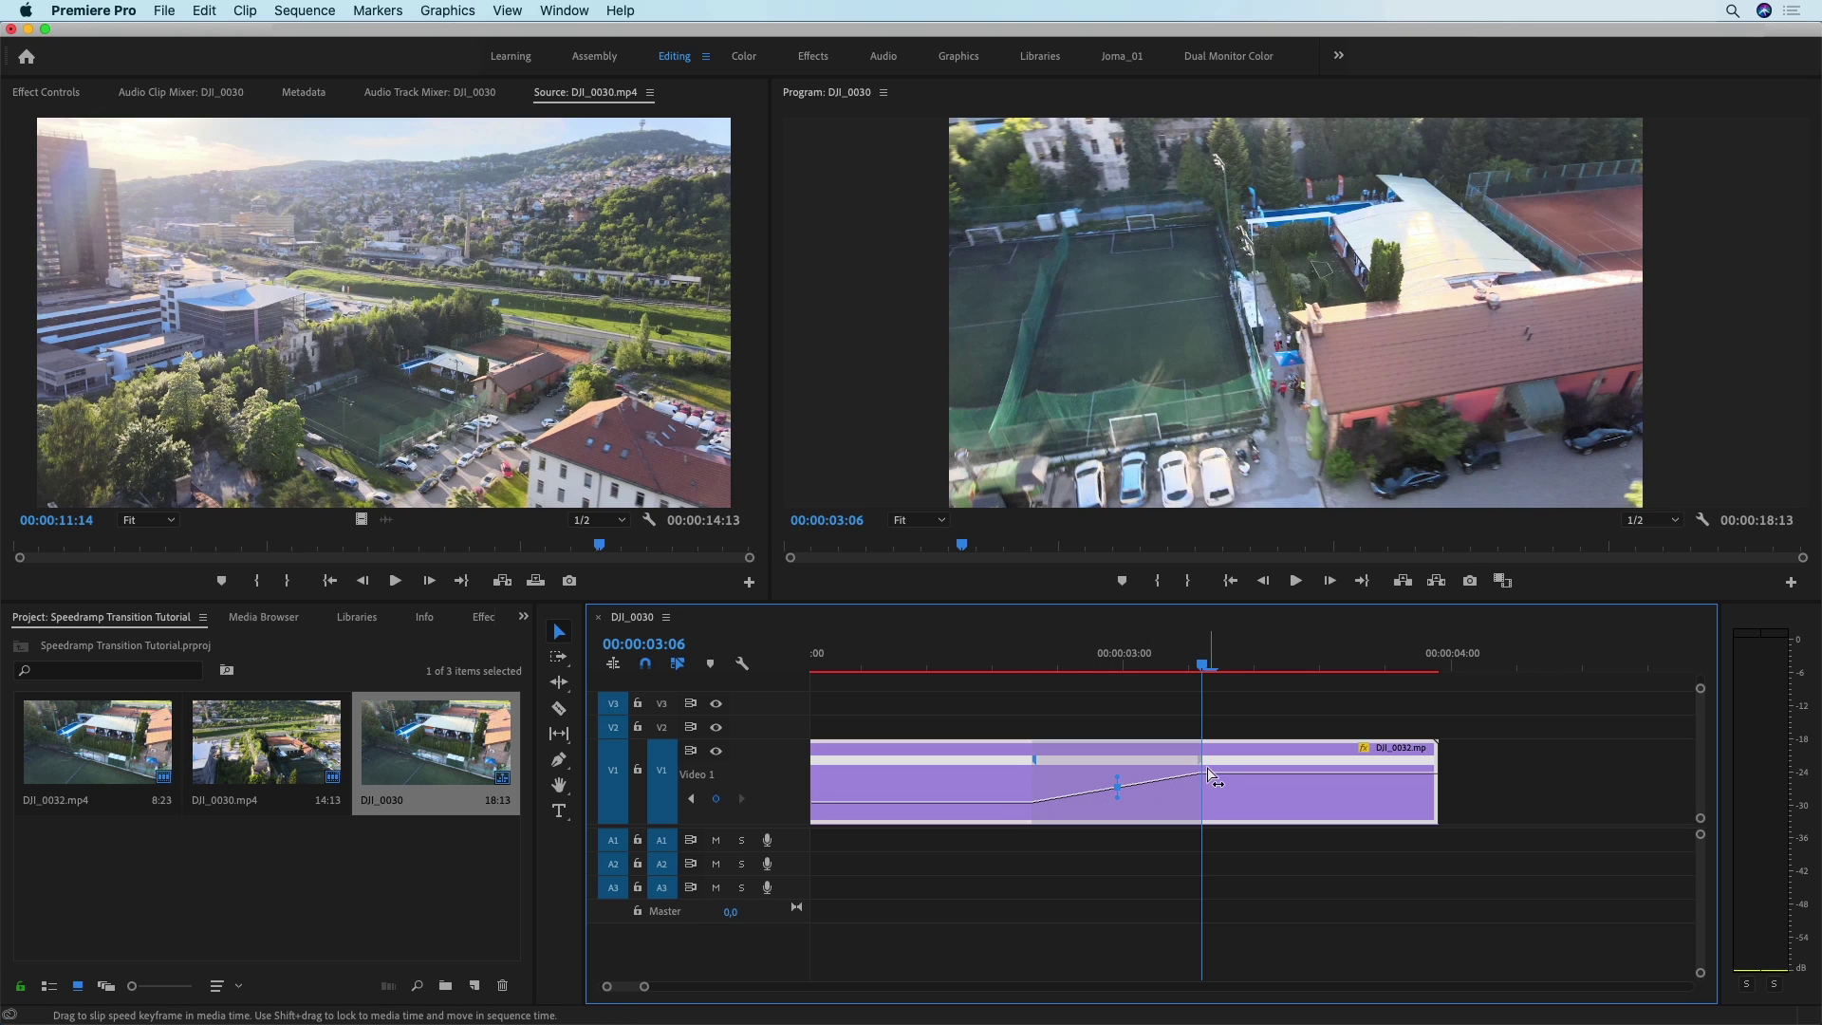
{"action": "left_click_drag", "start_coordinate": [1121, 781], "coordinate": [1262, 757]}
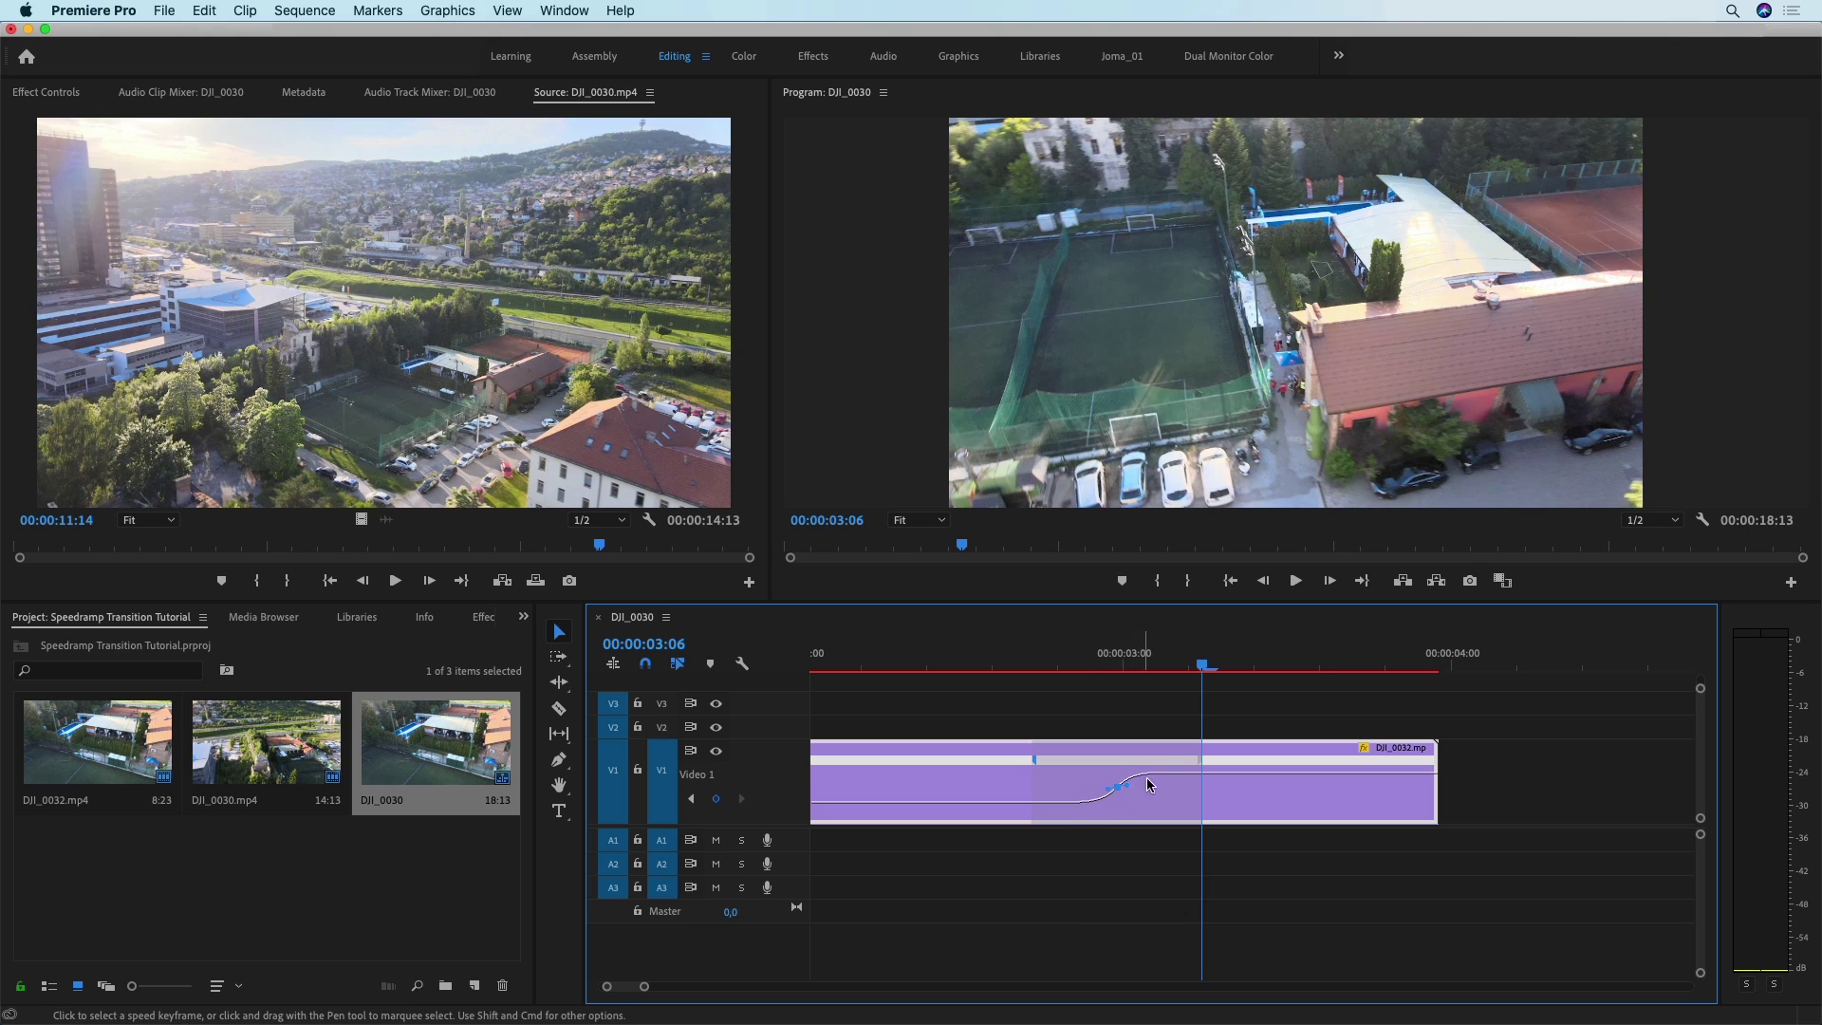
{"action": "scroll", "coordinate": [1184, 776], "scroll_direction": "down", "scroll_amount": 5}
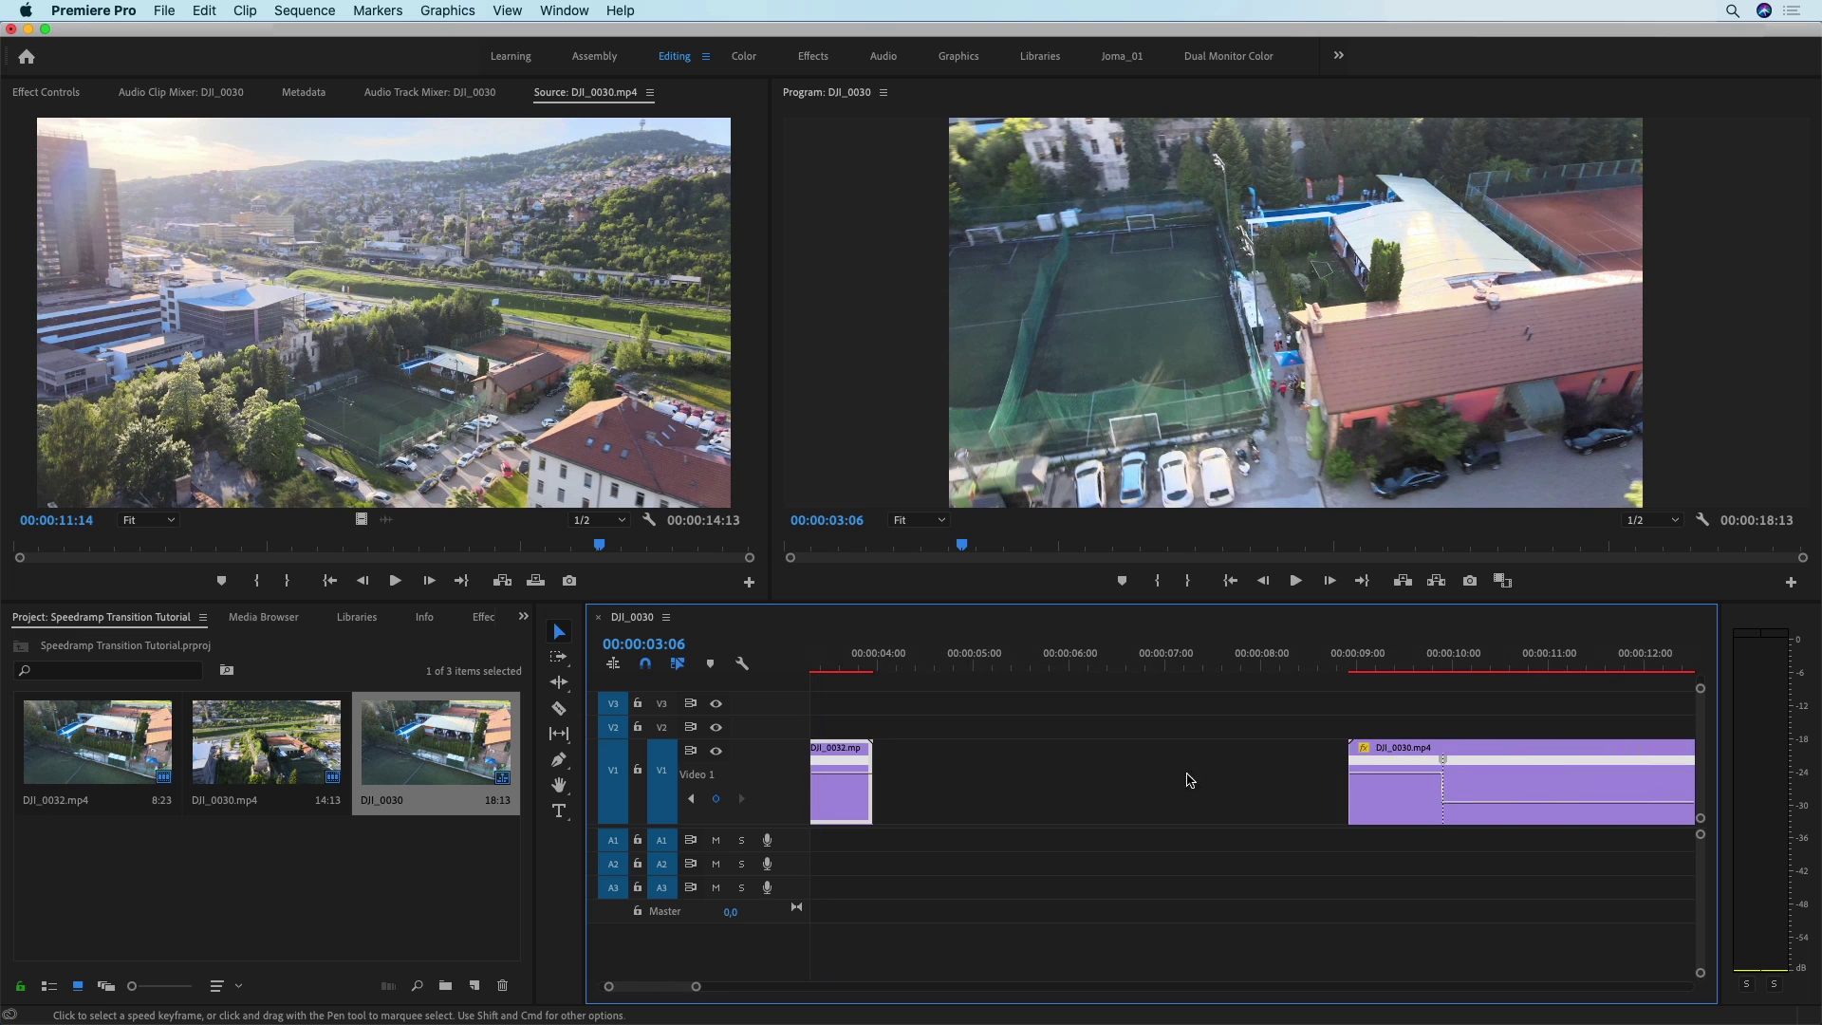
- Split DJI_0030's speed keyframe into an eased ramp and inspect DJI_0032's ramp
{"action": "left_click_drag", "start_coordinate": [1450, 761], "coordinate": [1545, 765]}
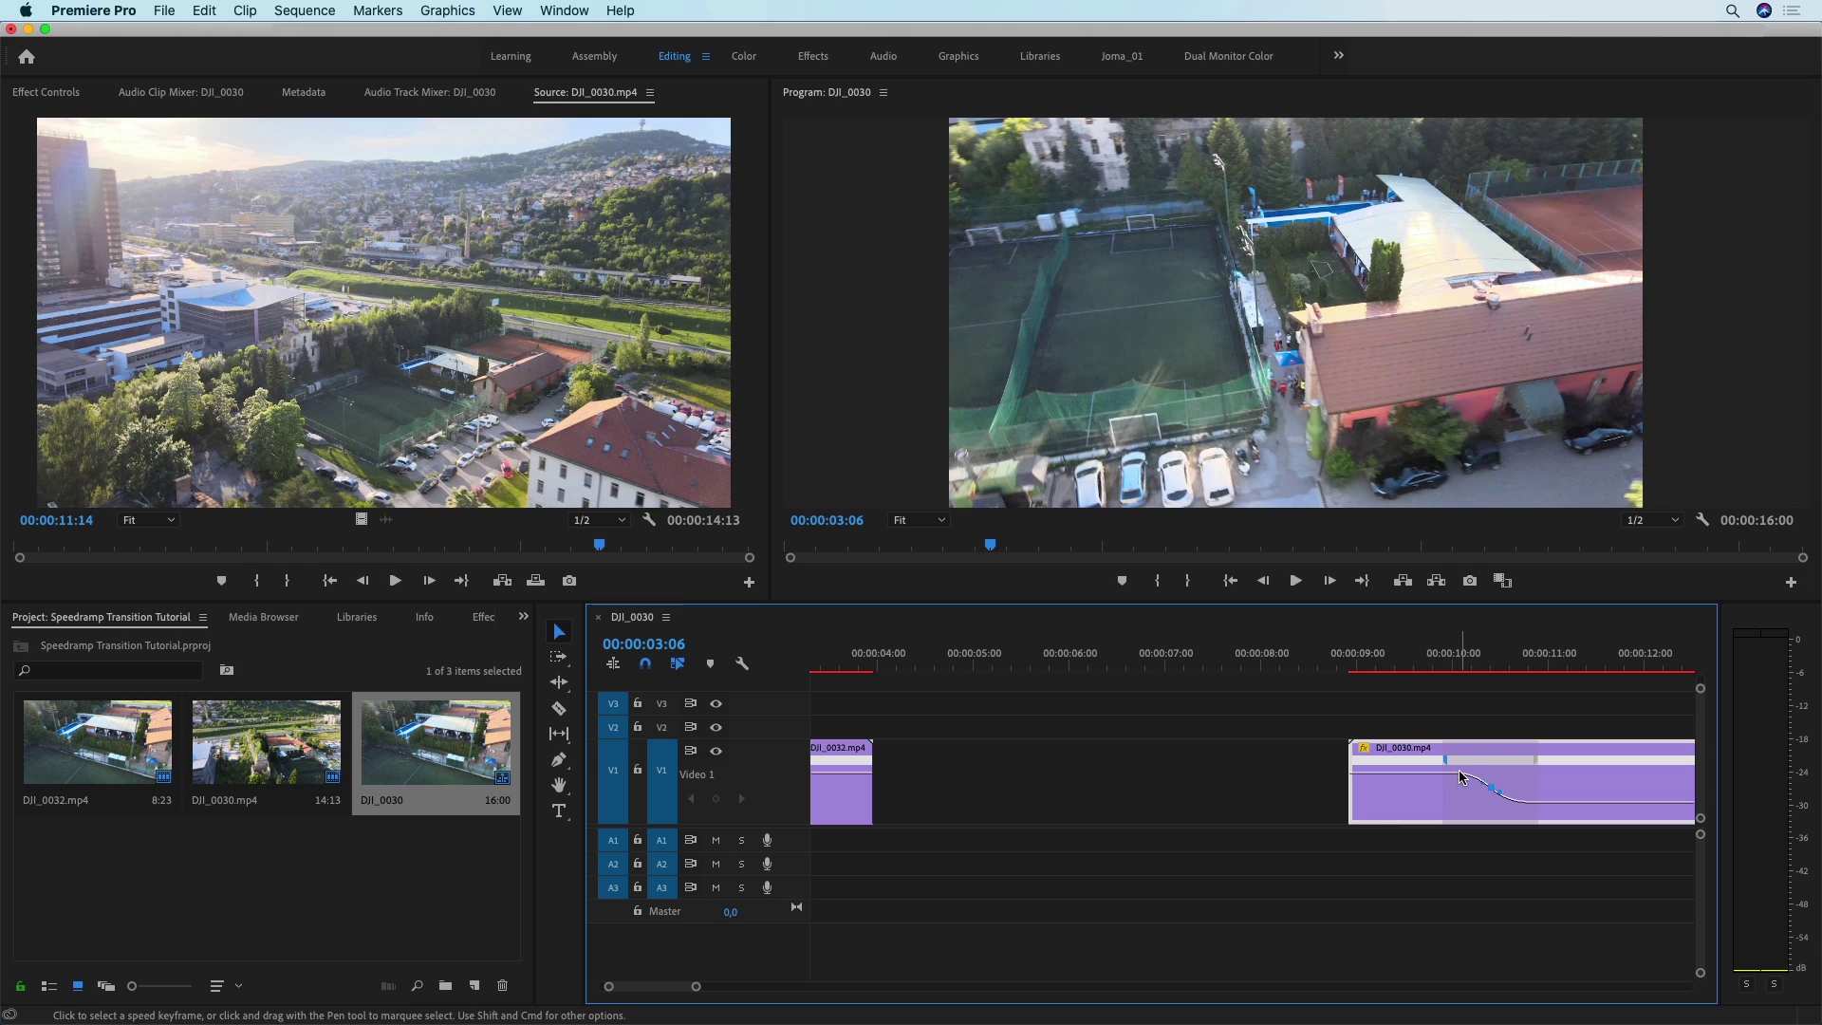
{"action": "scroll", "coordinate": [1171, 778], "scroll_direction": "up", "scroll_amount": 2}
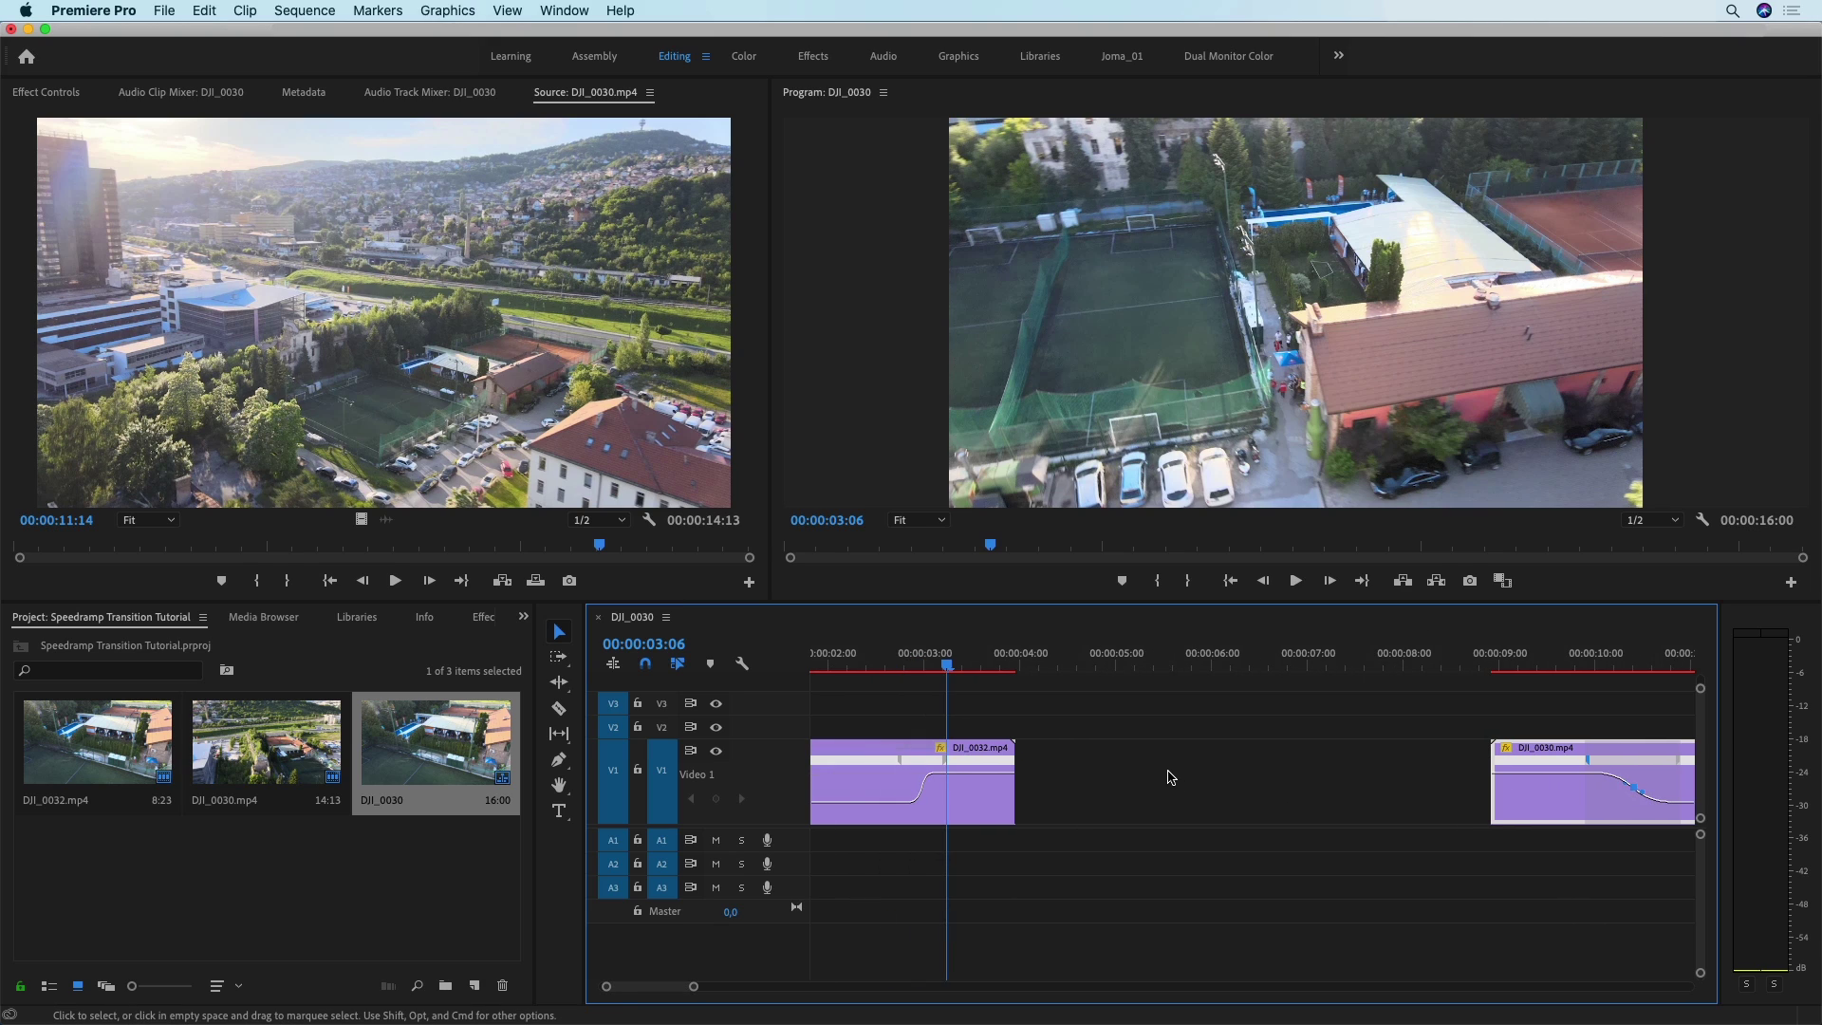
{"action": "scroll", "coordinate": [1169, 775], "scroll_direction": "down", "scroll_amount": 2}
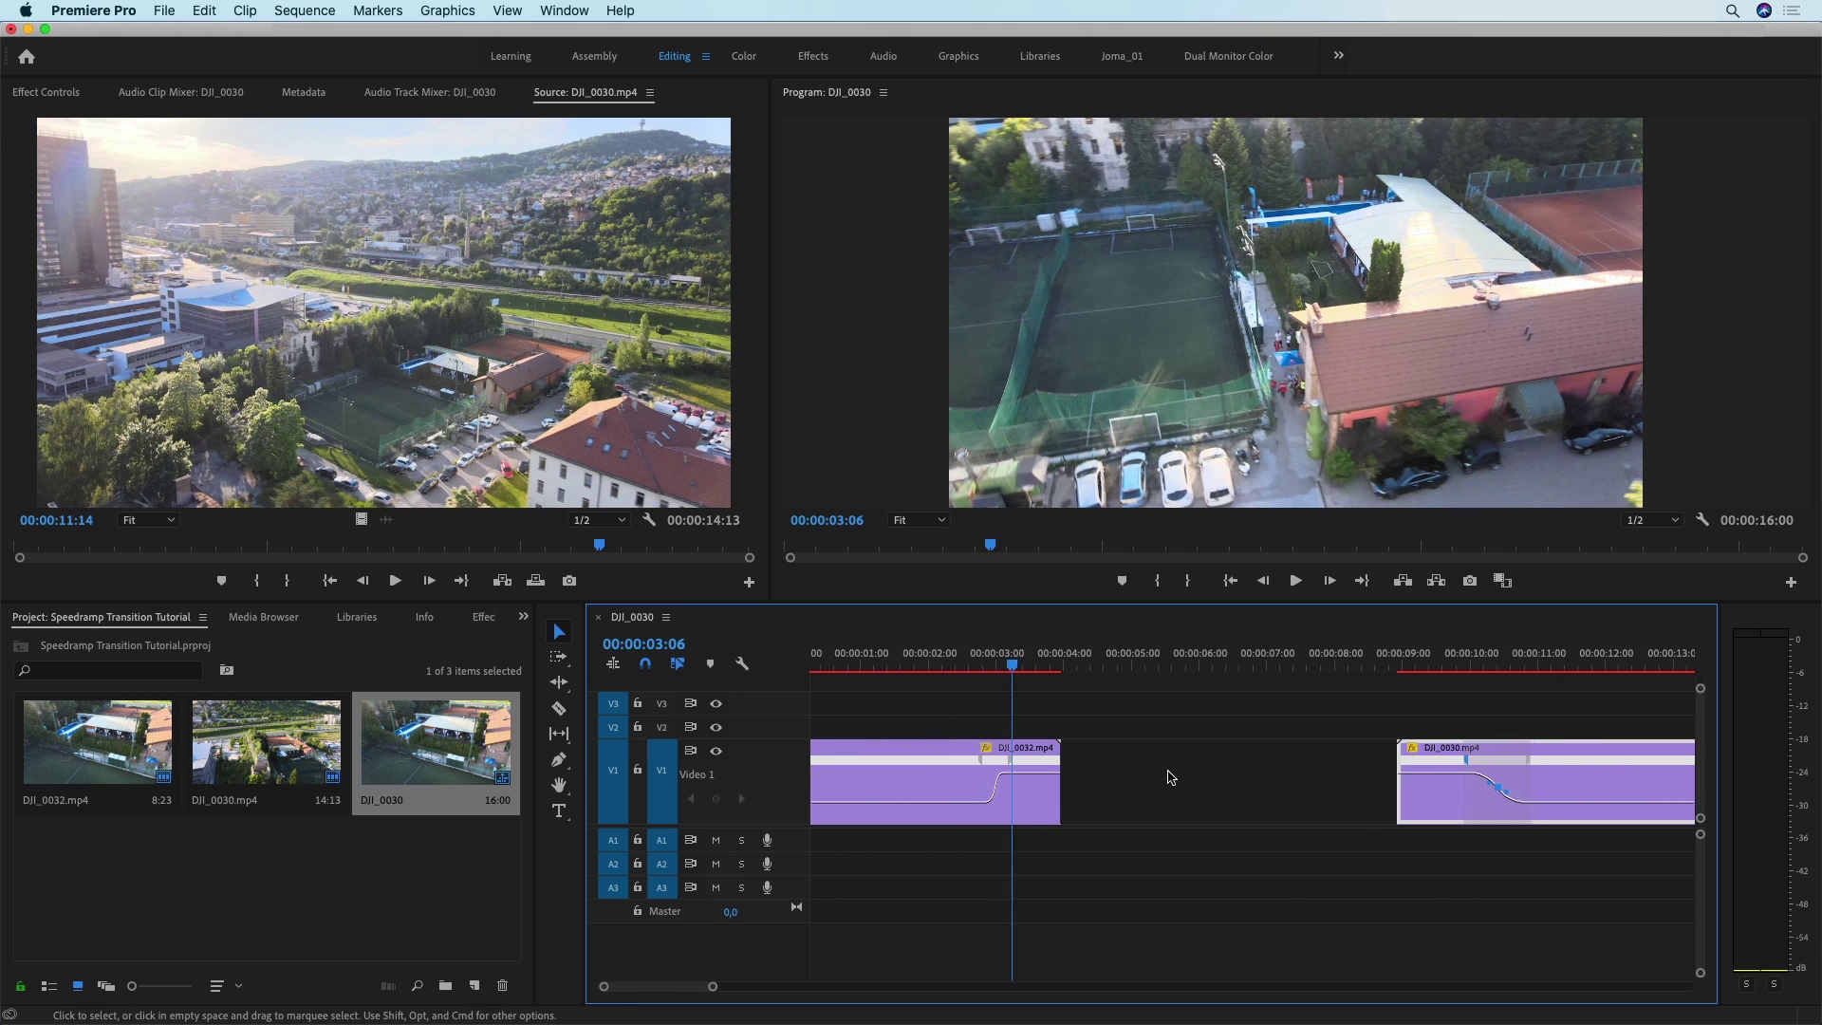
{"action": "left_click", "coordinate": [1006, 767]}
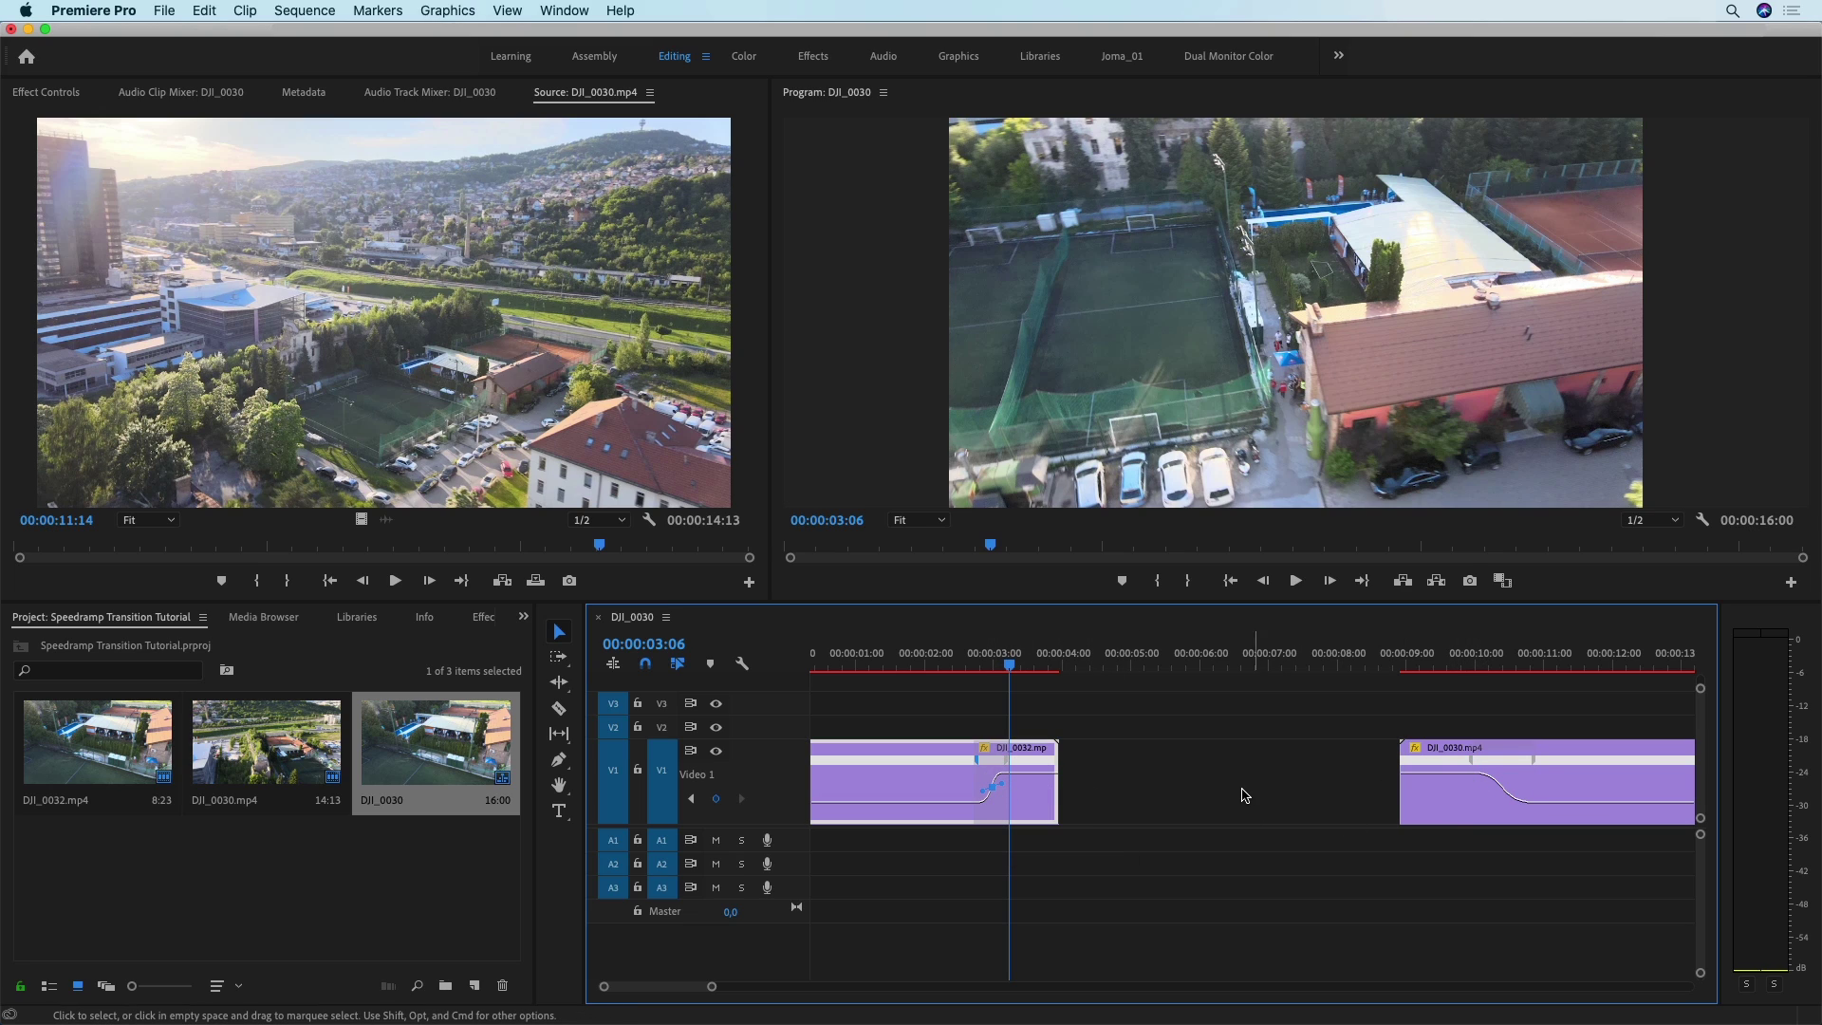
{"action": "left_click", "coordinate": [1089, 721]}
- Trim 21 frames off DJI_0032's end and 1 second 3 frames off DJI_0030's start
{"action": "key", "text": "="}
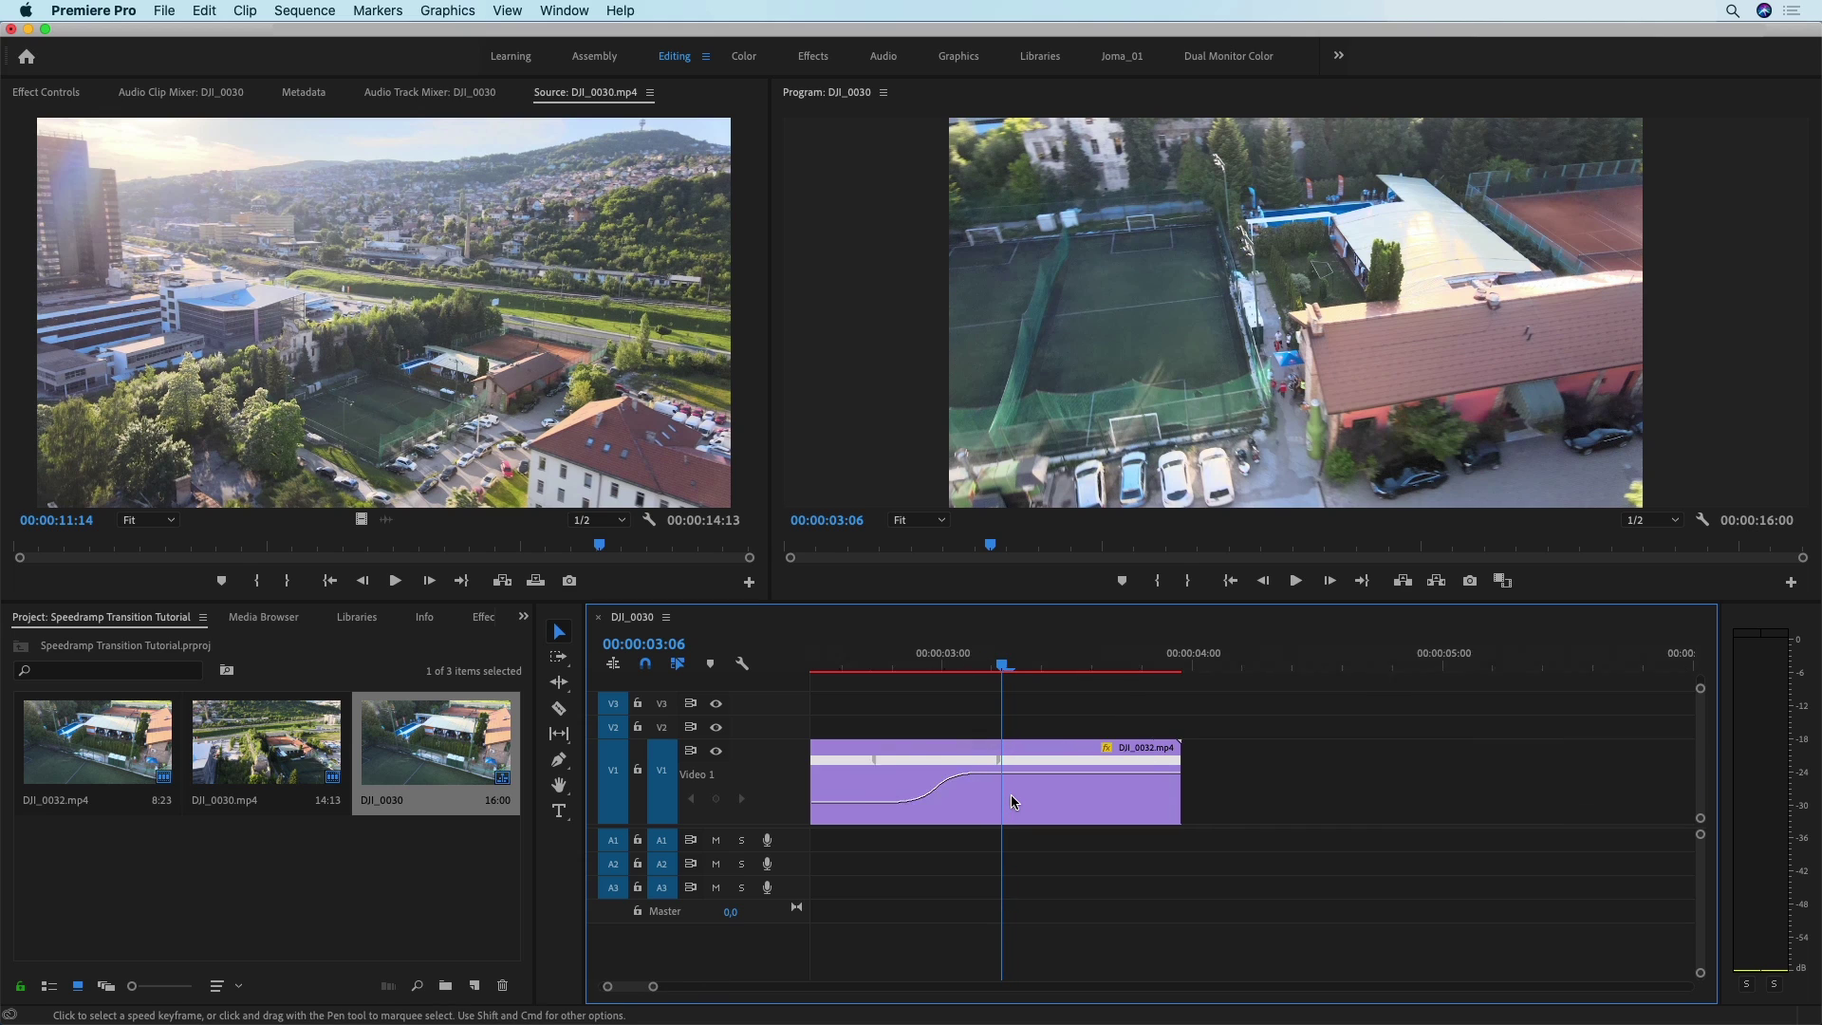
{"action": "left_click_drag", "start_coordinate": [1209, 764], "coordinate": [952, 811]}
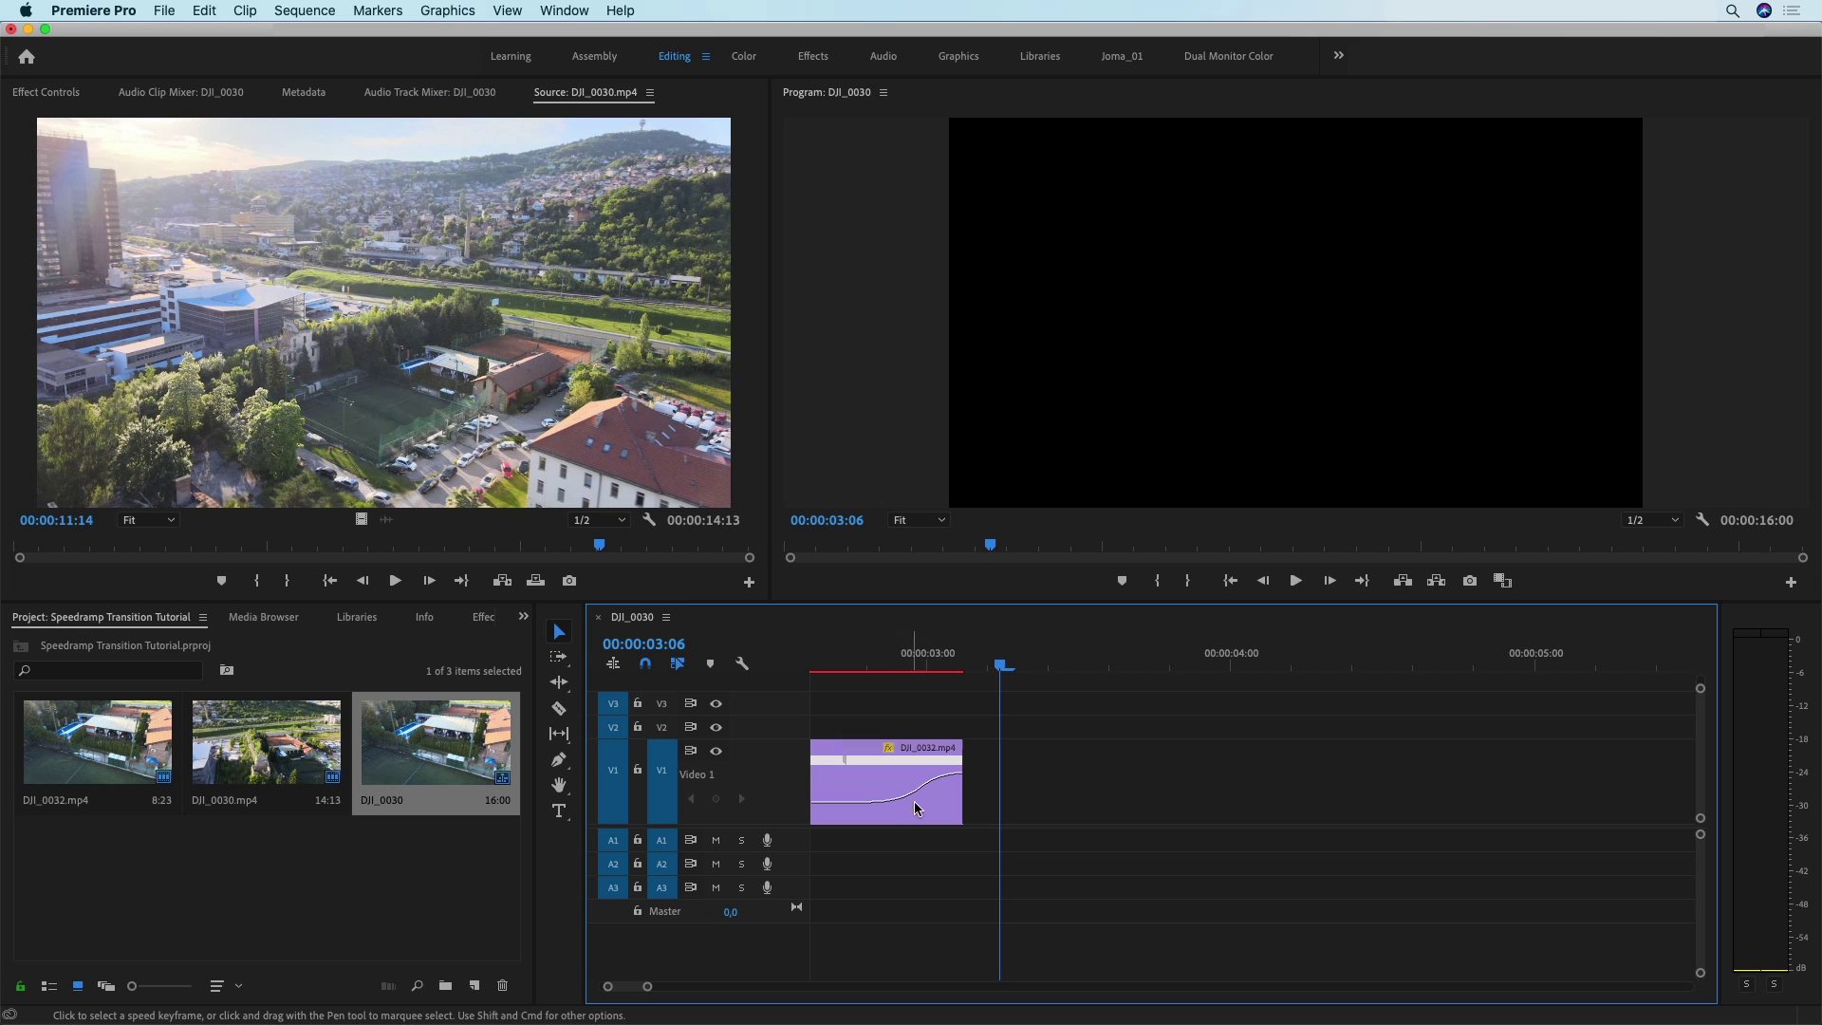
{"action": "key", "text": "minus"}
{"action": "key", "text": "minus"}
{"action": "key", "text": "minus"}
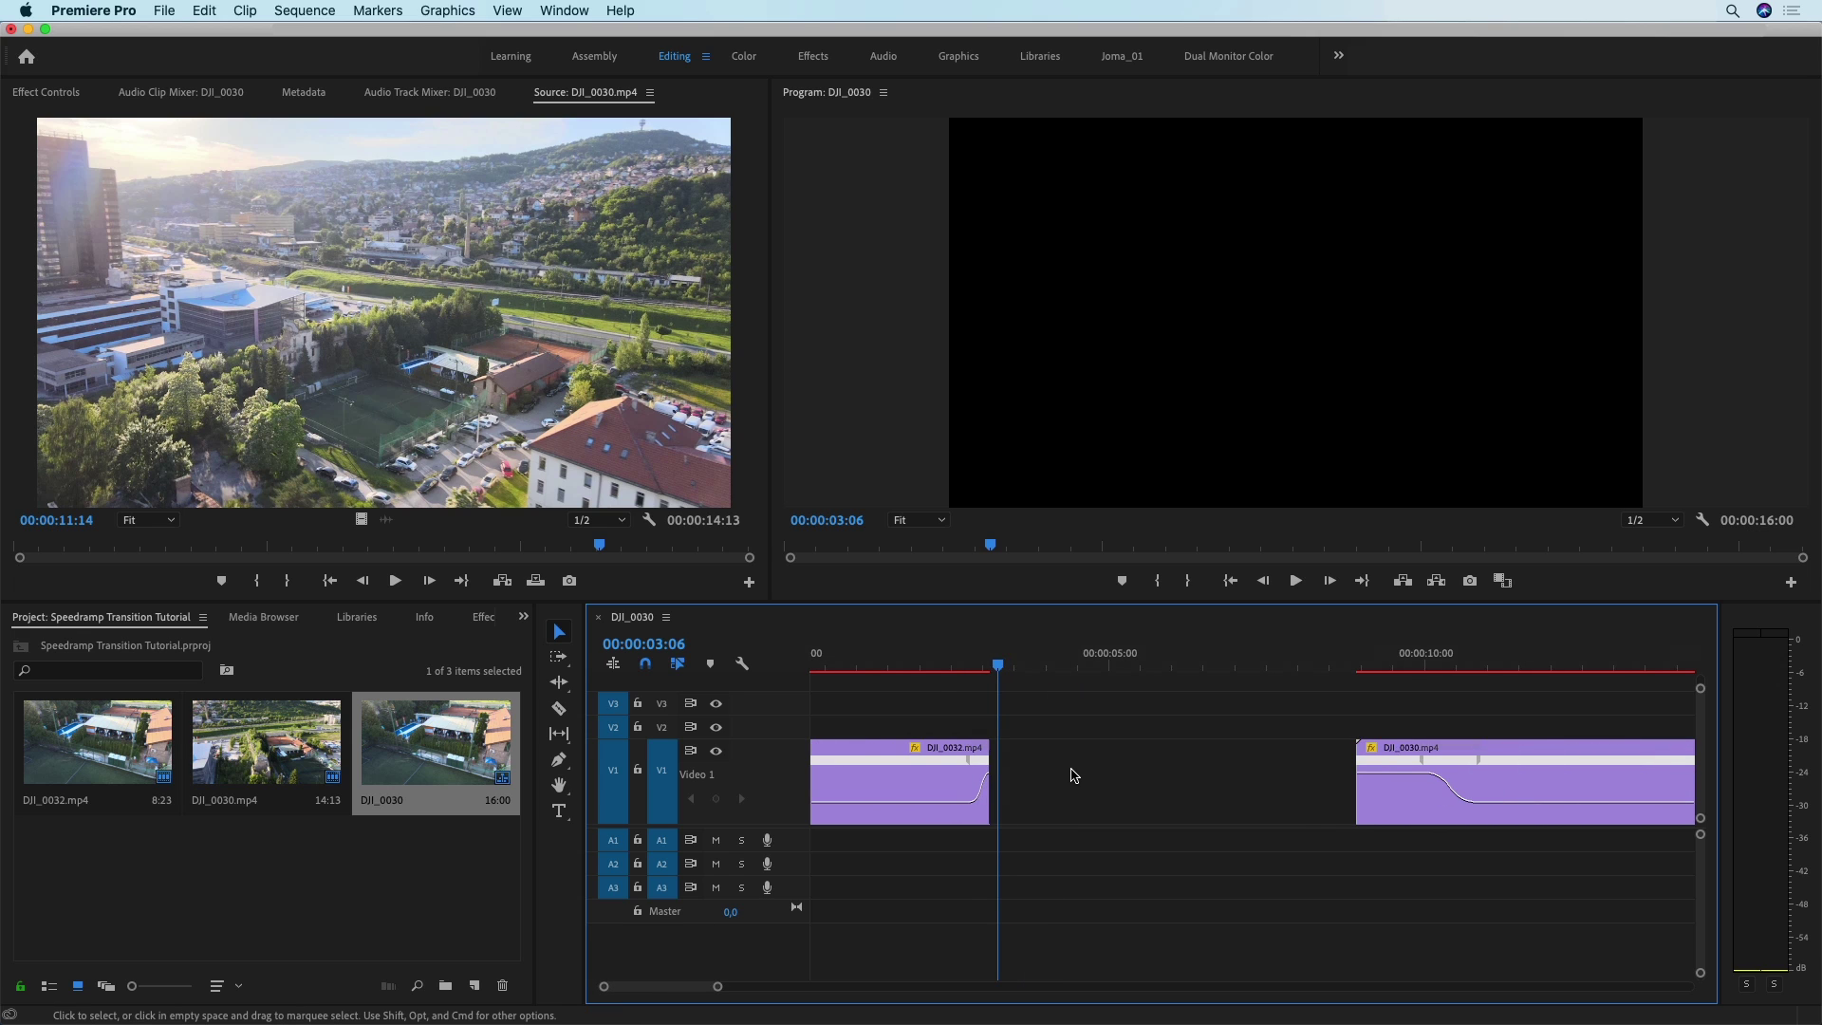
{"action": "left_click_drag", "start_coordinate": [1275, 750], "coordinate": [1344, 732]}
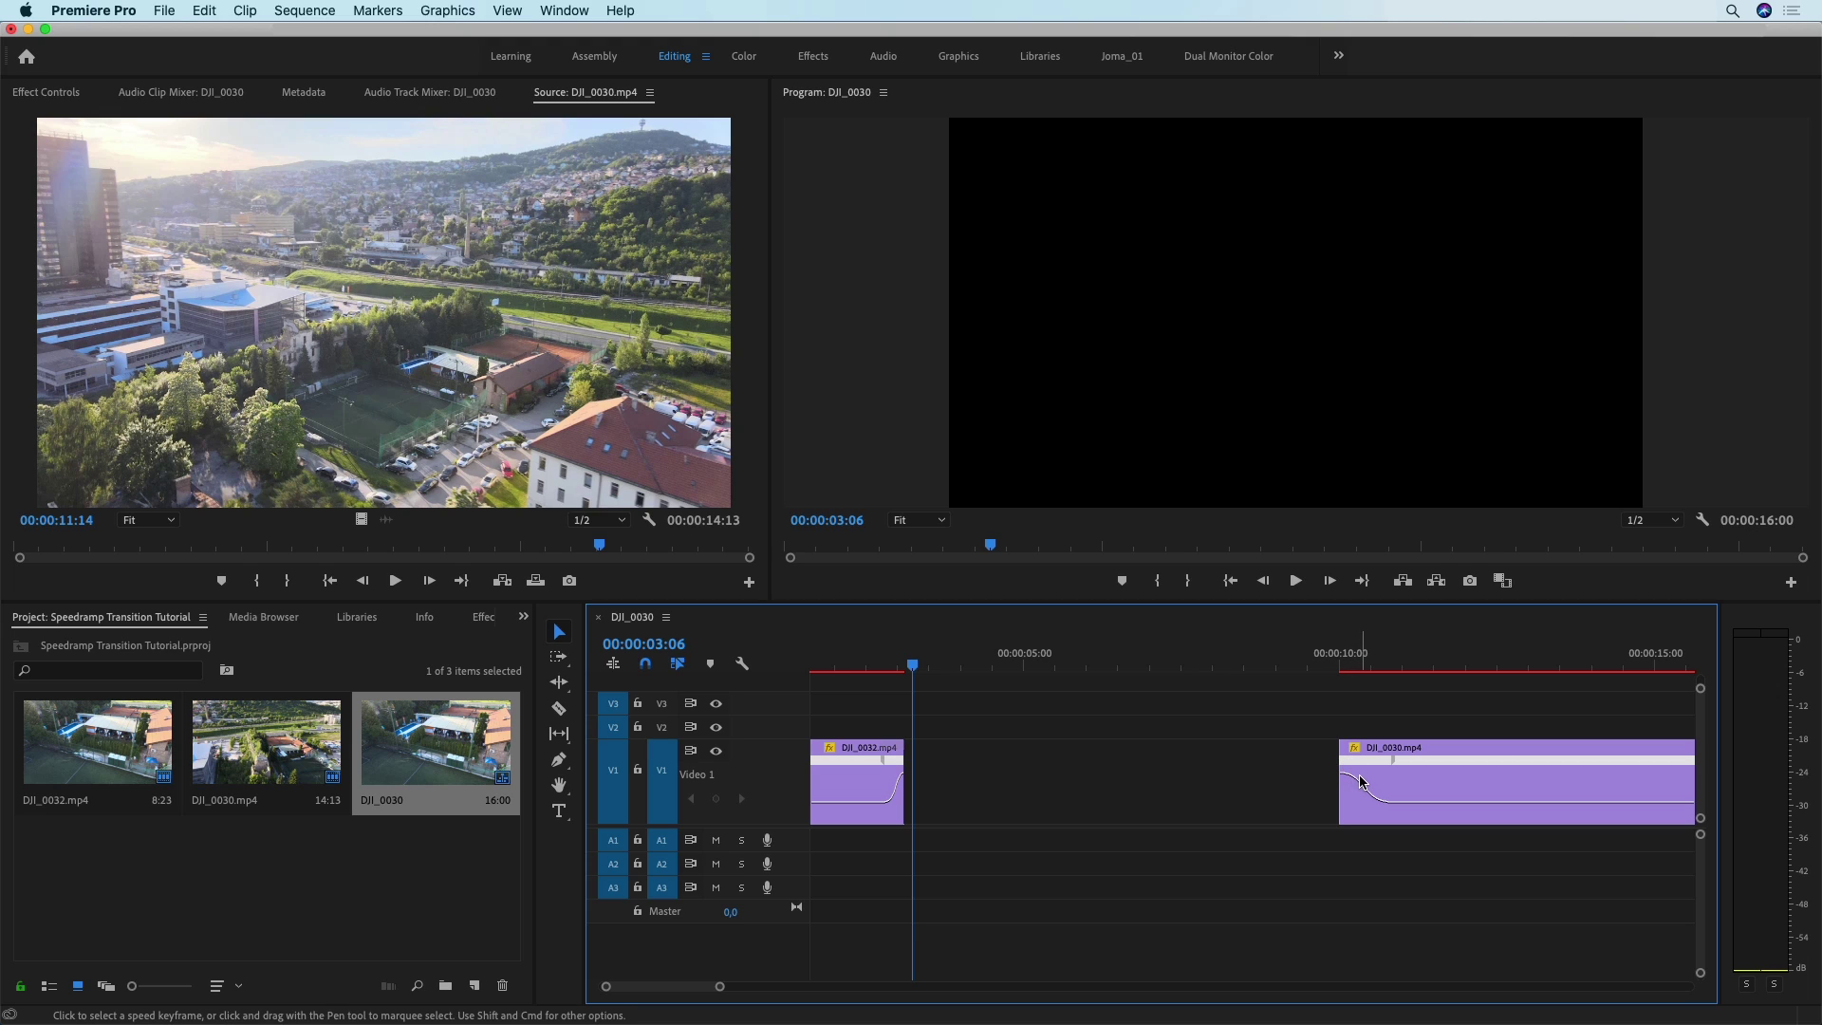
- Ripple delete the gap so DJI_0030 directly follows DJI_0032, totalling 9:03
{"action": "left_click", "coordinate": [1167, 780]}
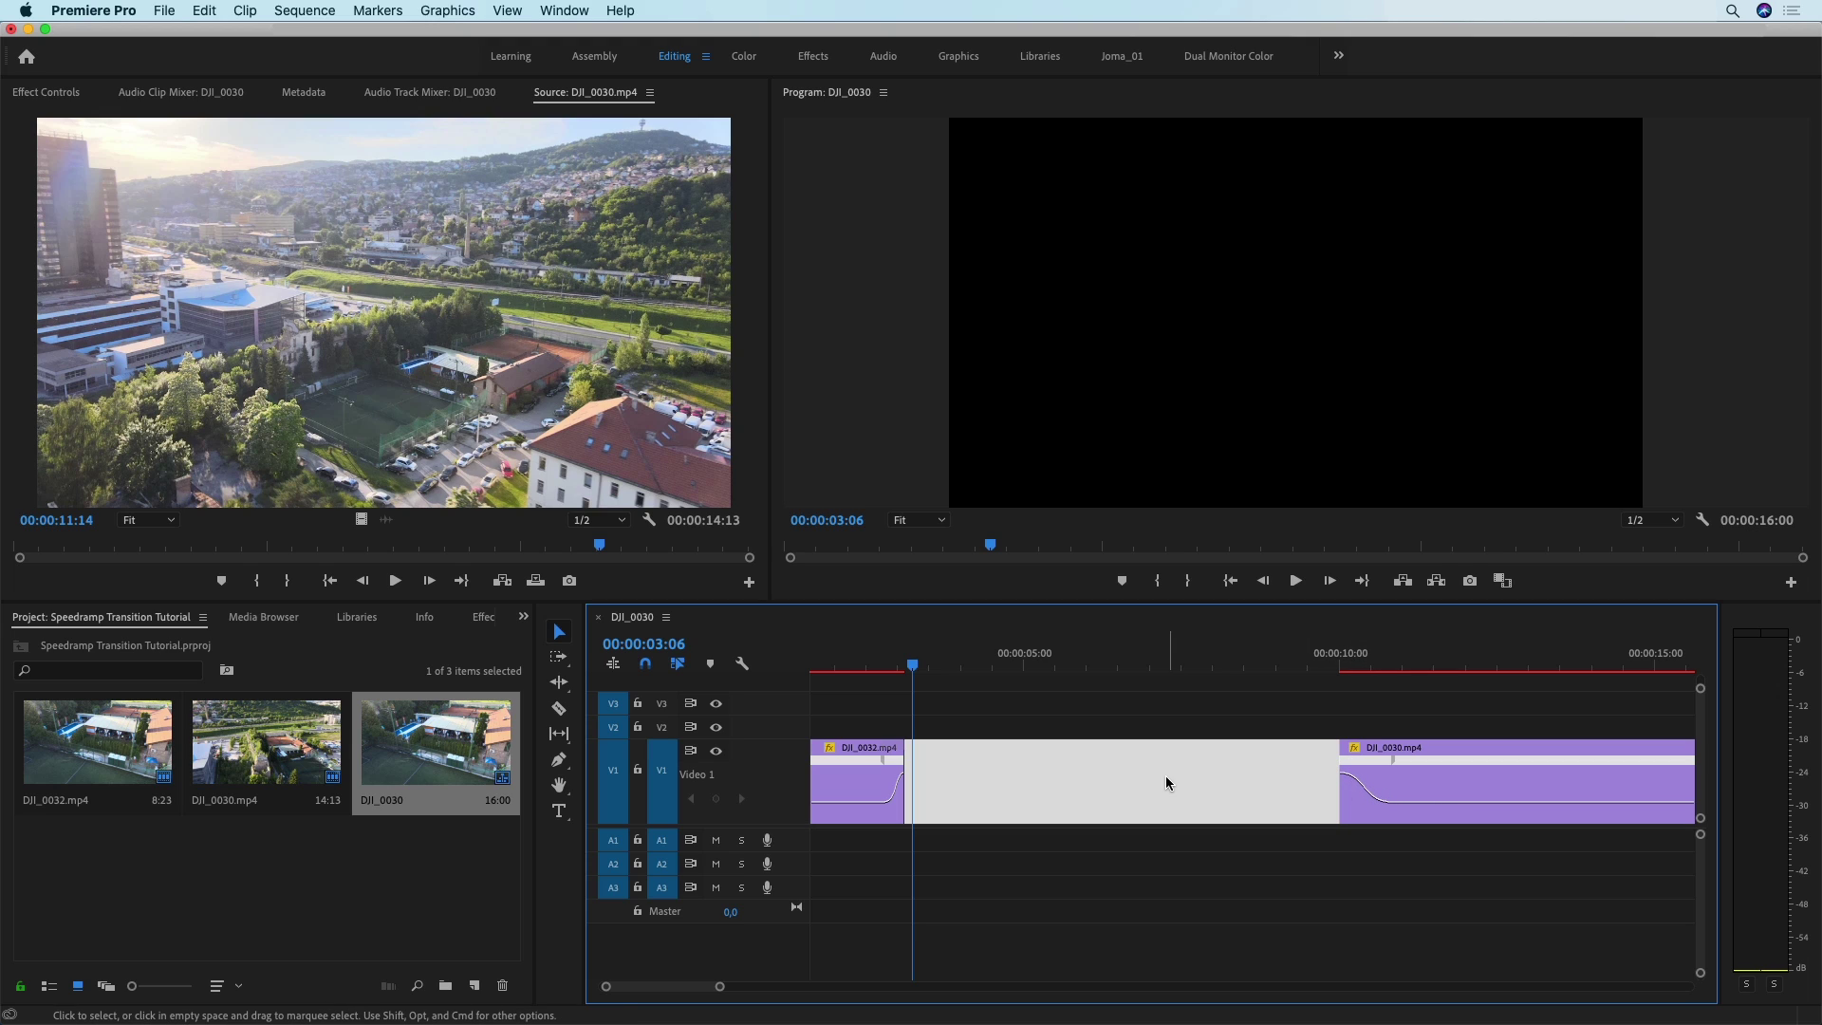
{"action": "key", "text": "BackSpace"}
{"action": "scroll", "coordinate": [916, 790], "scroll_direction": "up", "scroll_amount": 3}
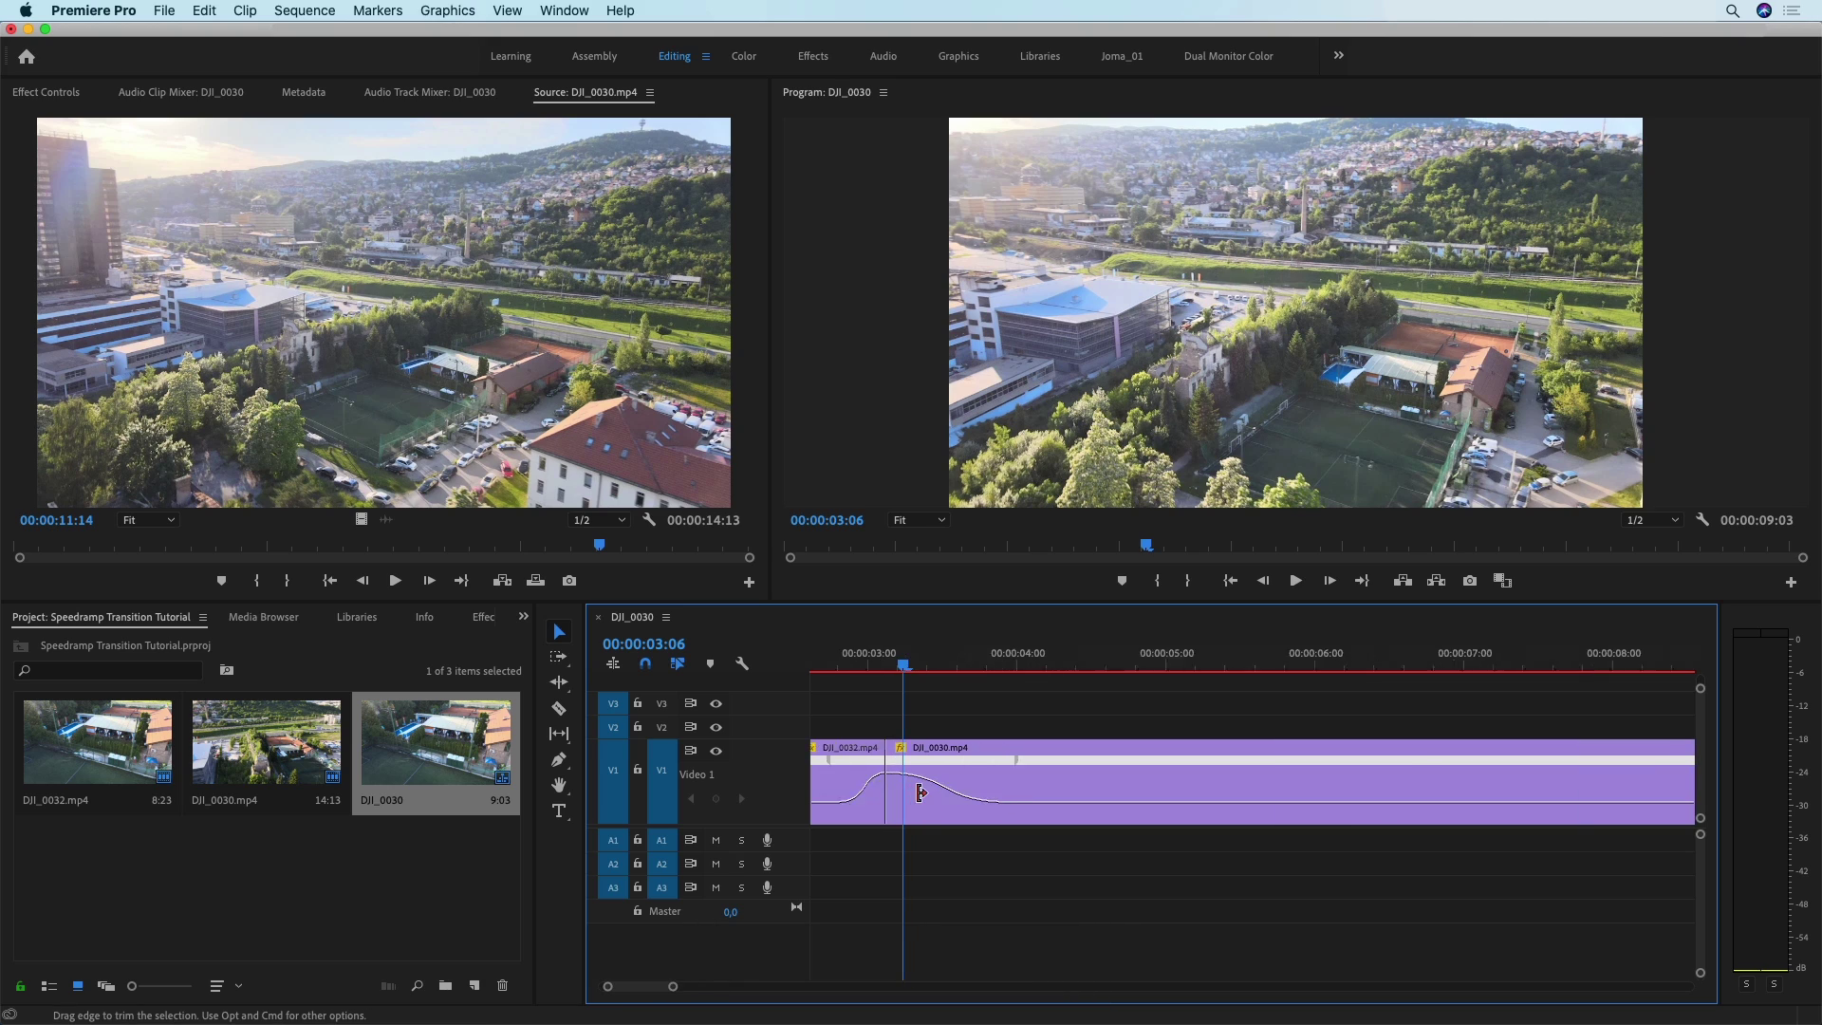
{"action": "scroll", "coordinate": [920, 792], "scroll_direction": "up", "scroll_amount": 1}
{"action": "scroll", "coordinate": [920, 793], "scroll_direction": "left", "scroll_amount": 3}
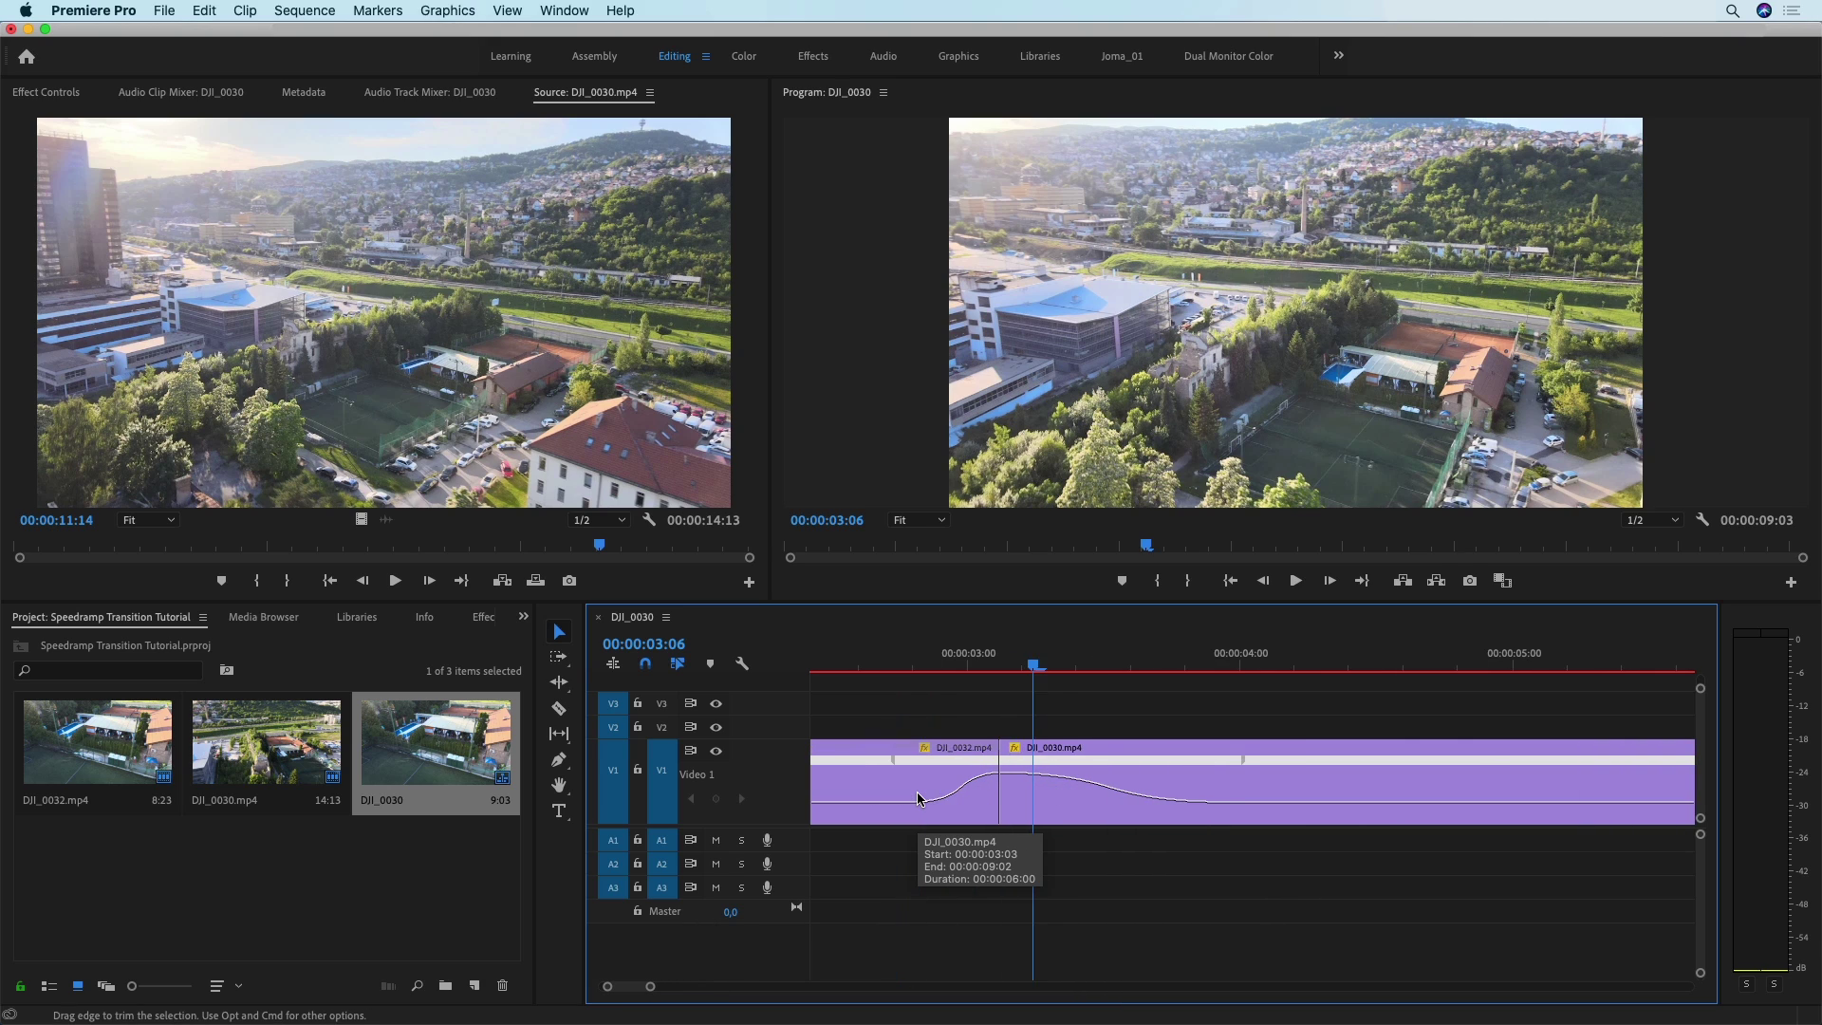
{"action": "scroll", "coordinate": [917, 791], "scroll_direction": "up", "scroll_amount": 5}
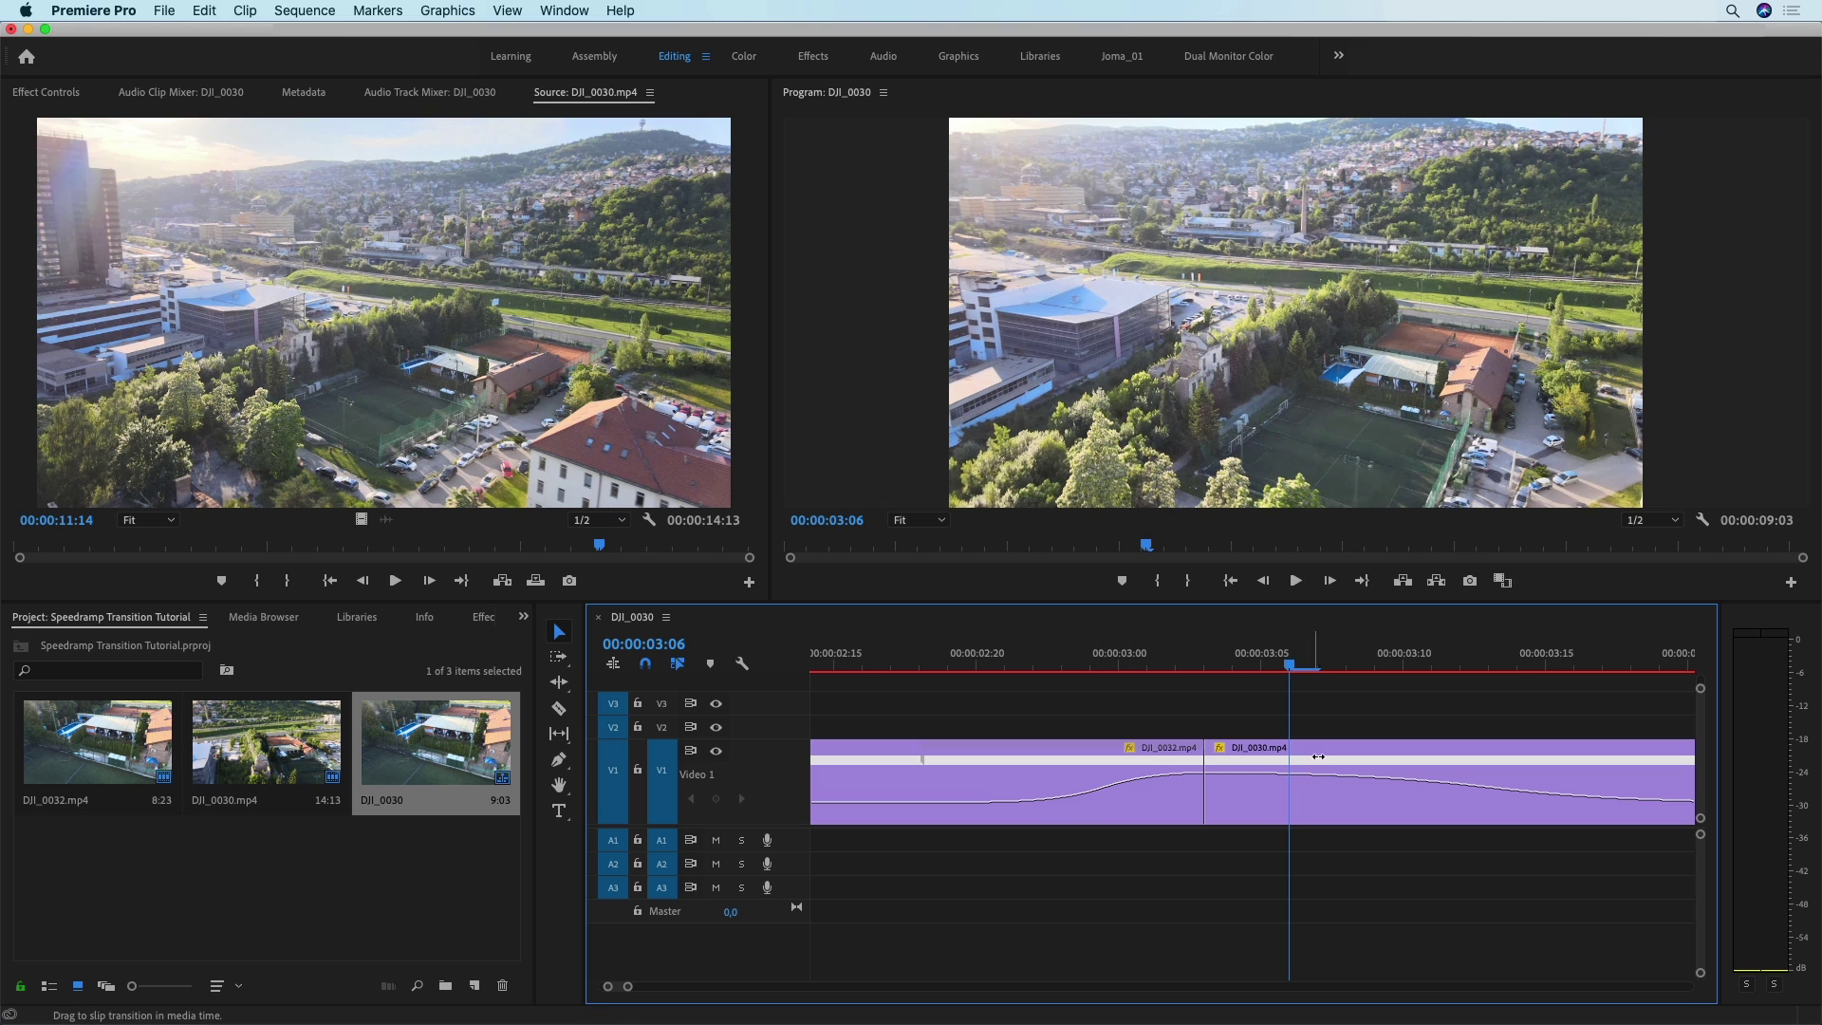
{"action": "scroll", "coordinate": [1319, 660], "scroll_direction": "down", "scroll_amount": 6}
- Play back the speed-ramp cut, then bring up the New Item list including Adjustment Layer
{"action": "left_click", "coordinate": [948, 655]}
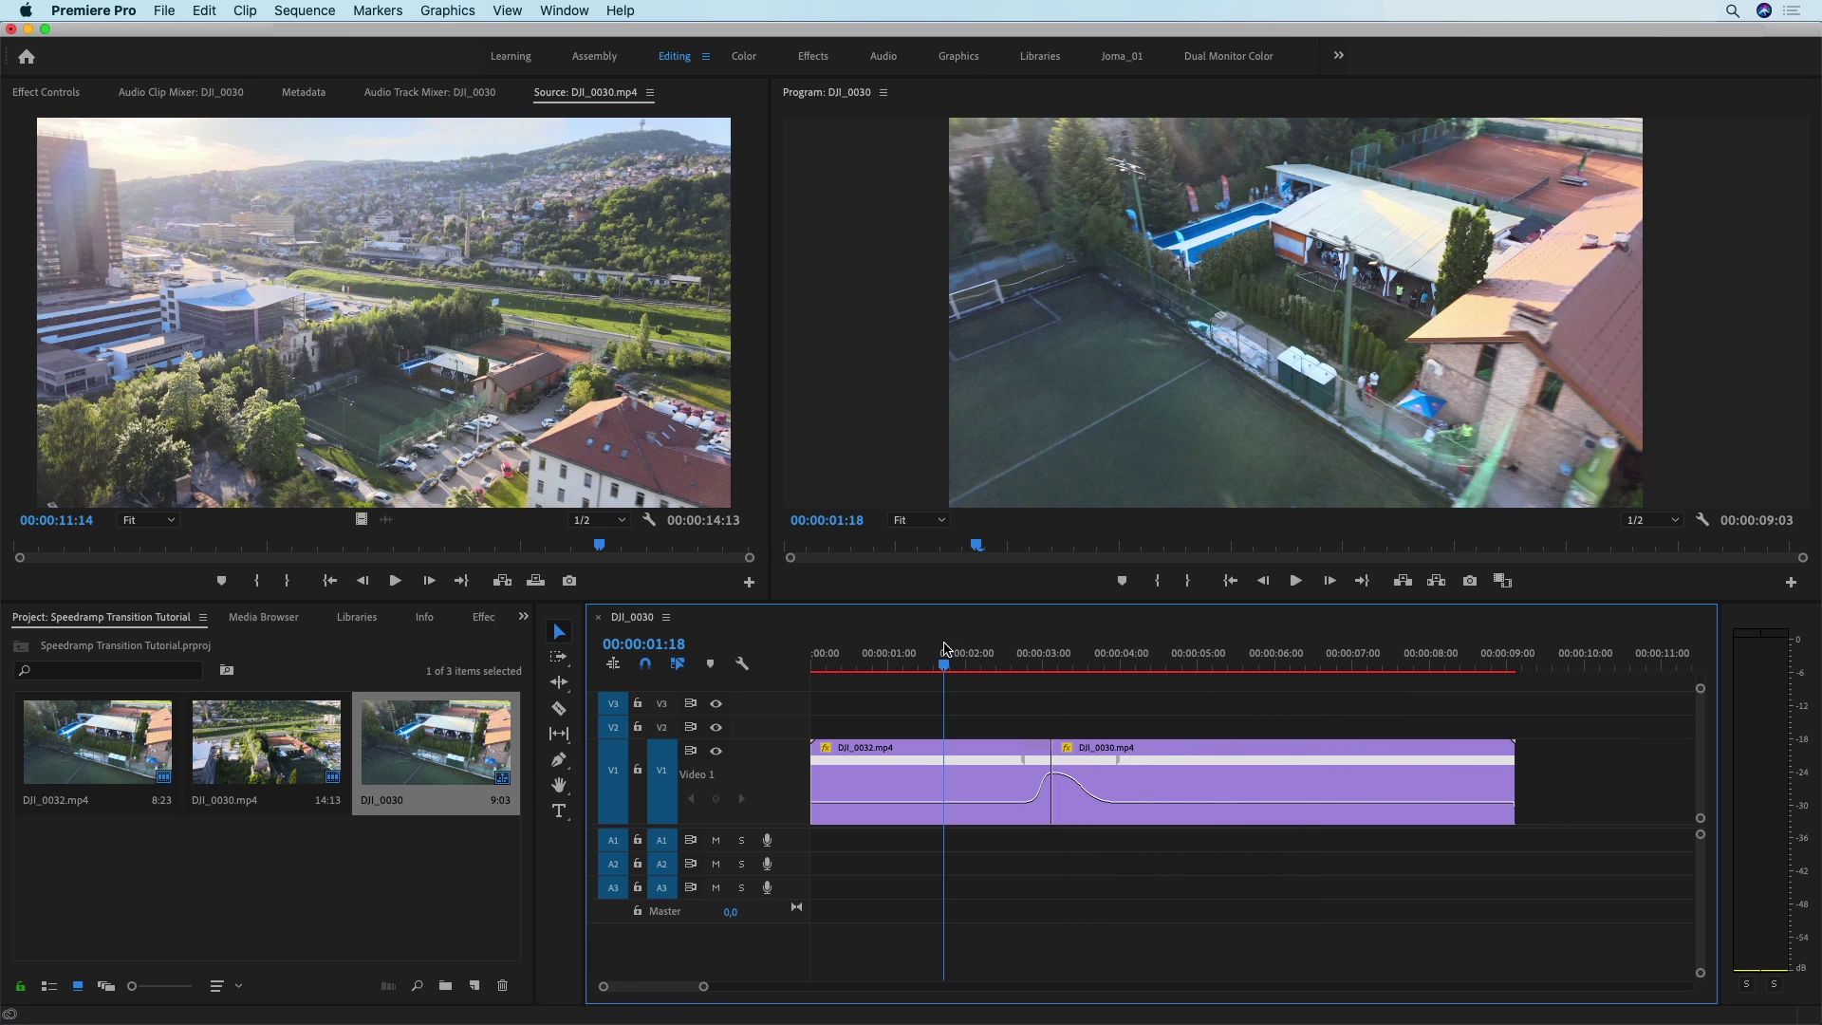
{"action": "key", "text": "space"}
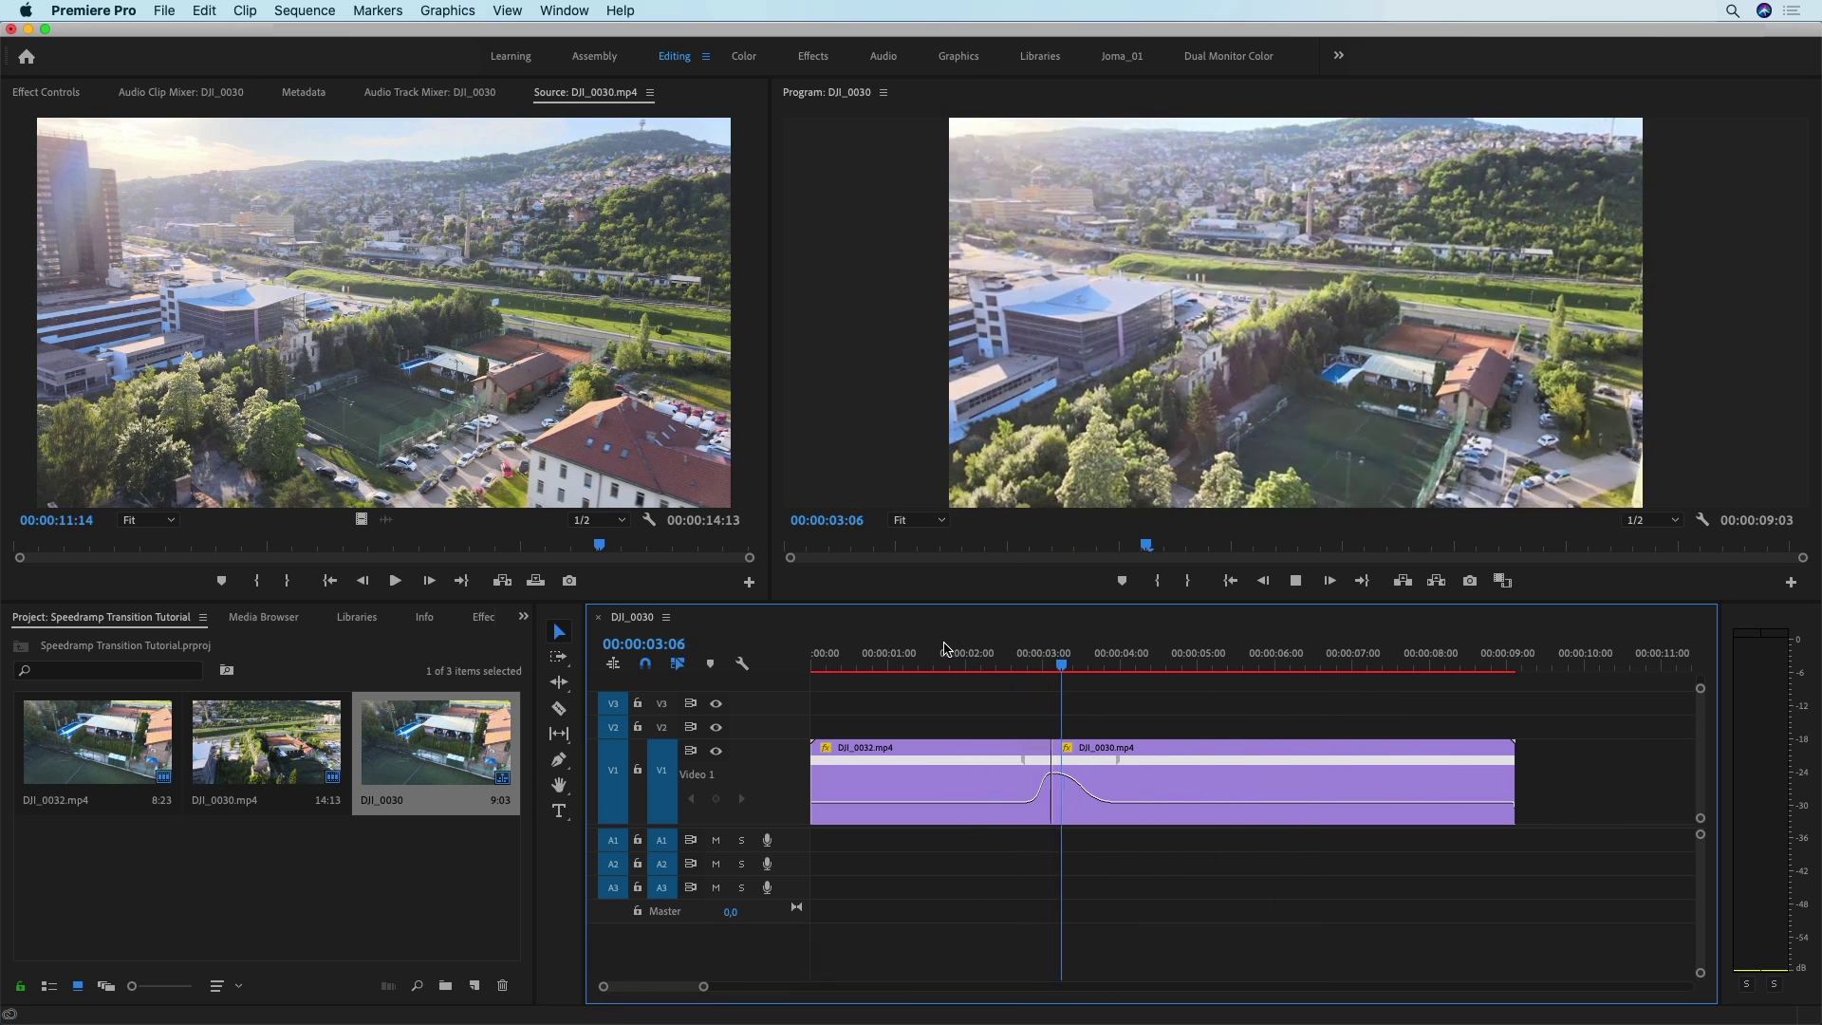
{"action": "key", "text": "space"}
{"action": "key", "text": "space"}
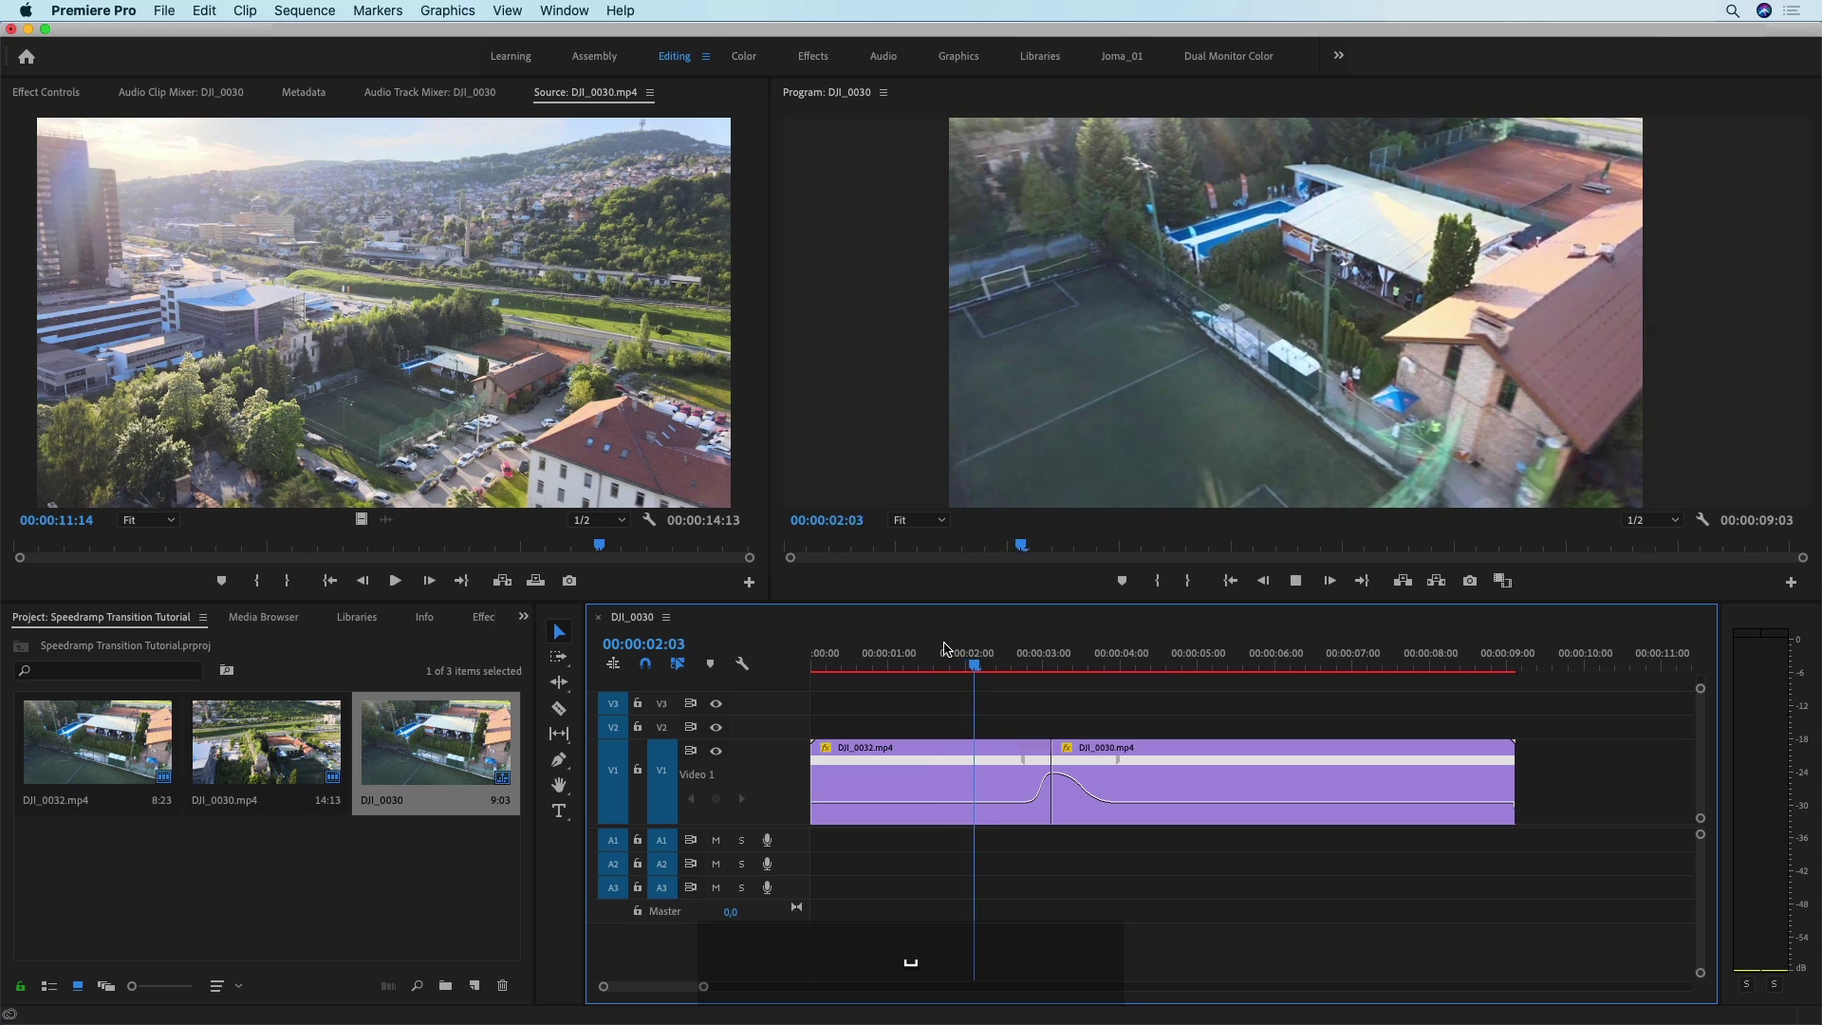
{"action": "key", "text": "space"}
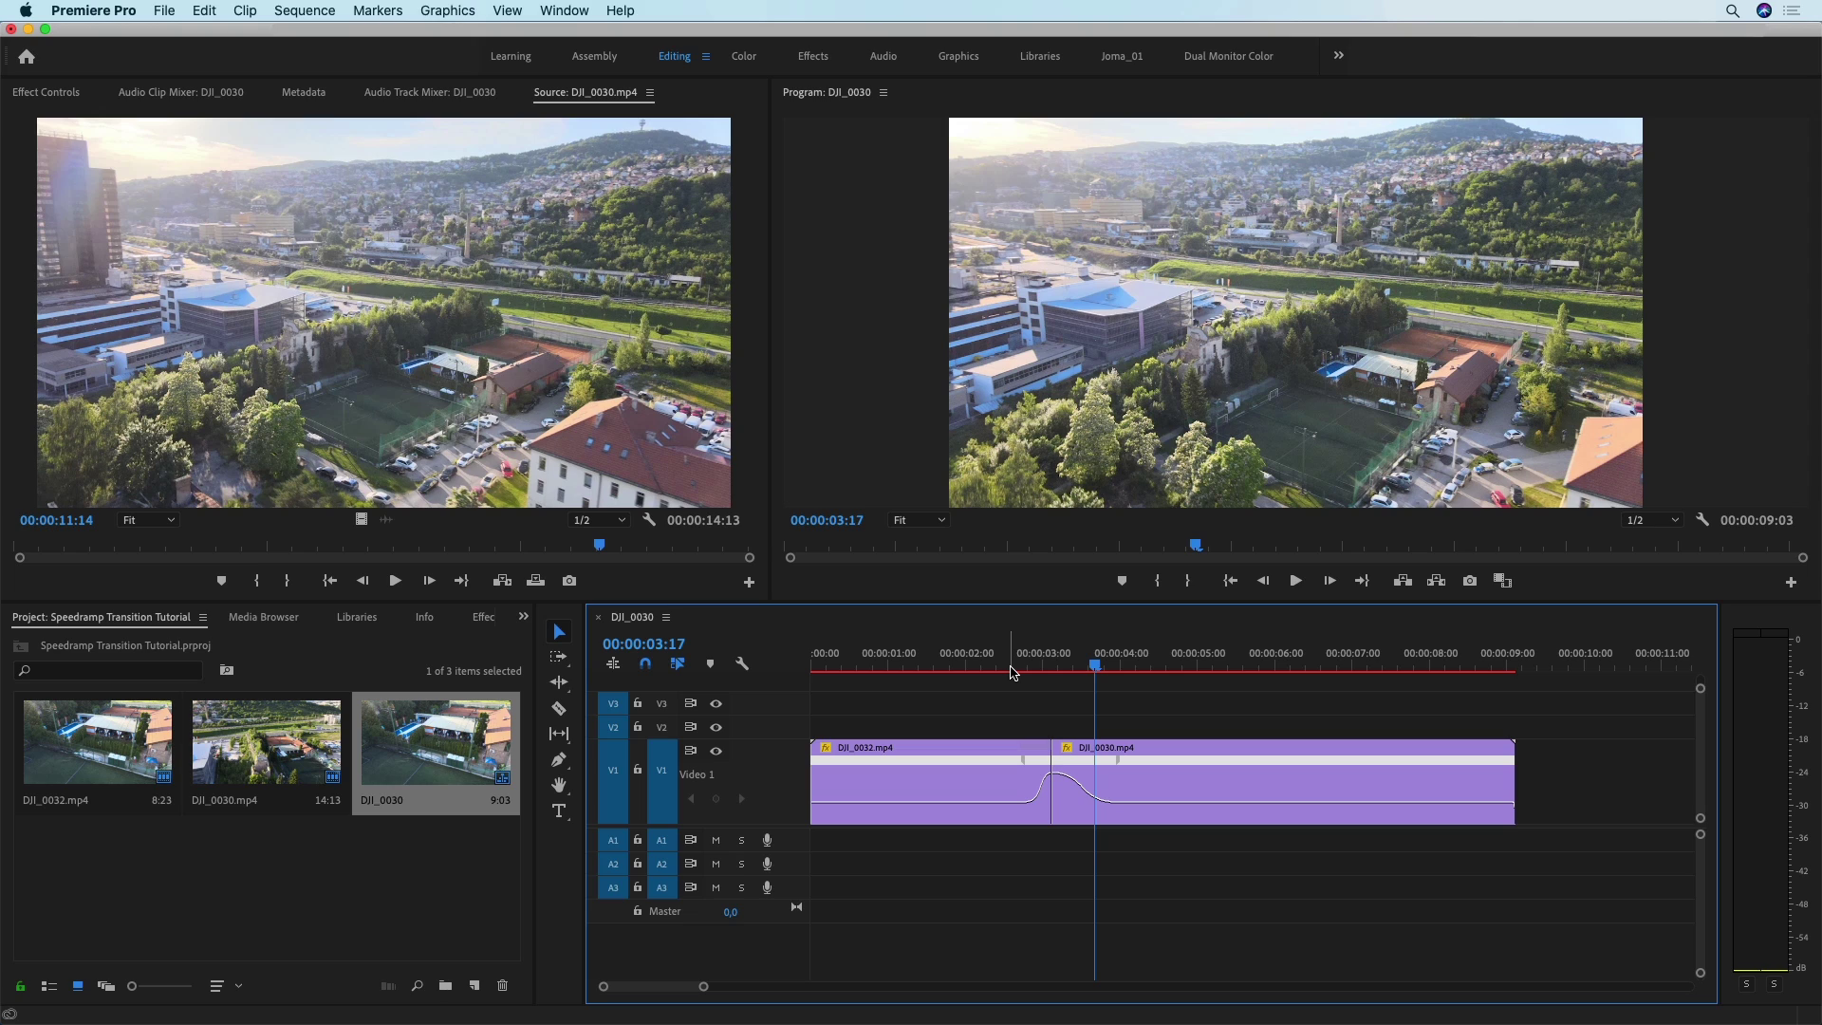
{"action": "left_click", "coordinate": [840, 662]}
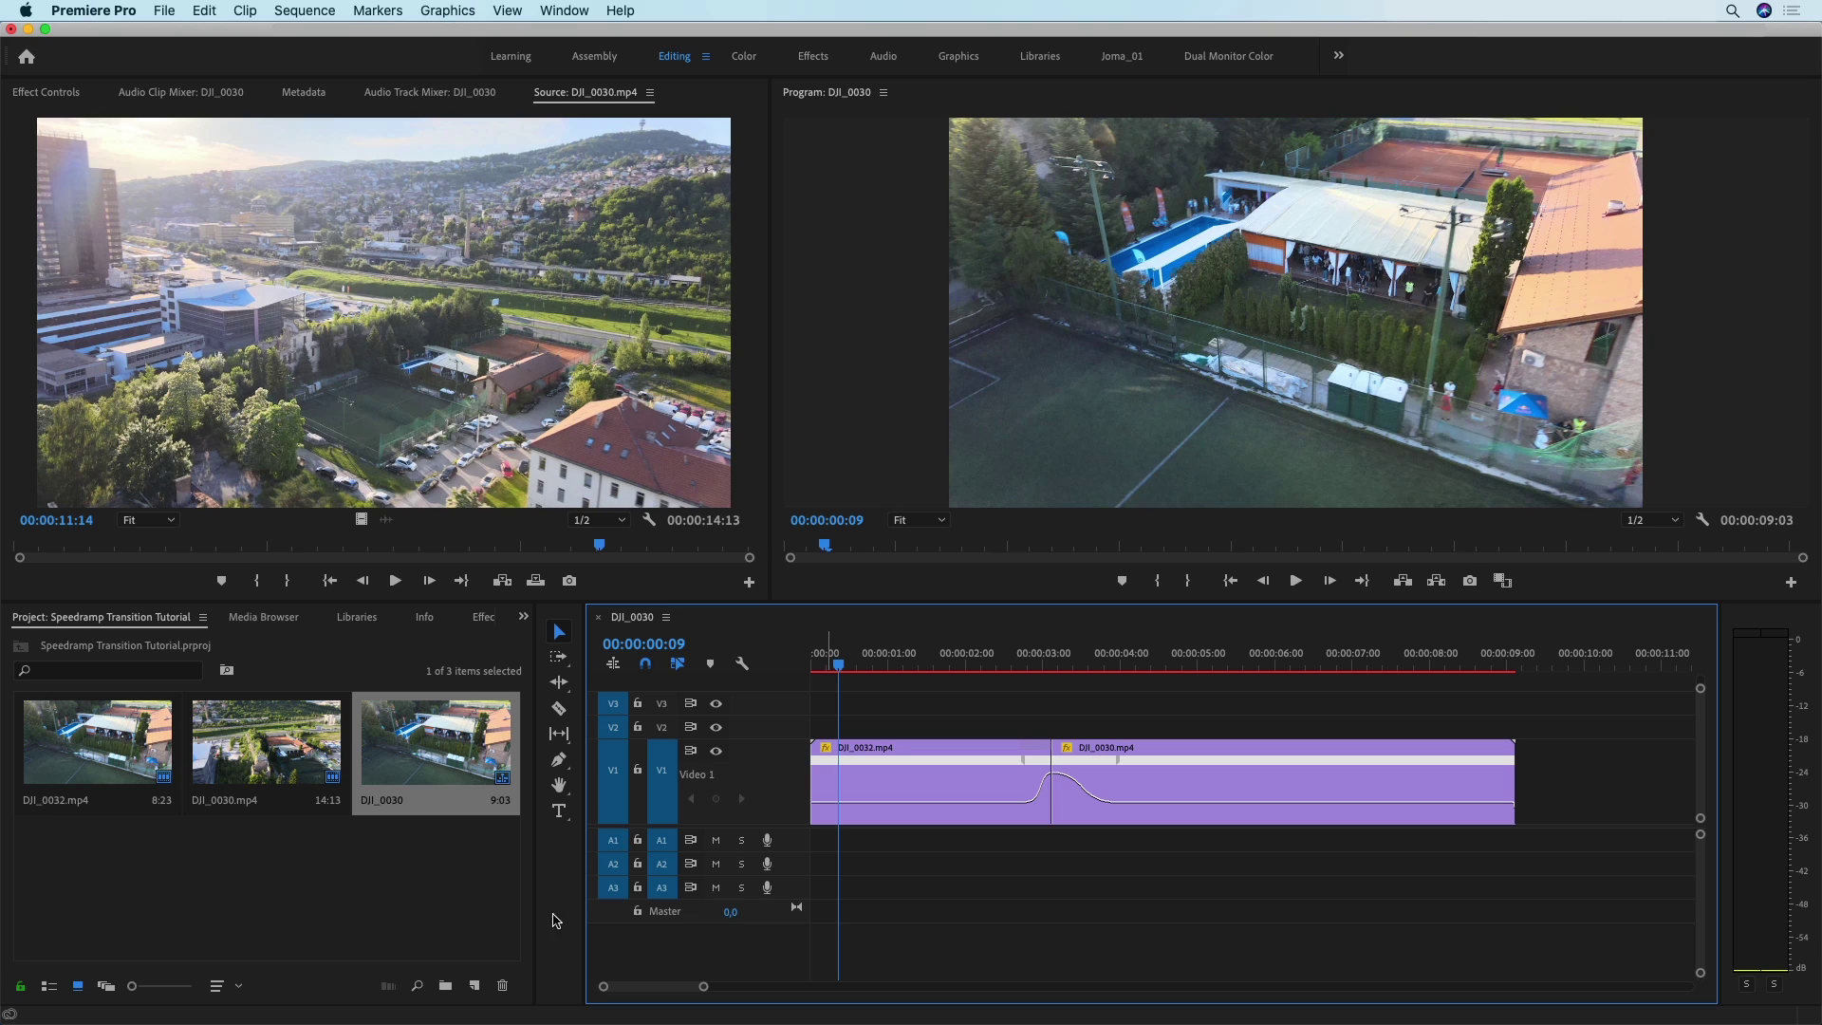
{"action": "left_click", "coordinate": [475, 986]}
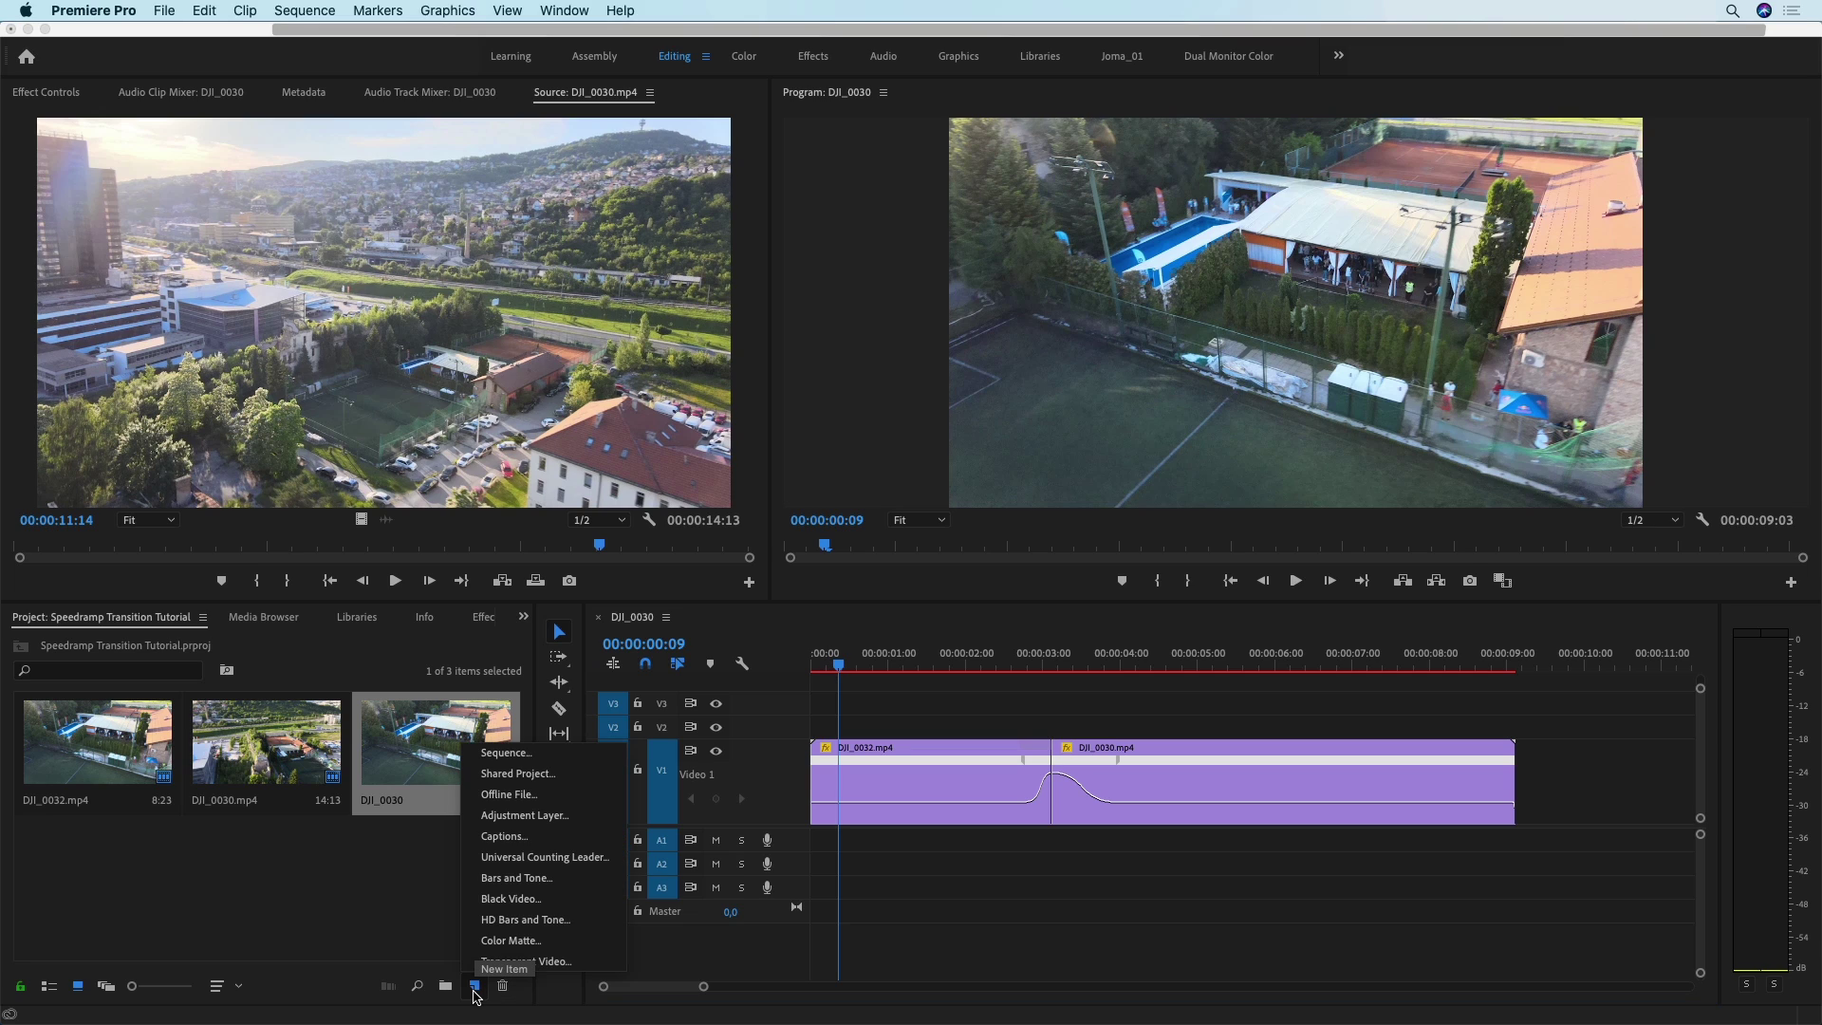
- Create a new adjustment layer, place it on V2 over the DJI_0032–DJI_0030 cut, and trim it short
{"action": "left_click", "coordinate": [555, 822]}
{"action": "left_click", "coordinate": [1023, 606]}
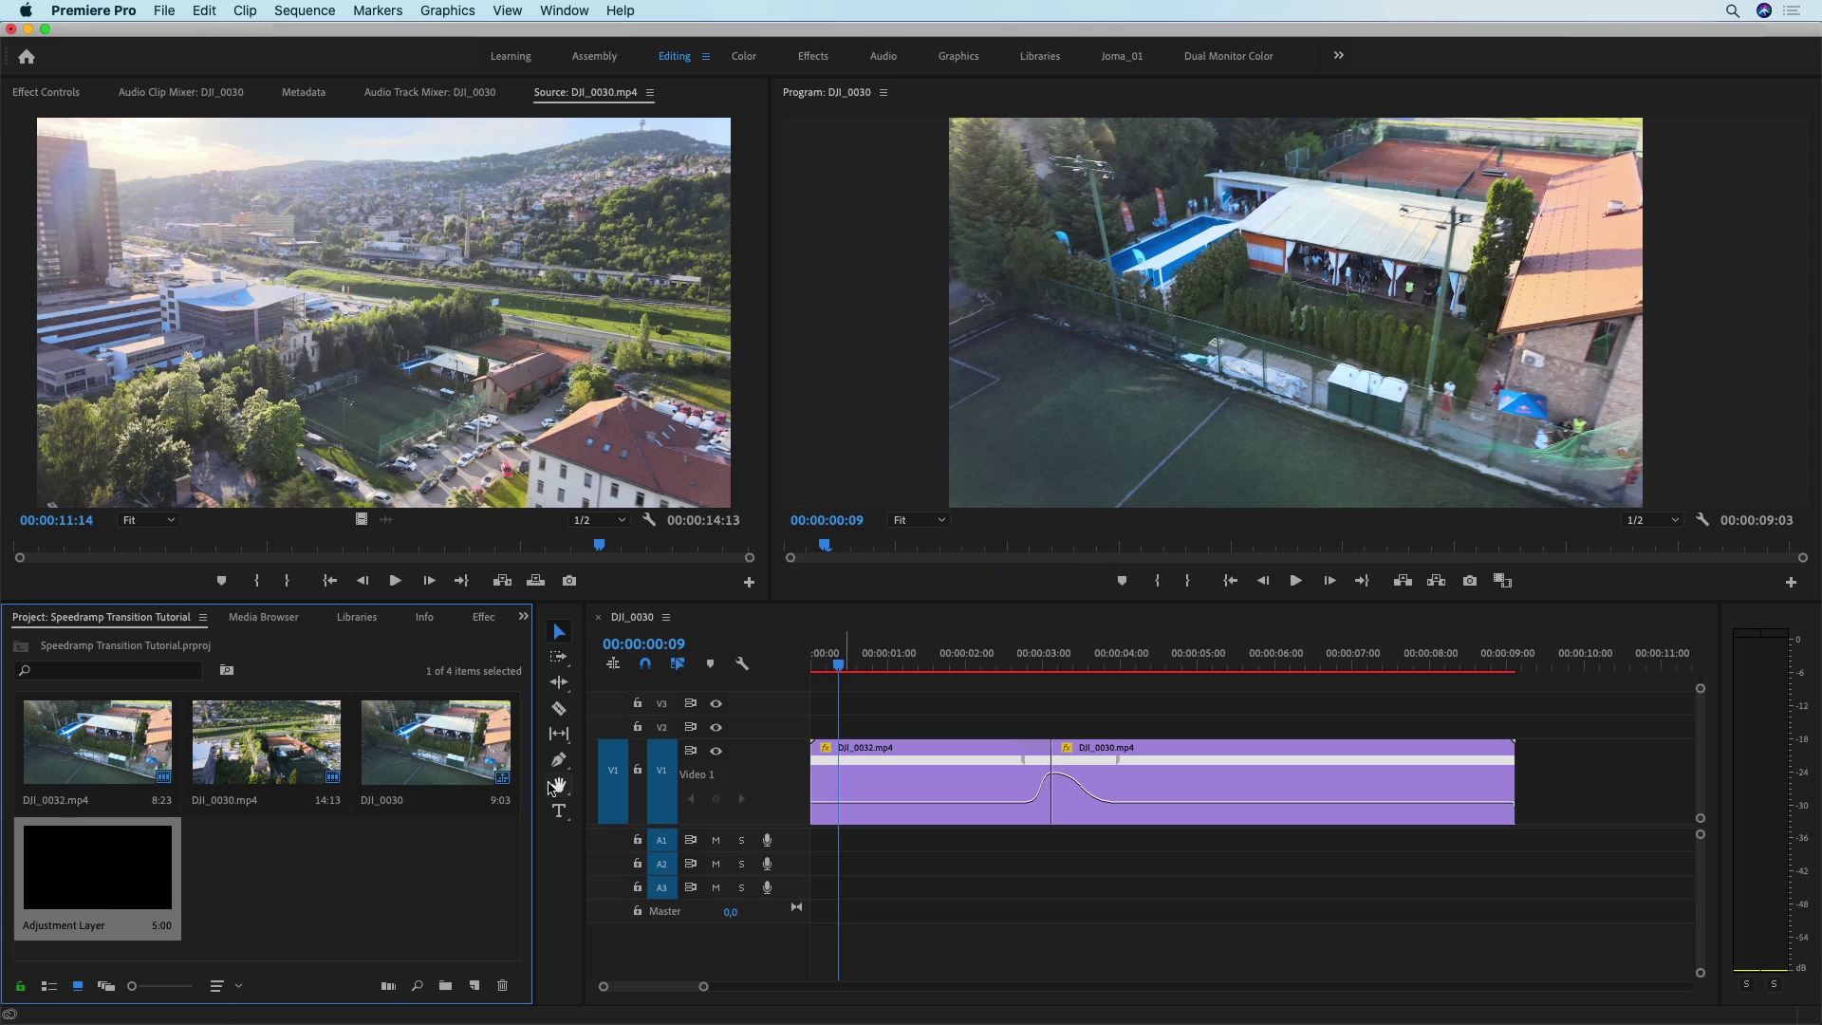
{"action": "left_click_drag", "start_coordinate": [384, 805], "coordinate": [1026, 731]}
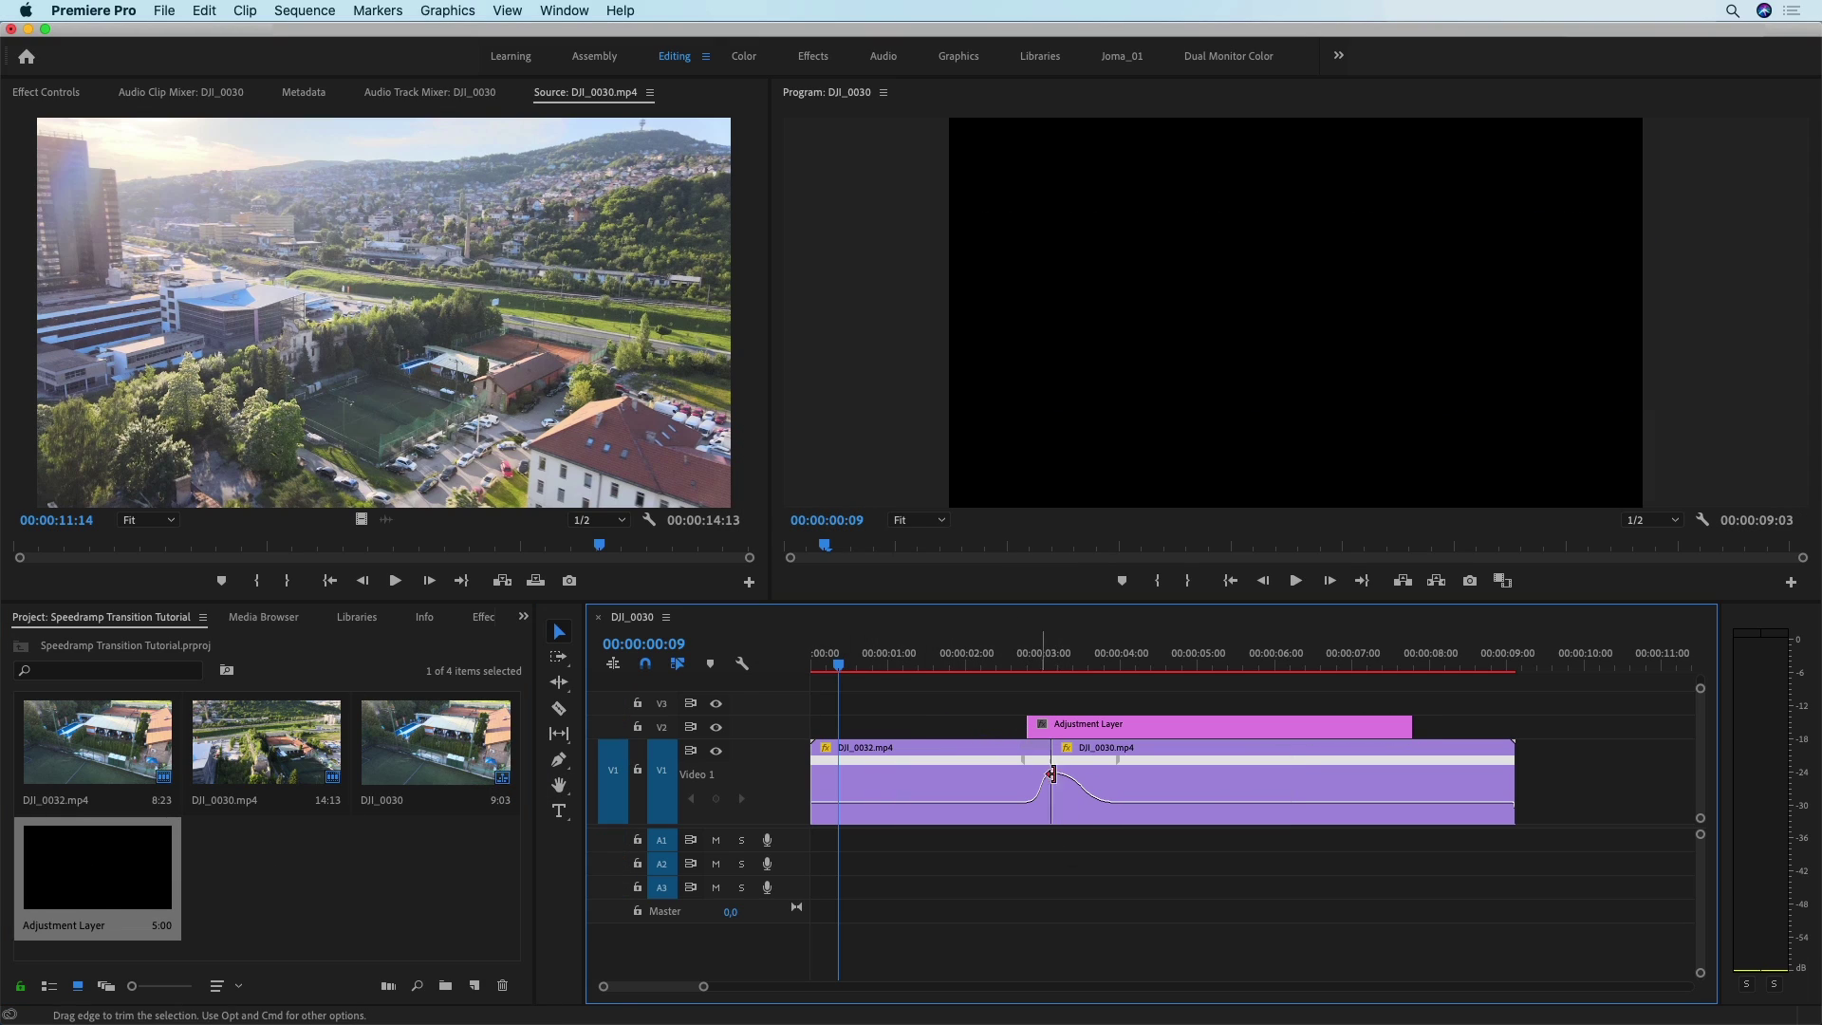
{"action": "left_click_drag", "start_coordinate": [1412, 727], "coordinate": [1091, 802]}
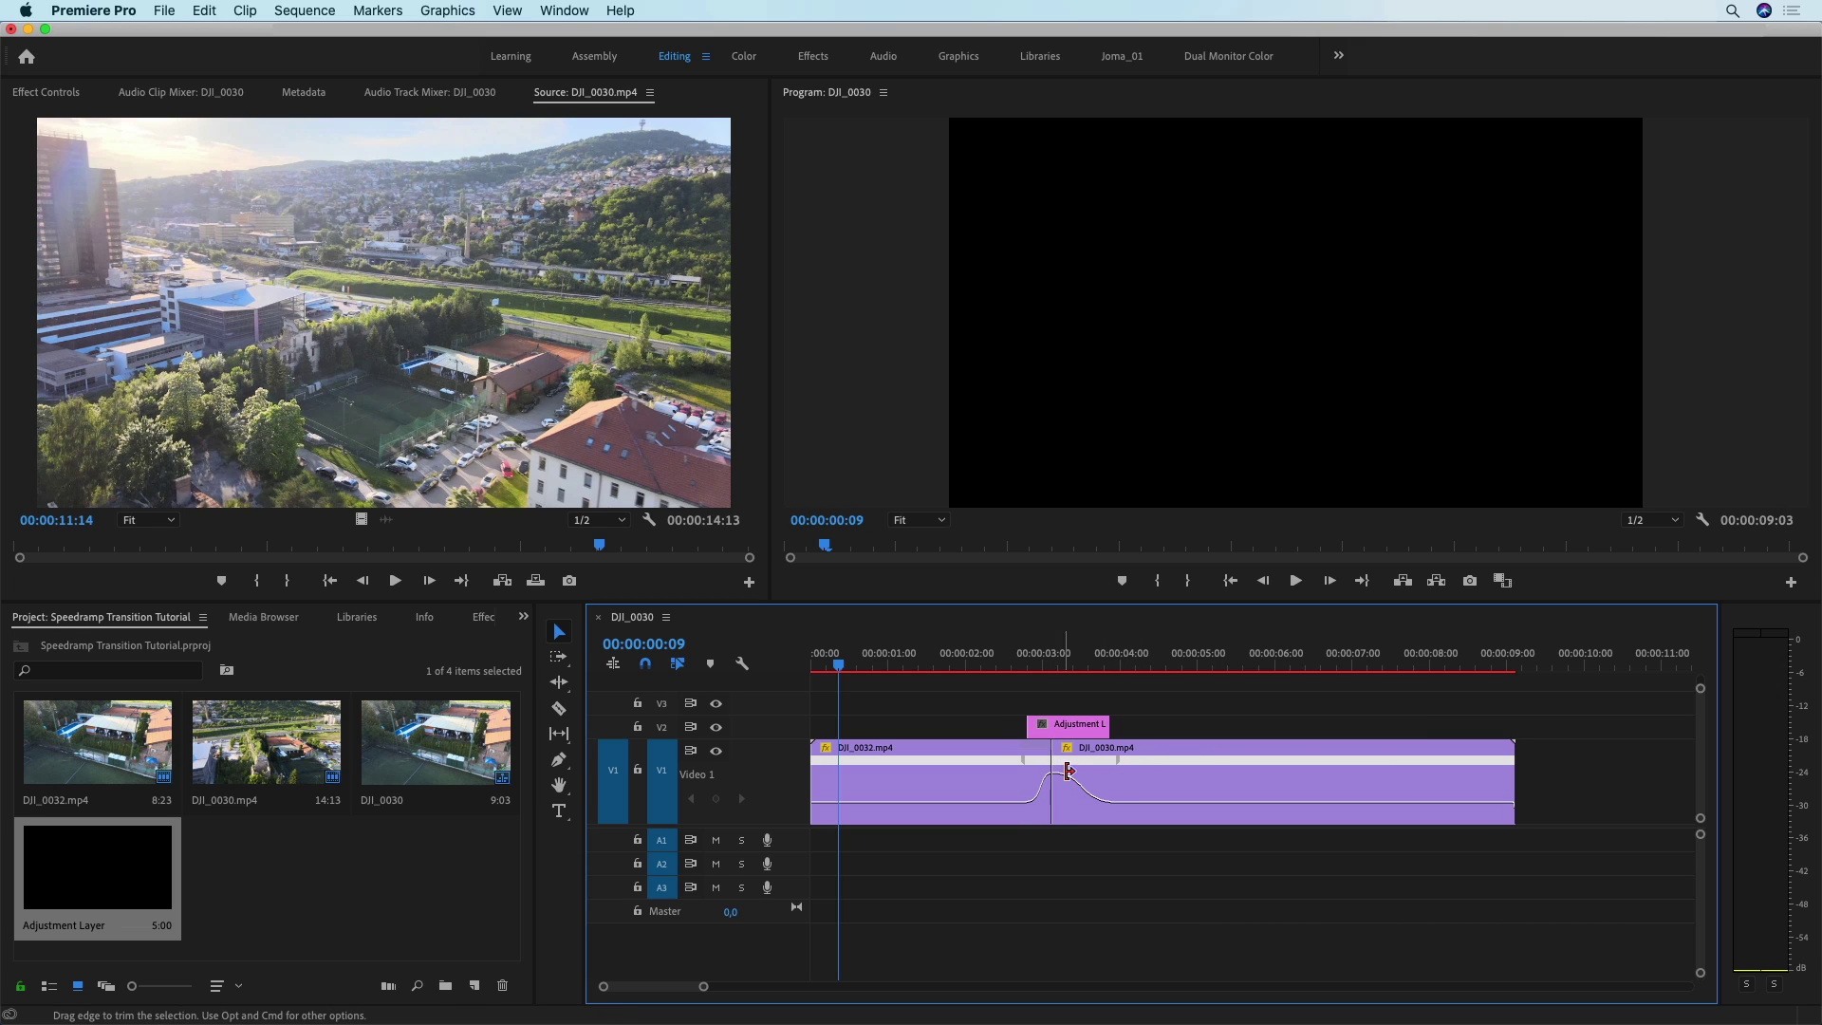
- Search the effects for 'dir' and apply Directional Blur to the adjustment layer
{"action": "left_click", "coordinate": [488, 621]}
{"action": "left_click", "coordinate": [133, 647]}
{"action": "type", "text": "dirce"}
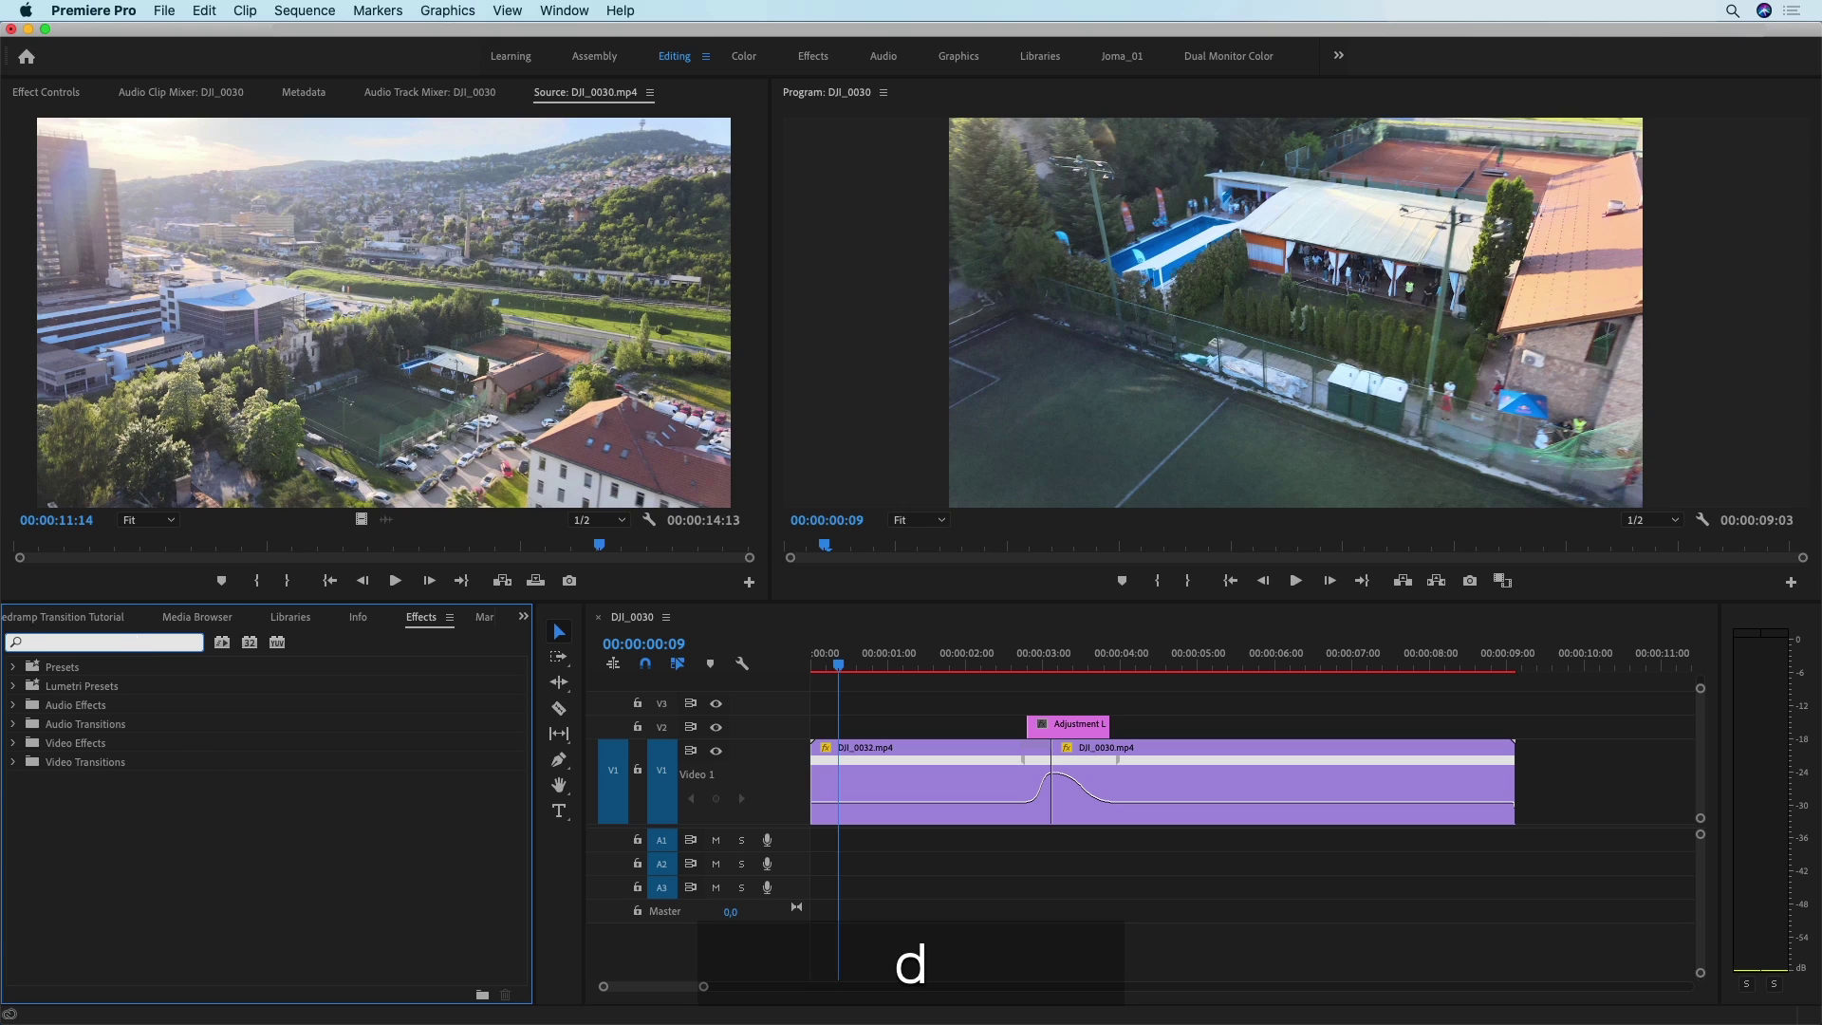
{"action": "key", "text": "BackSpace"}
{"action": "key", "text": "BackSpace"}
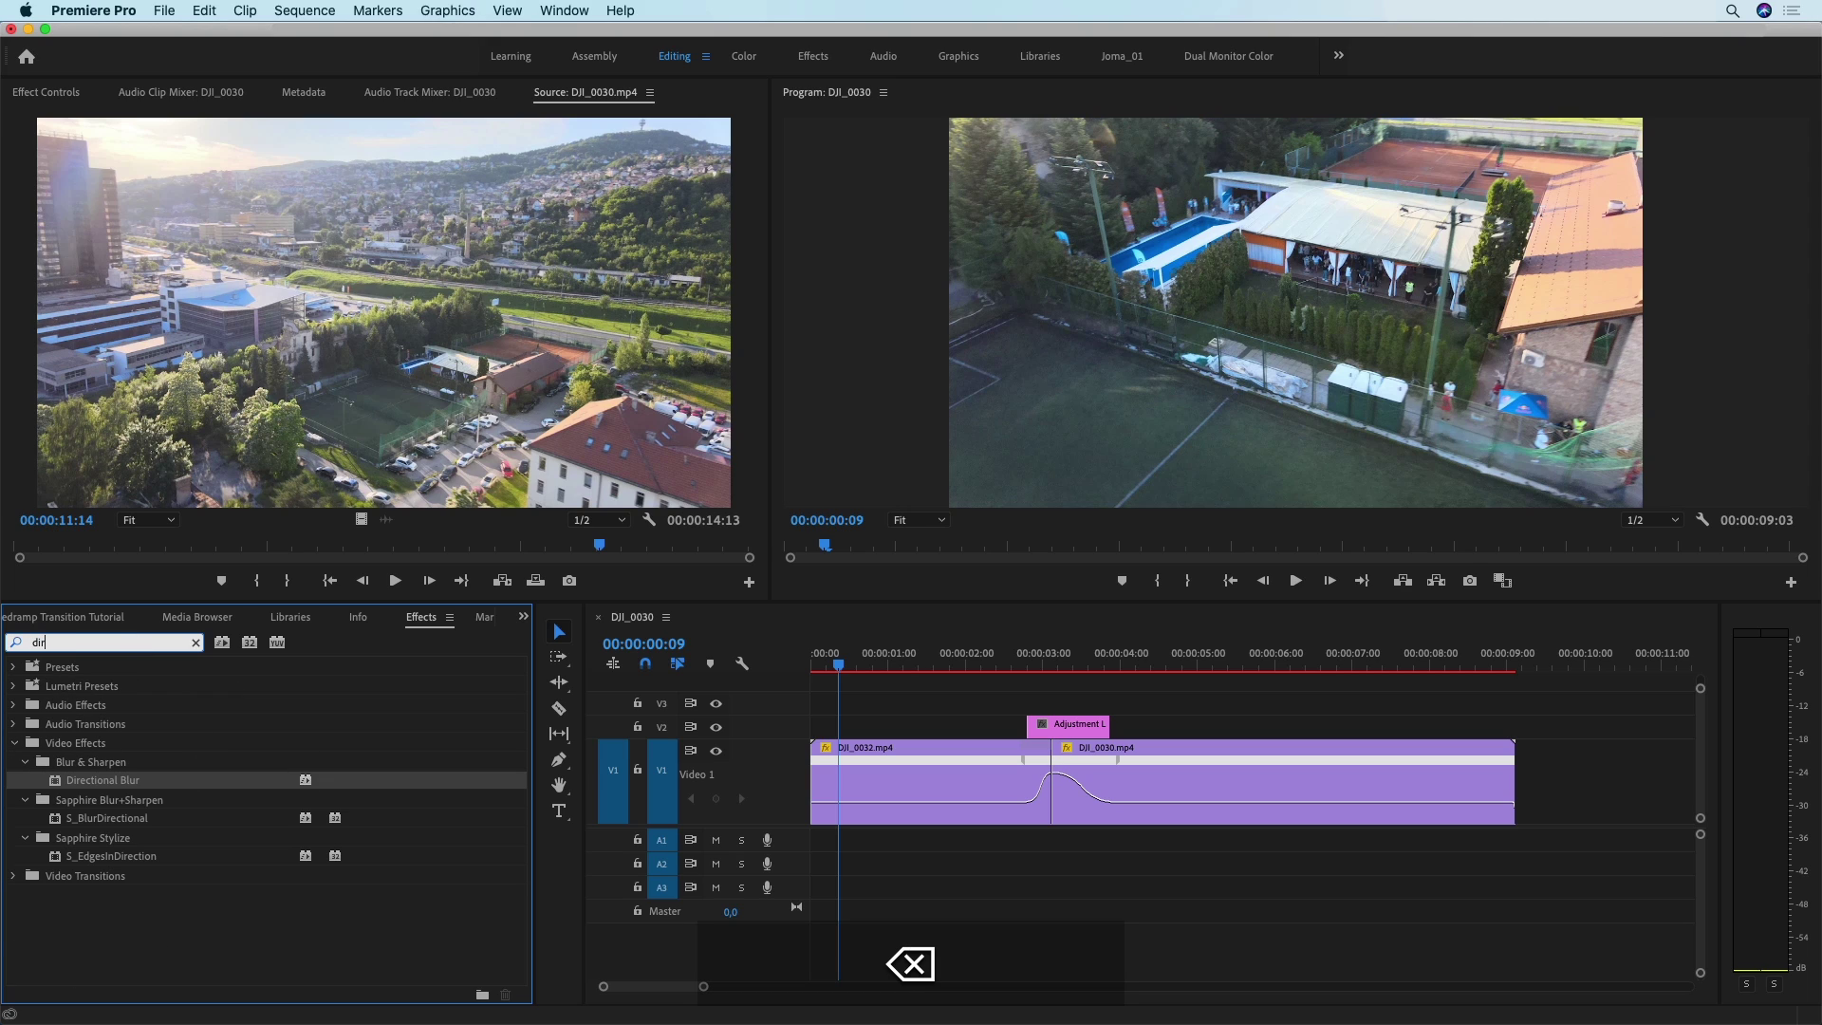
{"action": "left_click_drag", "start_coordinate": [94, 780], "coordinate": [1076, 733]}
- Clear the effects search and show the adjustment layer's settings in Effect Controls
{"action": "left_click", "coordinate": [195, 644]}
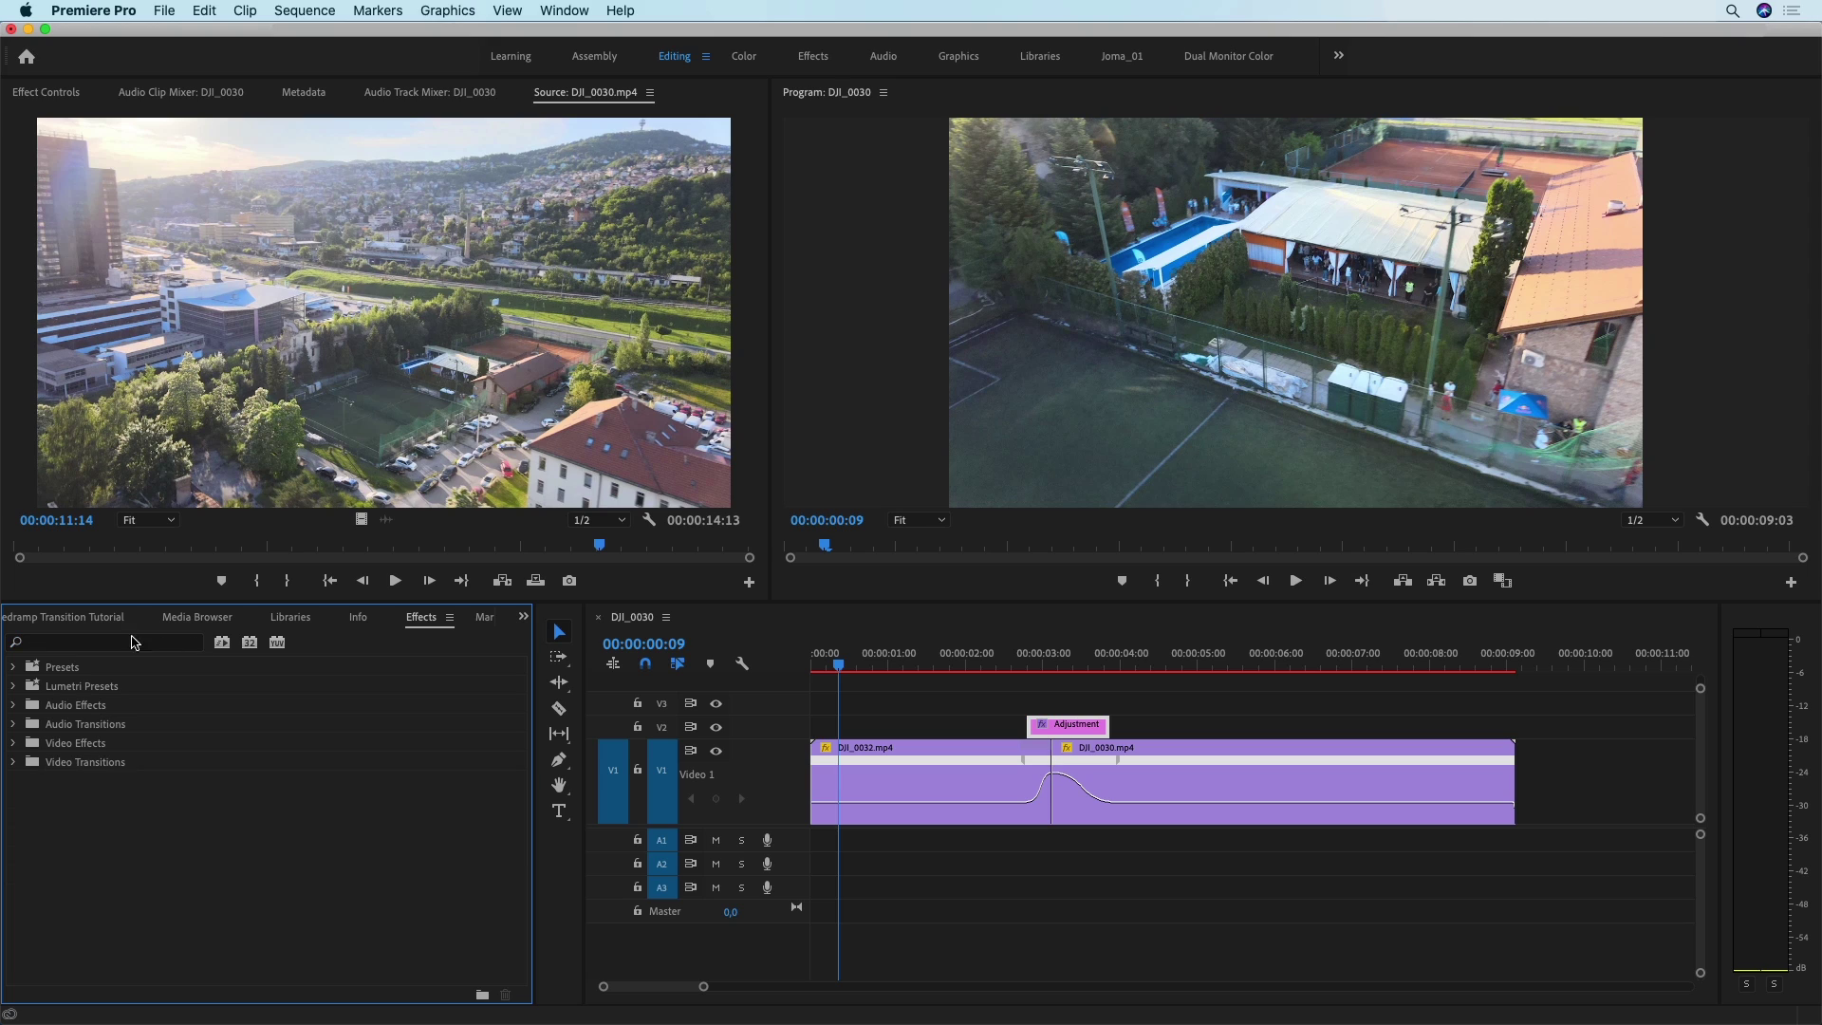
{"action": "left_click", "coordinate": [69, 617]}
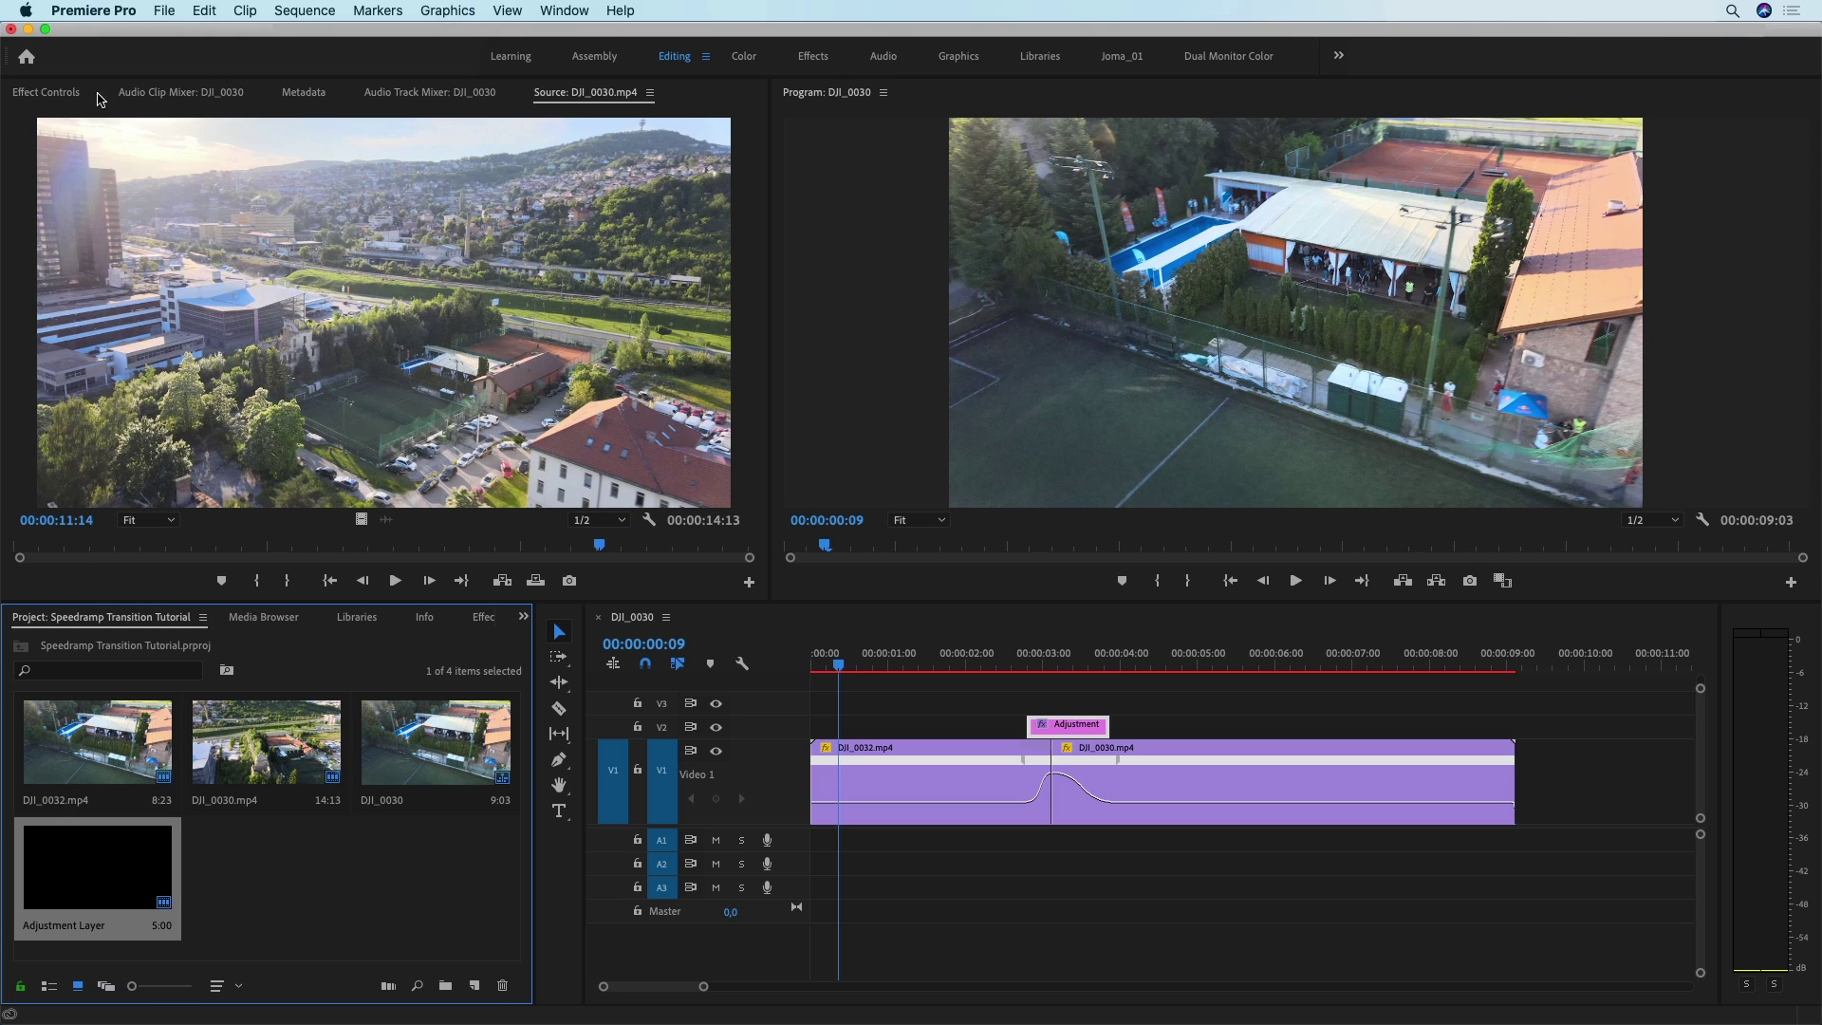
{"action": "left_click", "coordinate": [47, 94]}
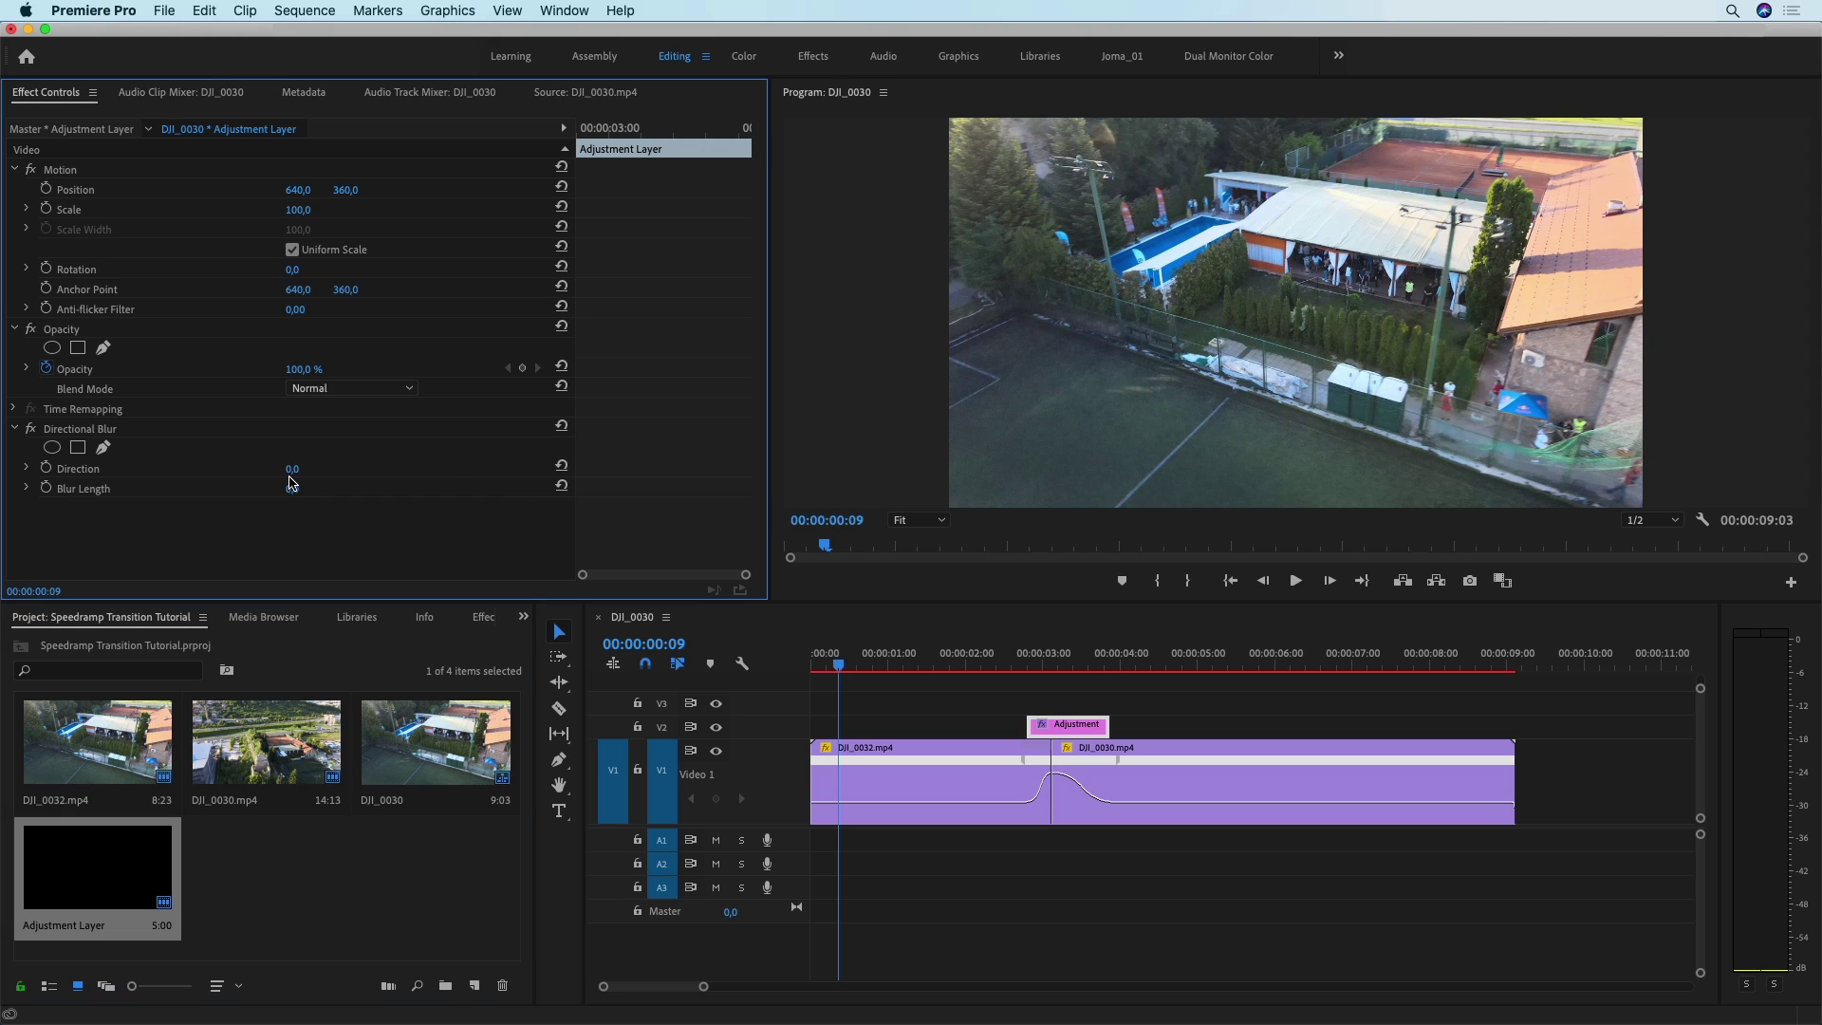
- With the playhead near the cut, set the Directional Blur Direction to 115°
{"action": "left_click", "coordinate": [1051, 662]}
{"action": "key", "text": "="}
{"action": "key", "text": "="}
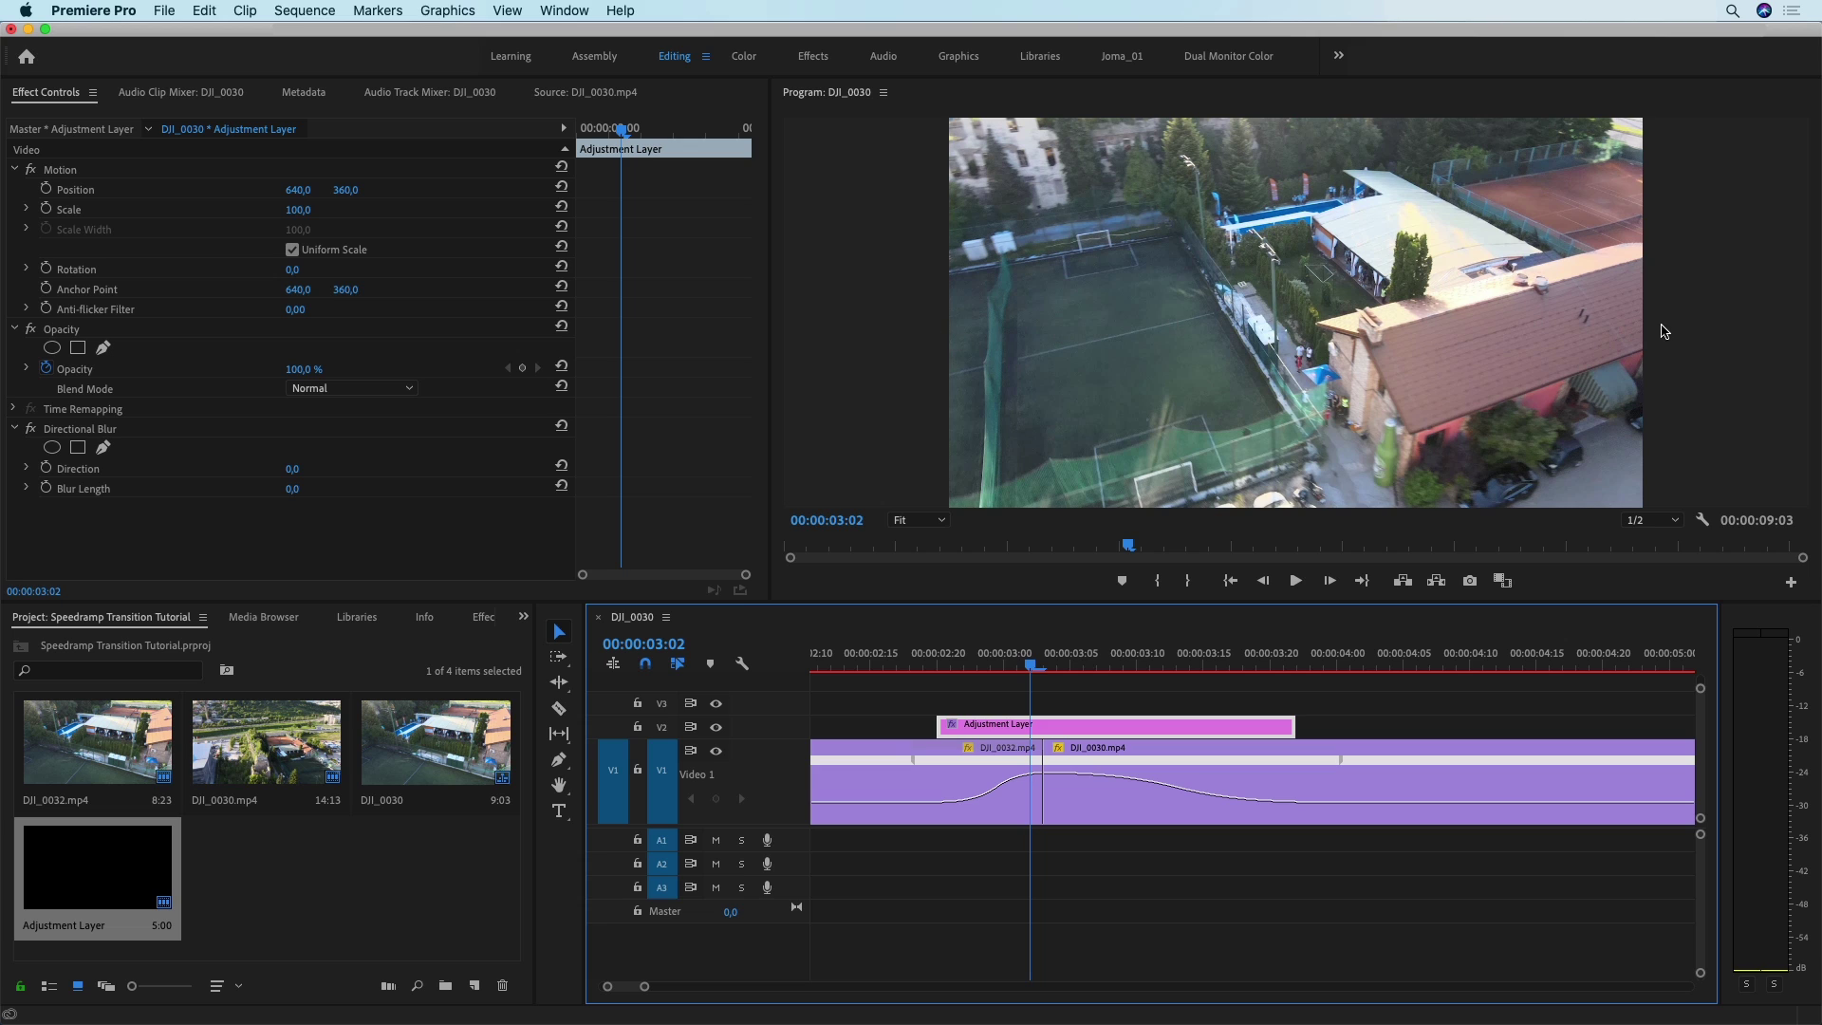
{"action": "left_click_drag", "start_coordinate": [963, 660], "coordinate": [1107, 648]}
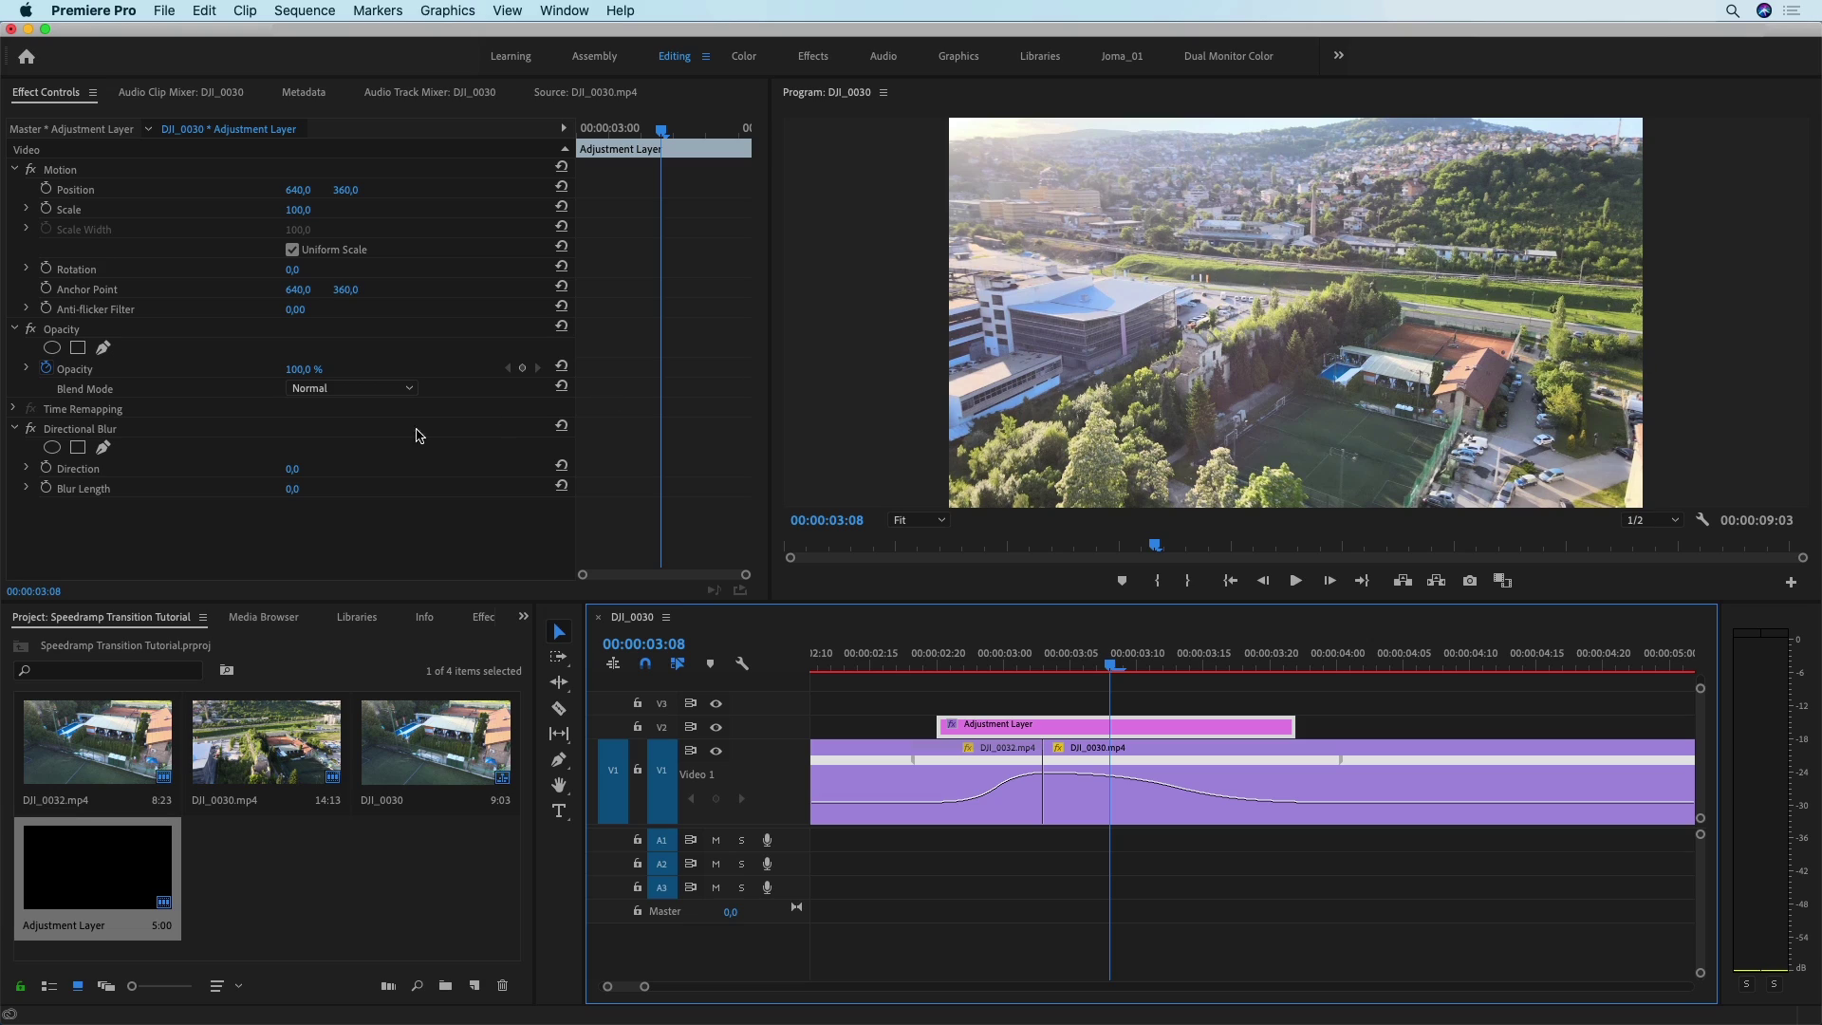
{"action": "left_click", "coordinate": [294, 470]}
{"action": "type", "text": "115"}
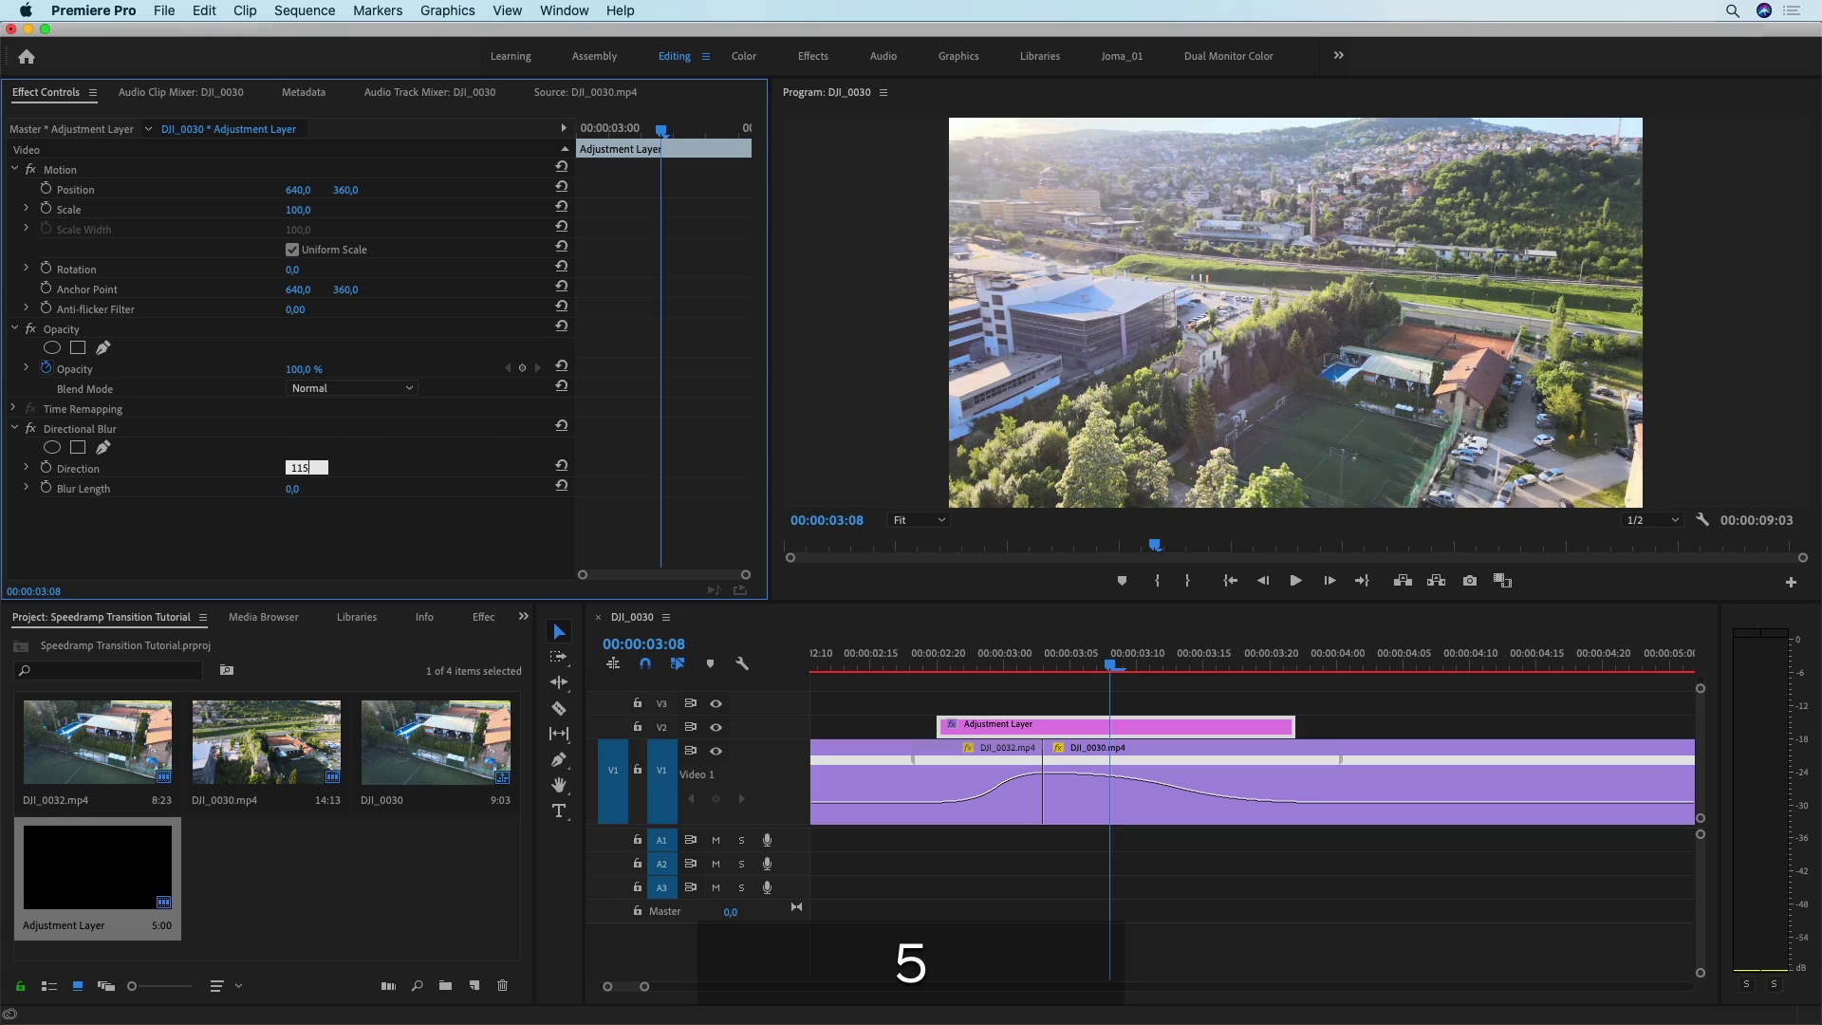
{"action": "left_click", "coordinate": [383, 484]}
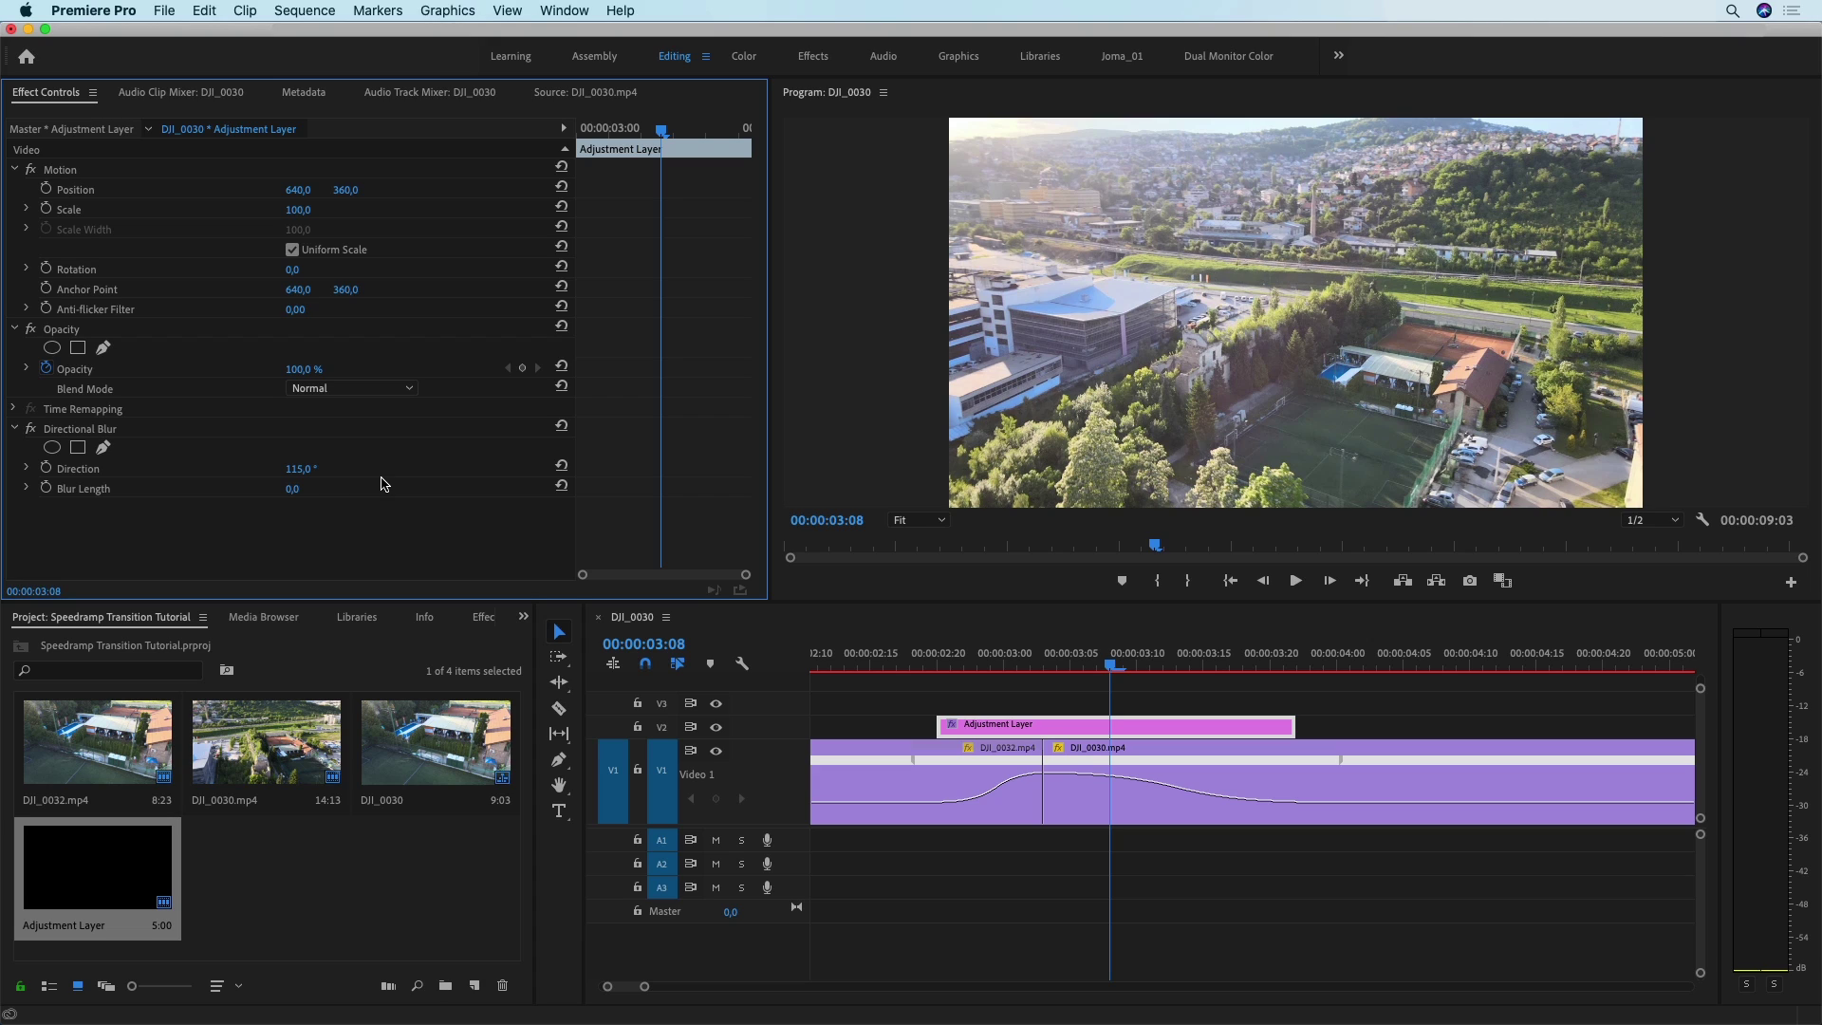
{"action": "left_click", "coordinate": [951, 656]}
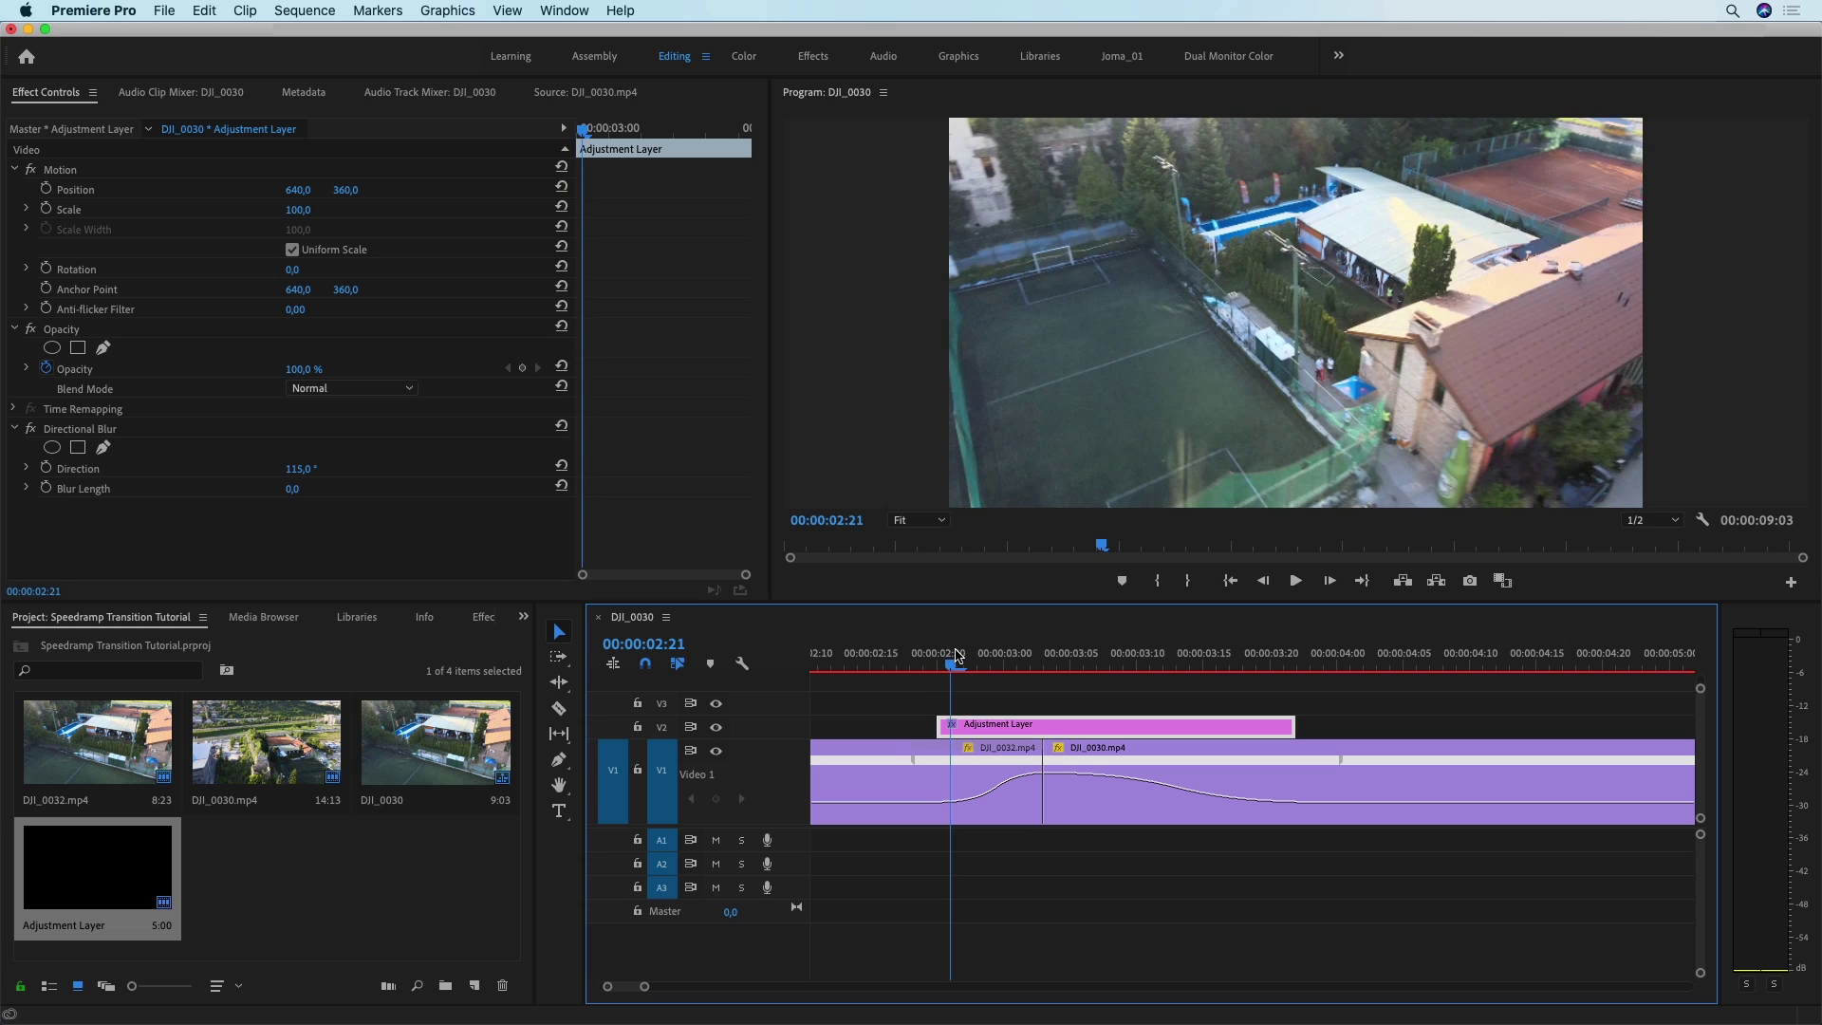
- Keyframe Blur Length at 0 at 00:00:02:23 and at 5 at 00:00:03:03
{"action": "left_click_drag", "start_coordinate": [956, 655], "coordinate": [978, 657]}
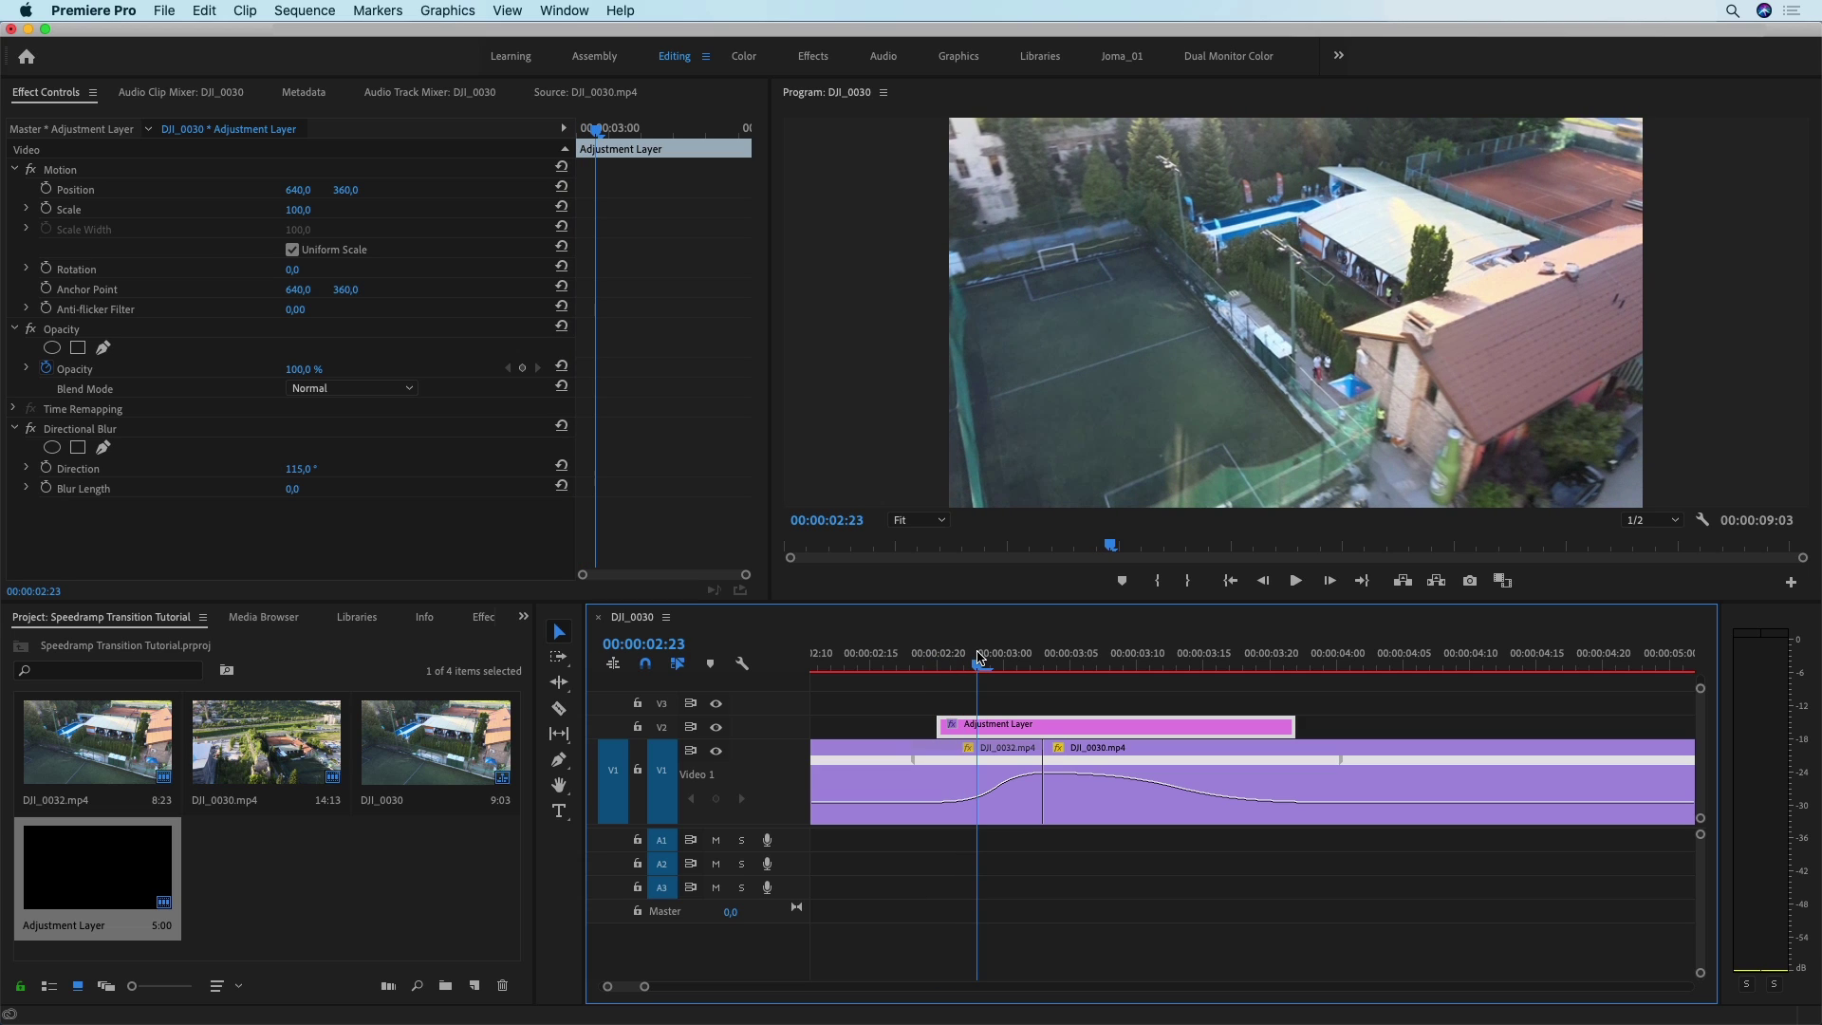
{"action": "left_click", "coordinate": [45, 487]}
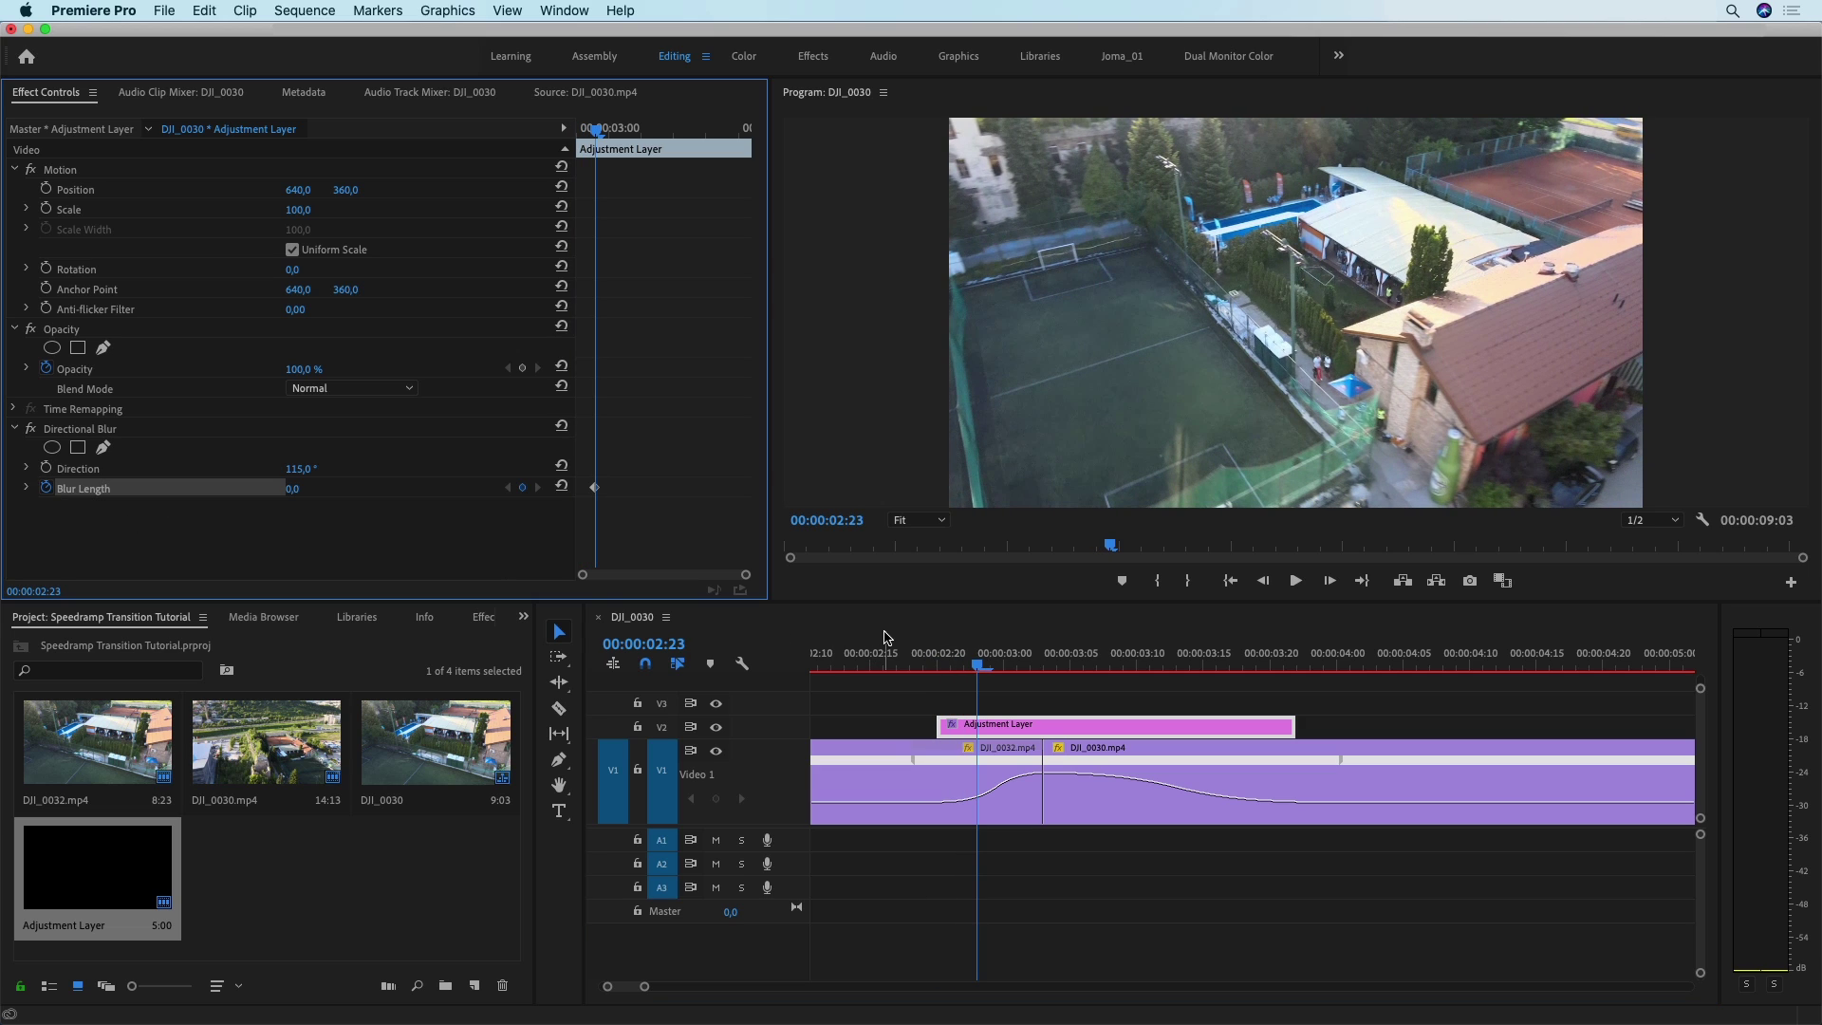
{"action": "left_click_drag", "start_coordinate": [1009, 656], "coordinate": [1047, 659]}
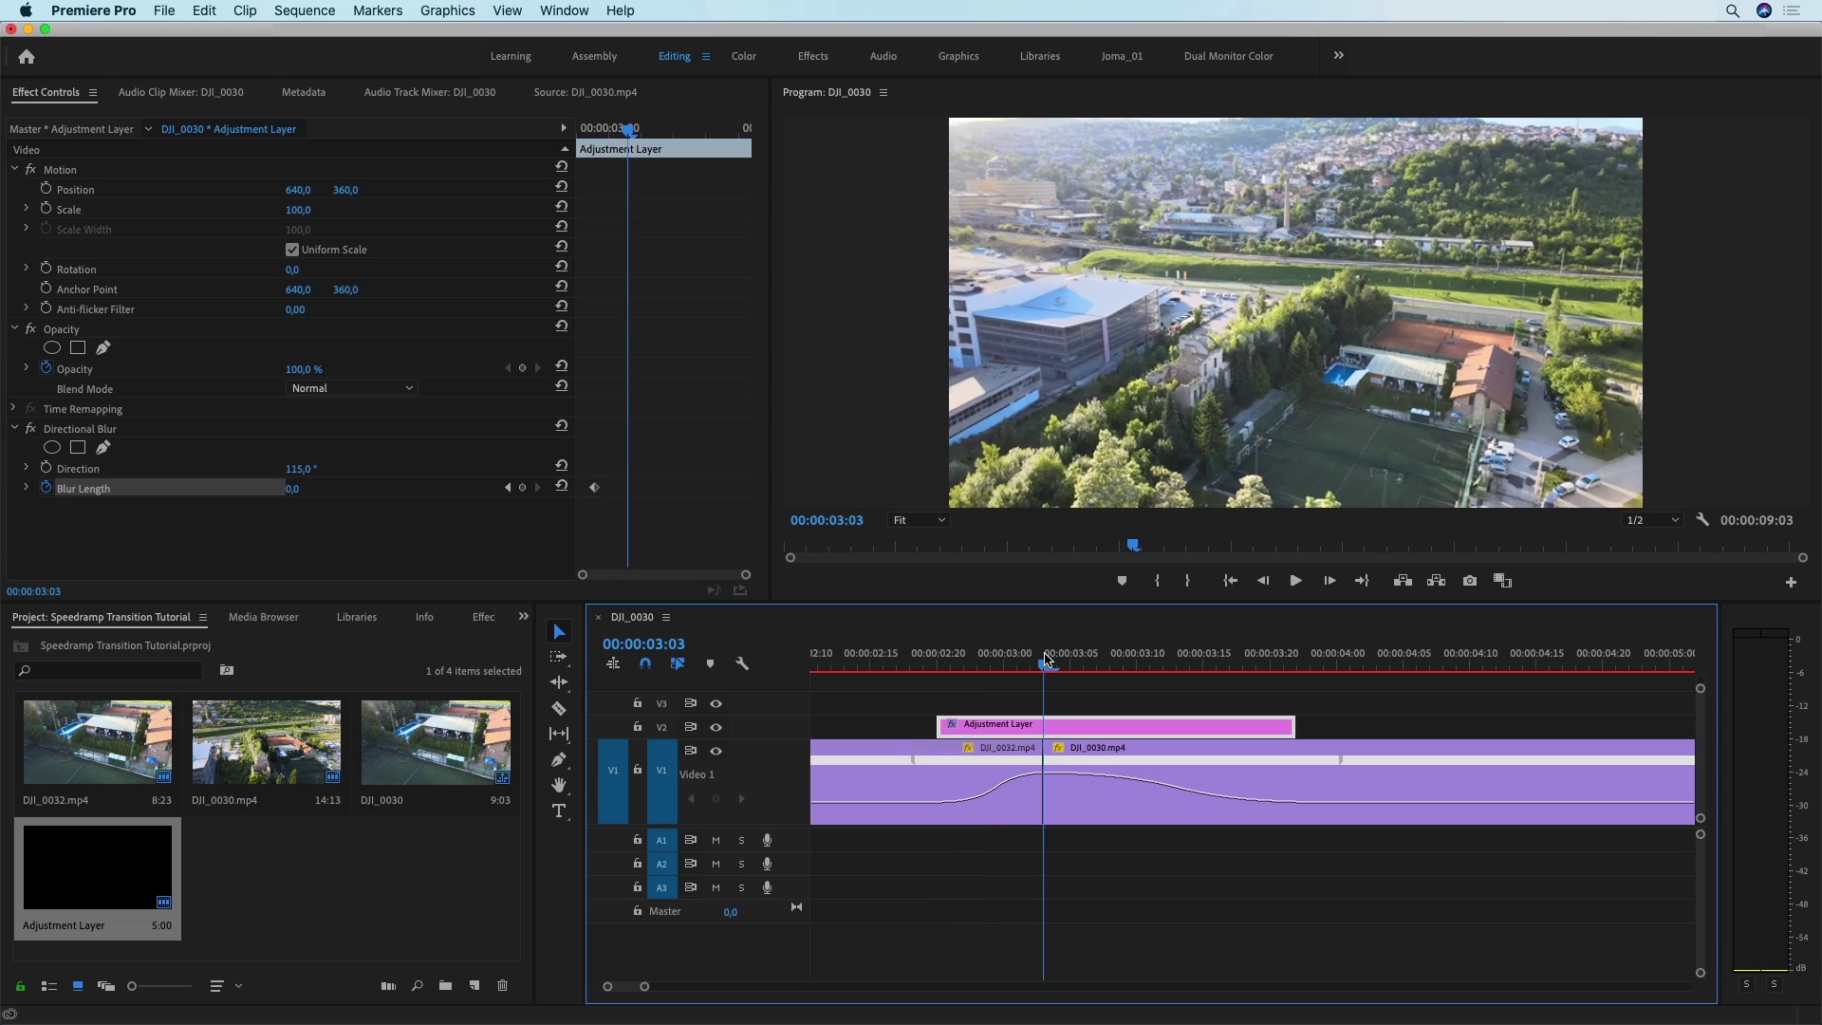
{"action": "left_click", "coordinate": [289, 488]}
{"action": "type", "text": "5"}
{"action": "key", "text": "Return"}
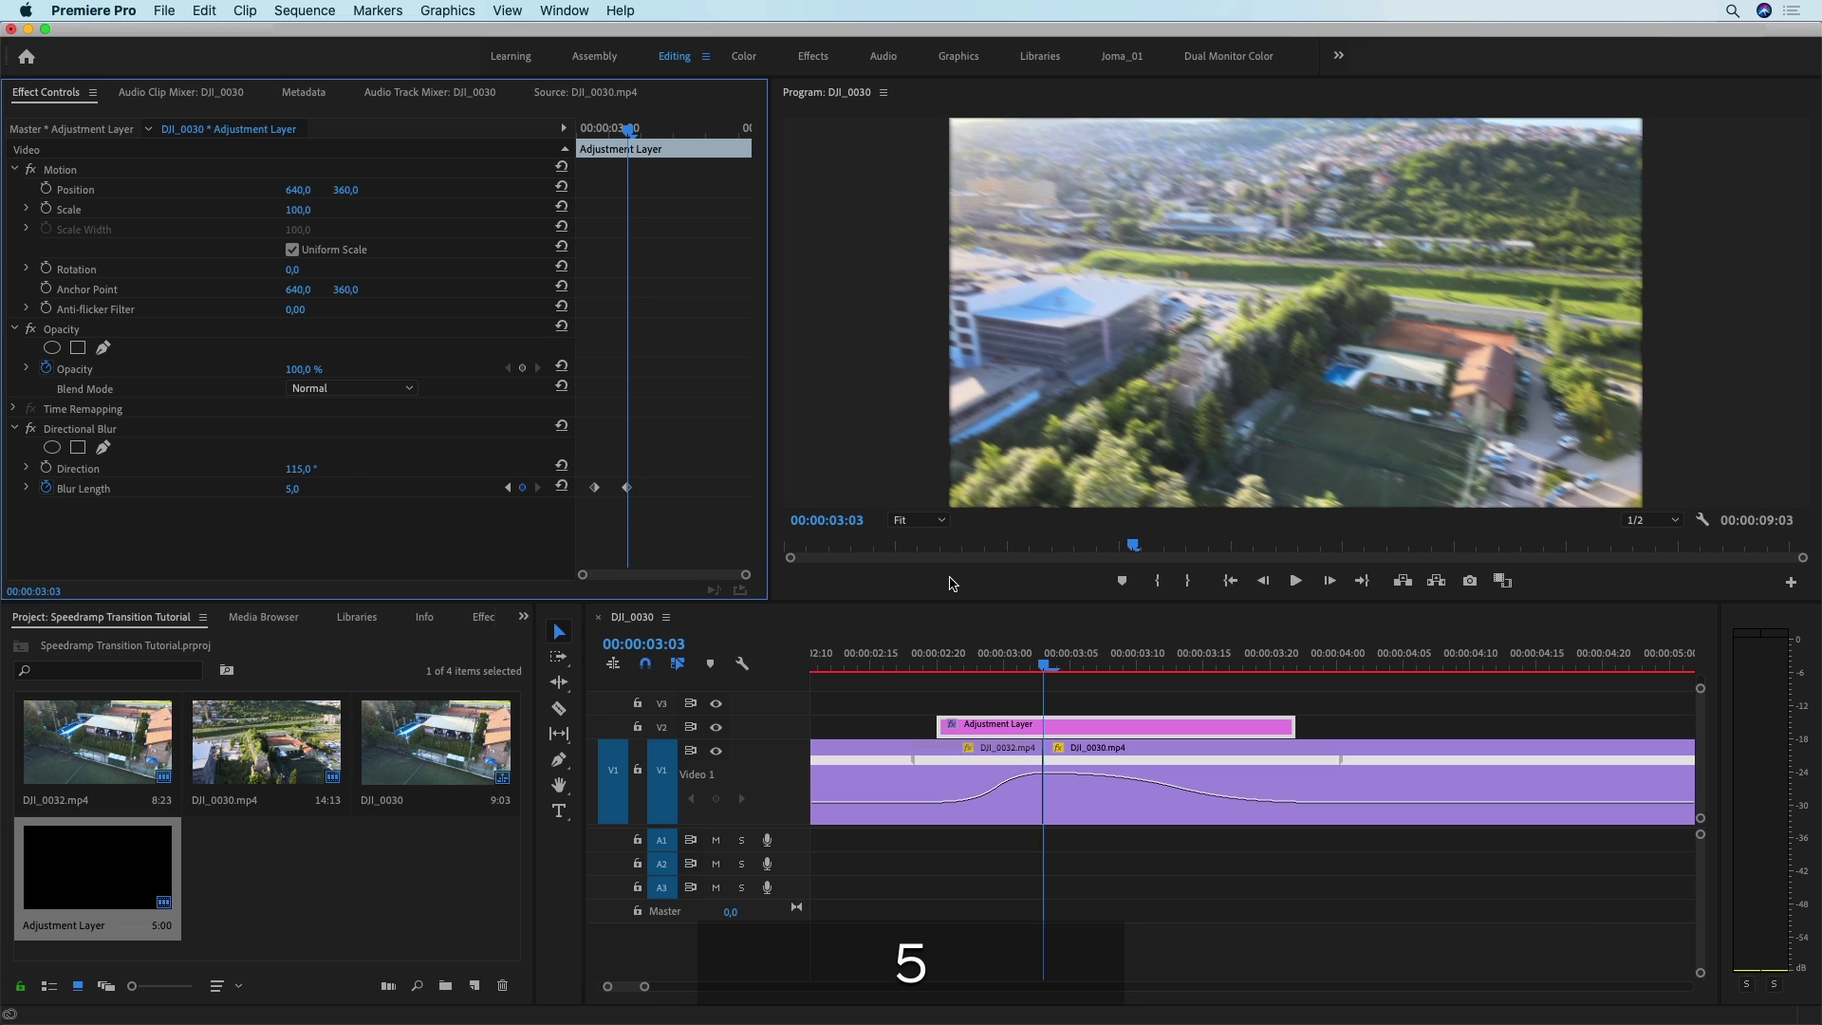
- Add a closing Blur Length keyframe of 0 after the cut, around 00:00:03:15
{"action": "left_click_drag", "start_coordinate": [1045, 664], "coordinate": [1207, 671]}
{"action": "left_click", "coordinate": [308, 504]}
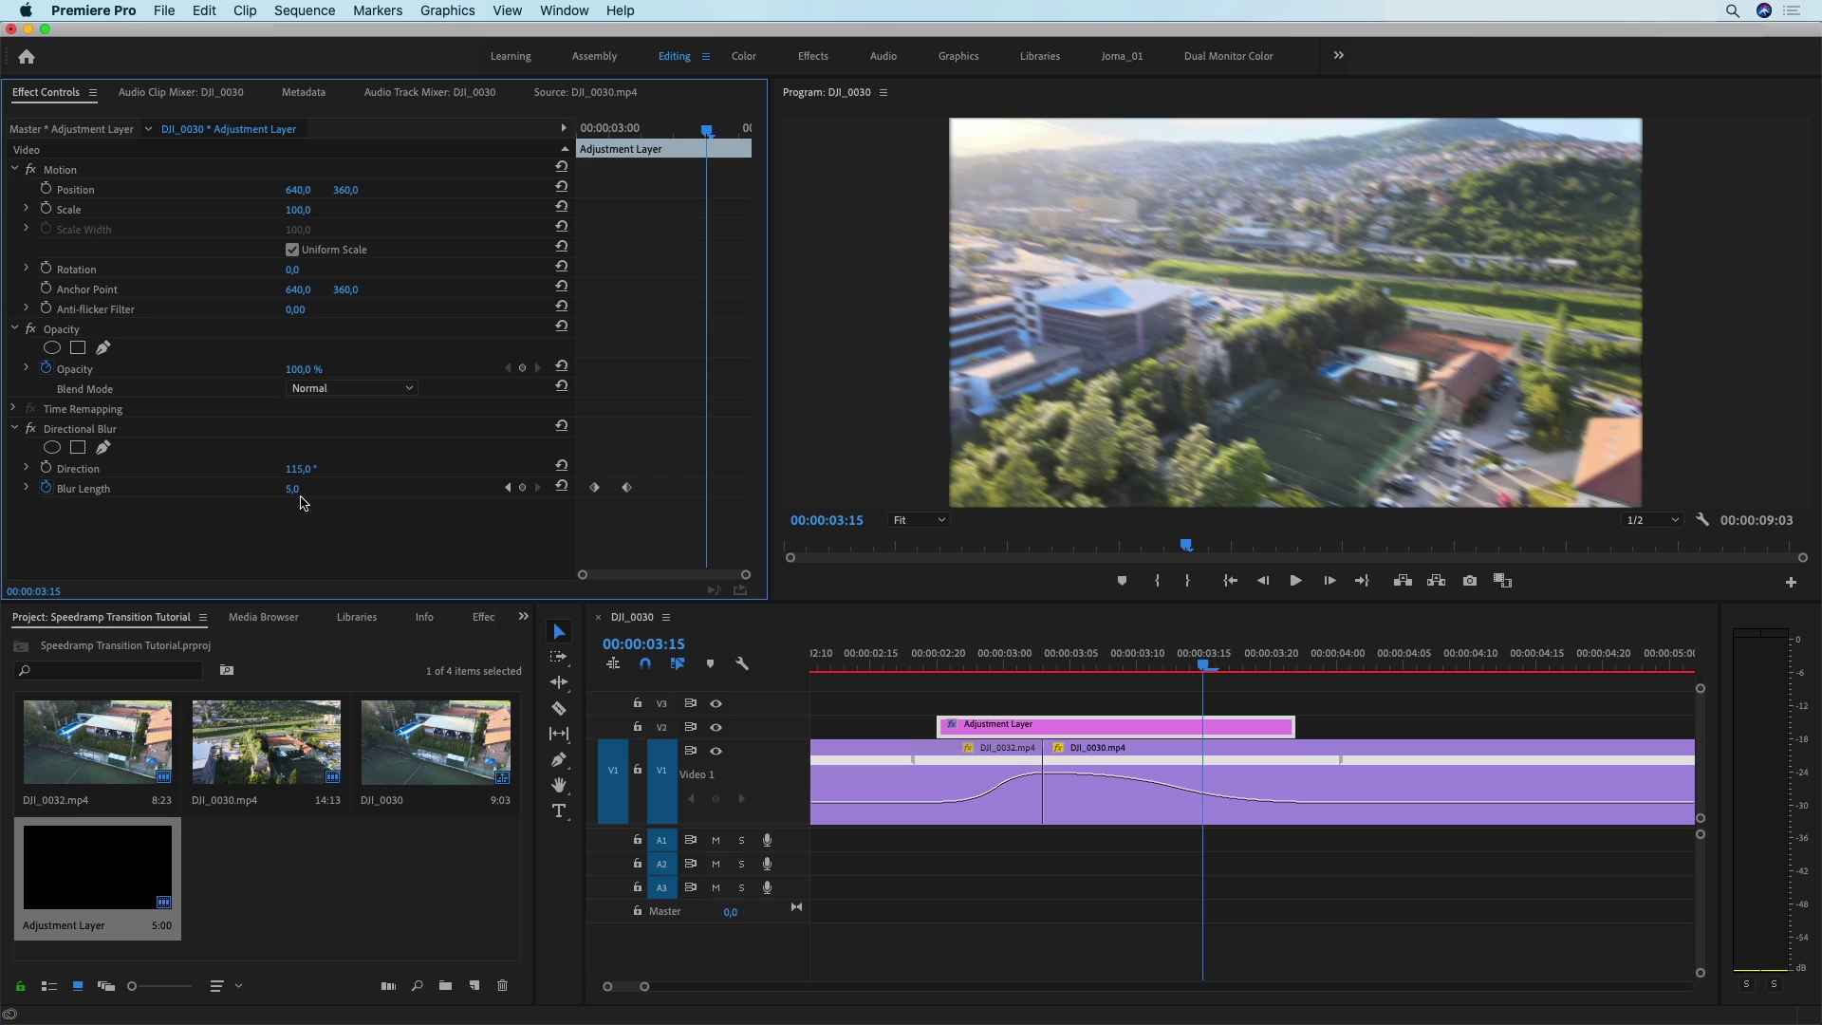
{"action": "left_click", "coordinate": [293, 492]}
{"action": "type", "text": "0"}
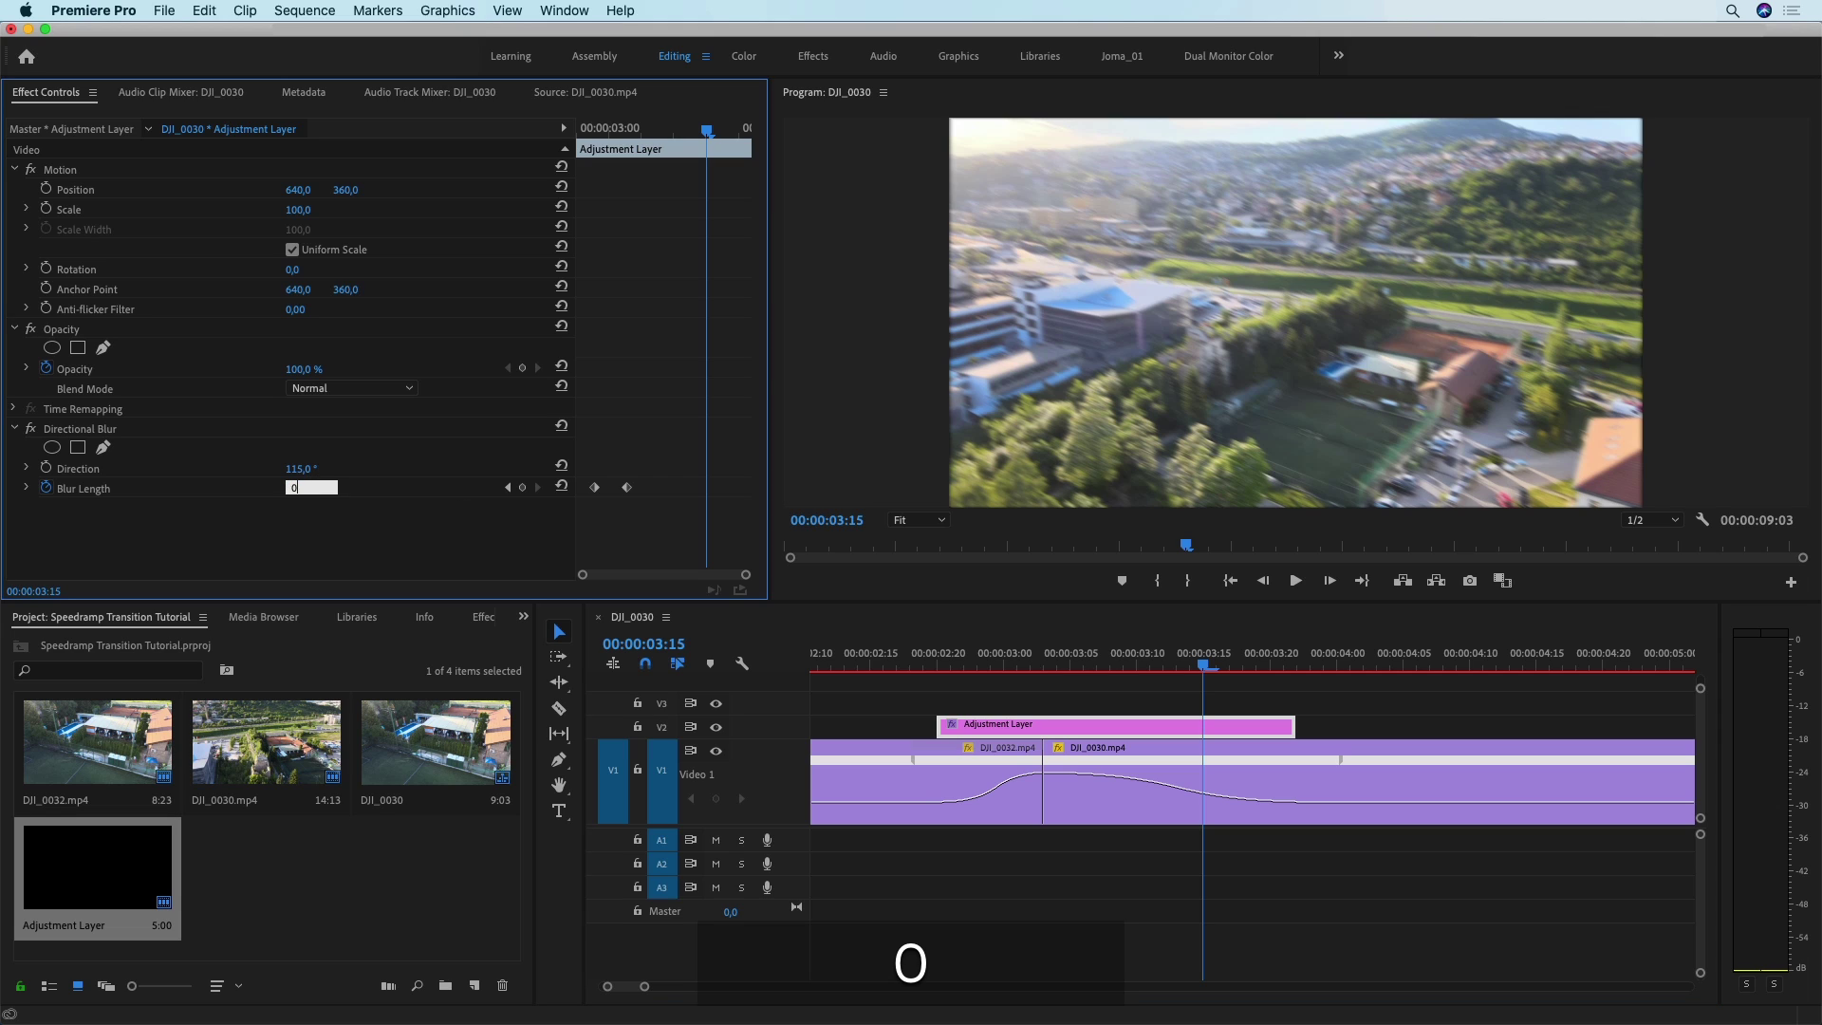
{"action": "left_click", "coordinate": [403, 529]}
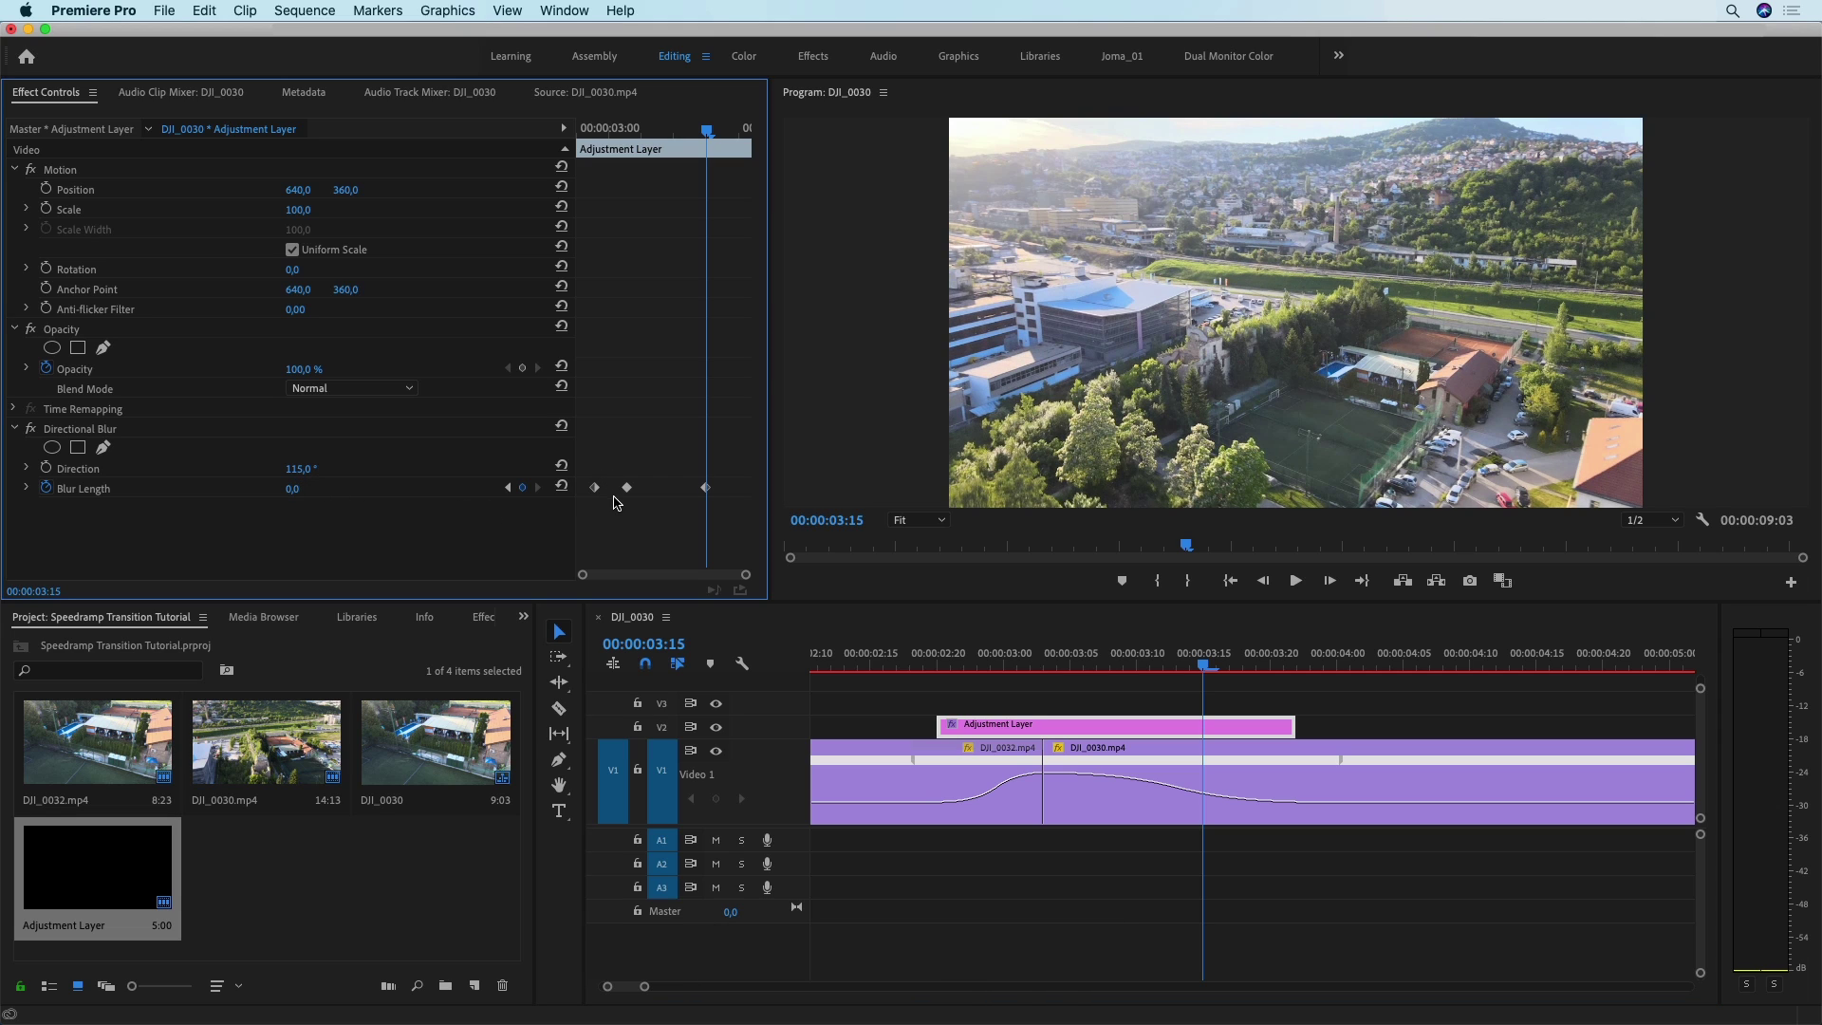
- Play back the blurred transition from just before the cut several times
{"action": "scroll", "coordinate": [833, 645], "scroll_direction": "down", "scroll_amount": 2}
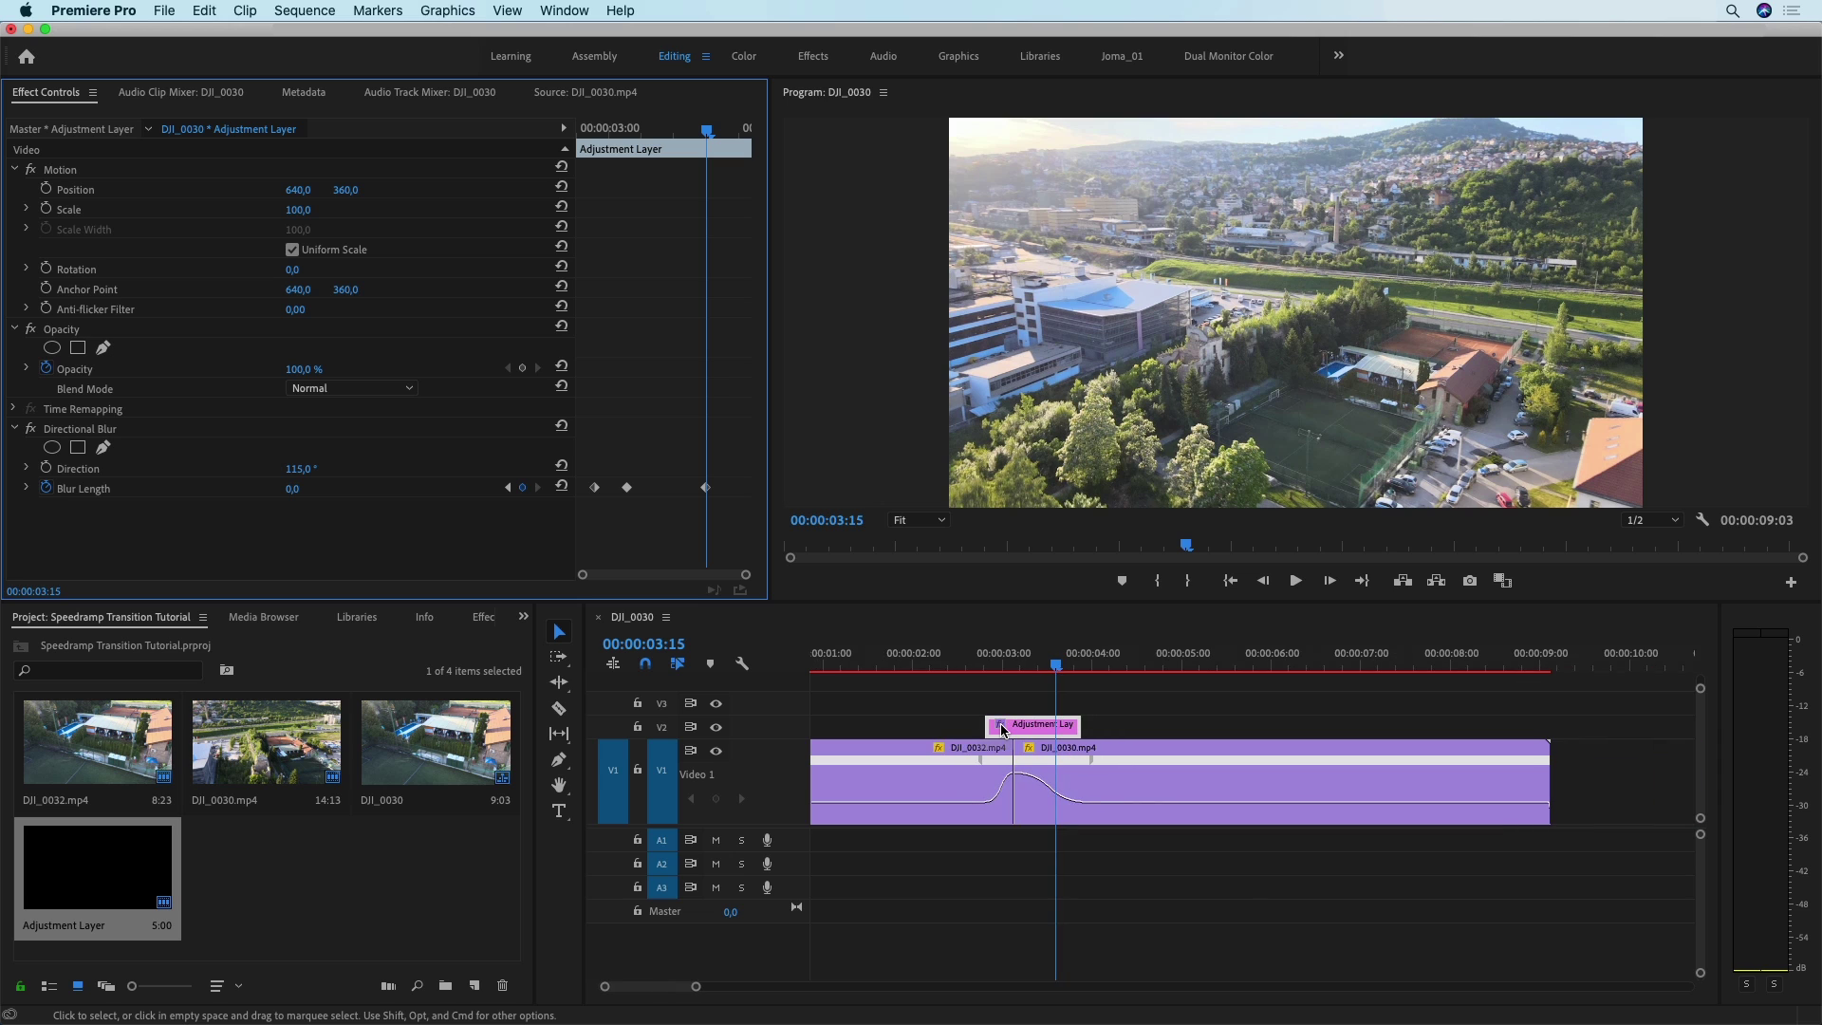
{"action": "left_click", "coordinate": [899, 655]}
{"action": "key", "text": "space"}
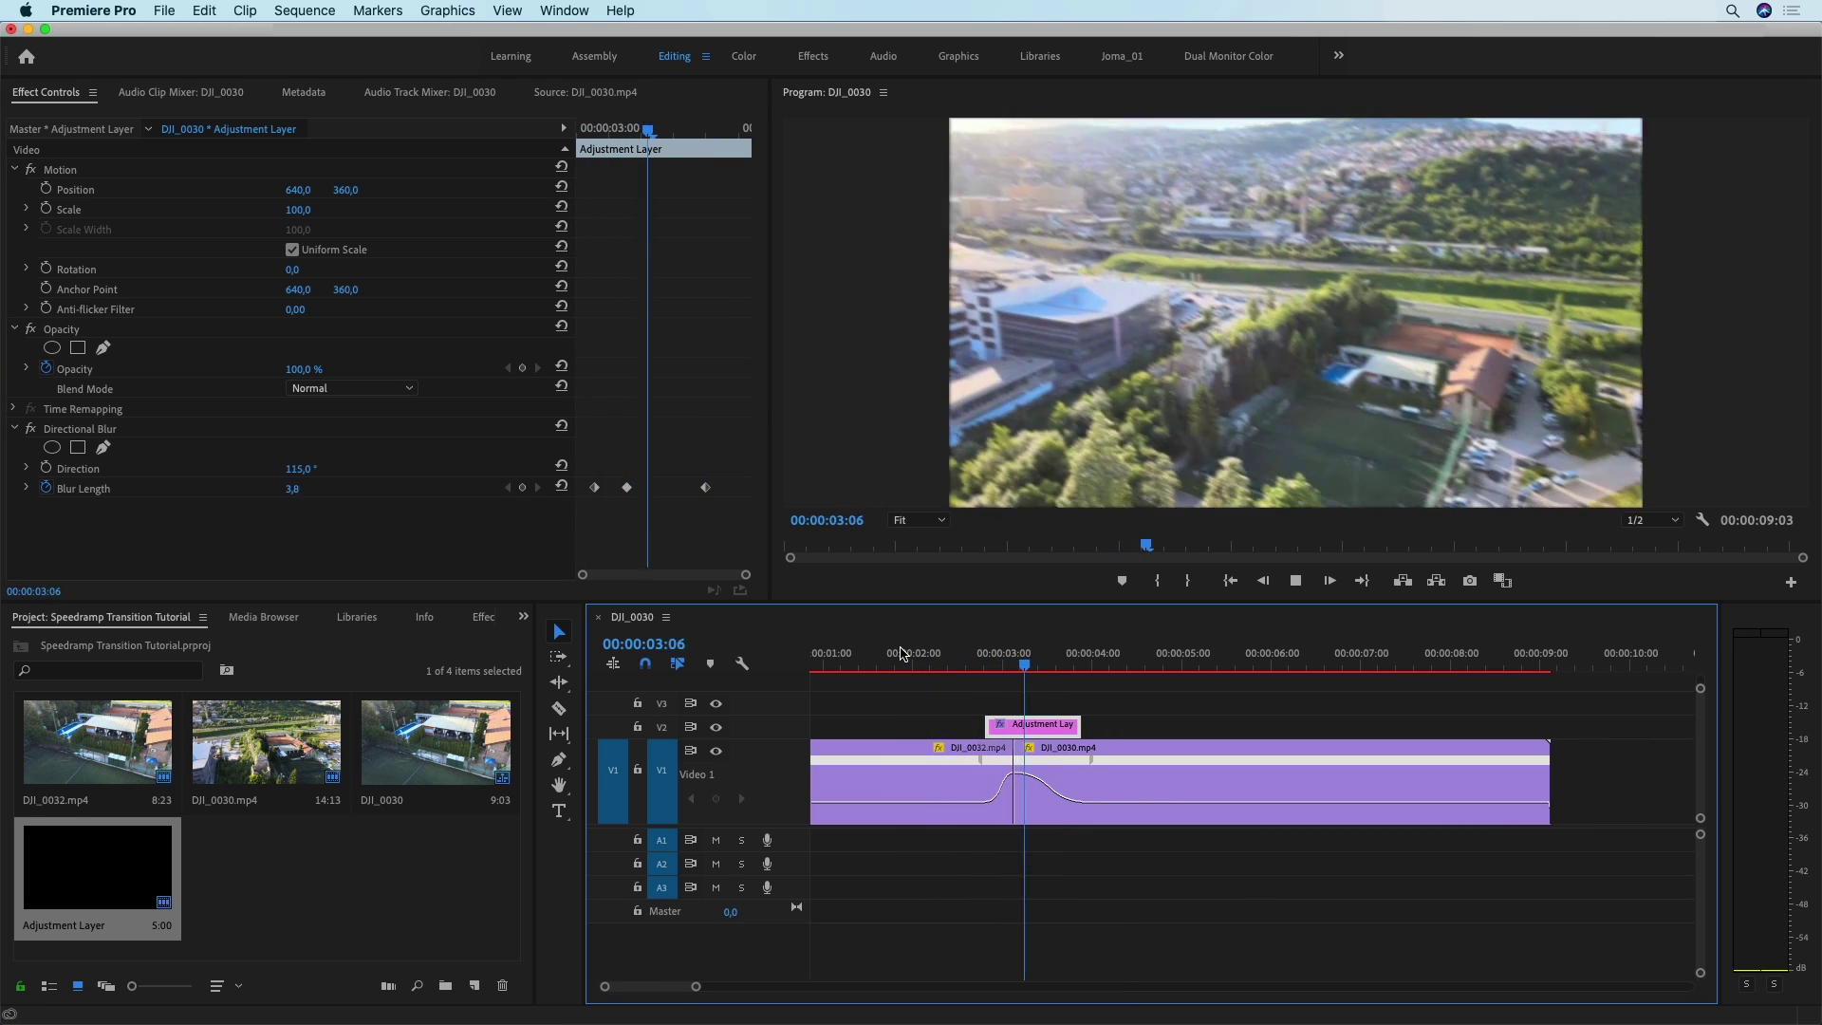
{"action": "left_click", "coordinate": [900, 653]}
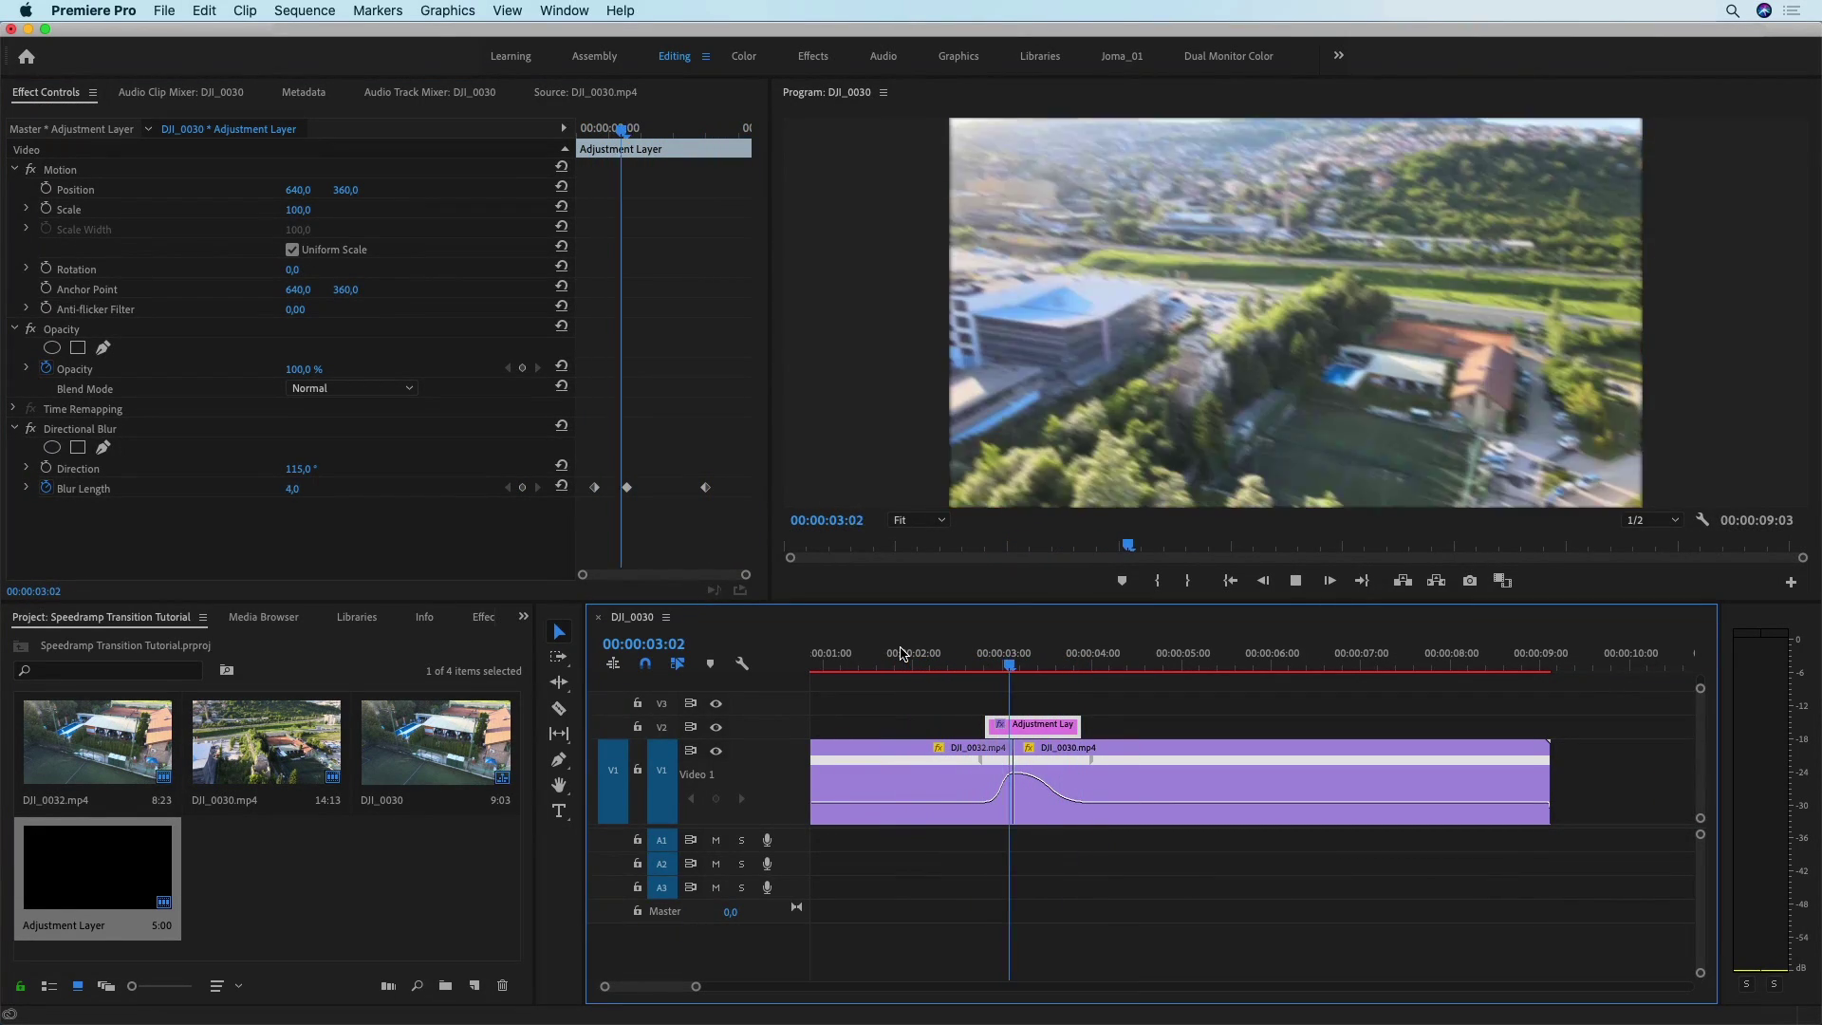
{"action": "left_click", "coordinate": [900, 653]}
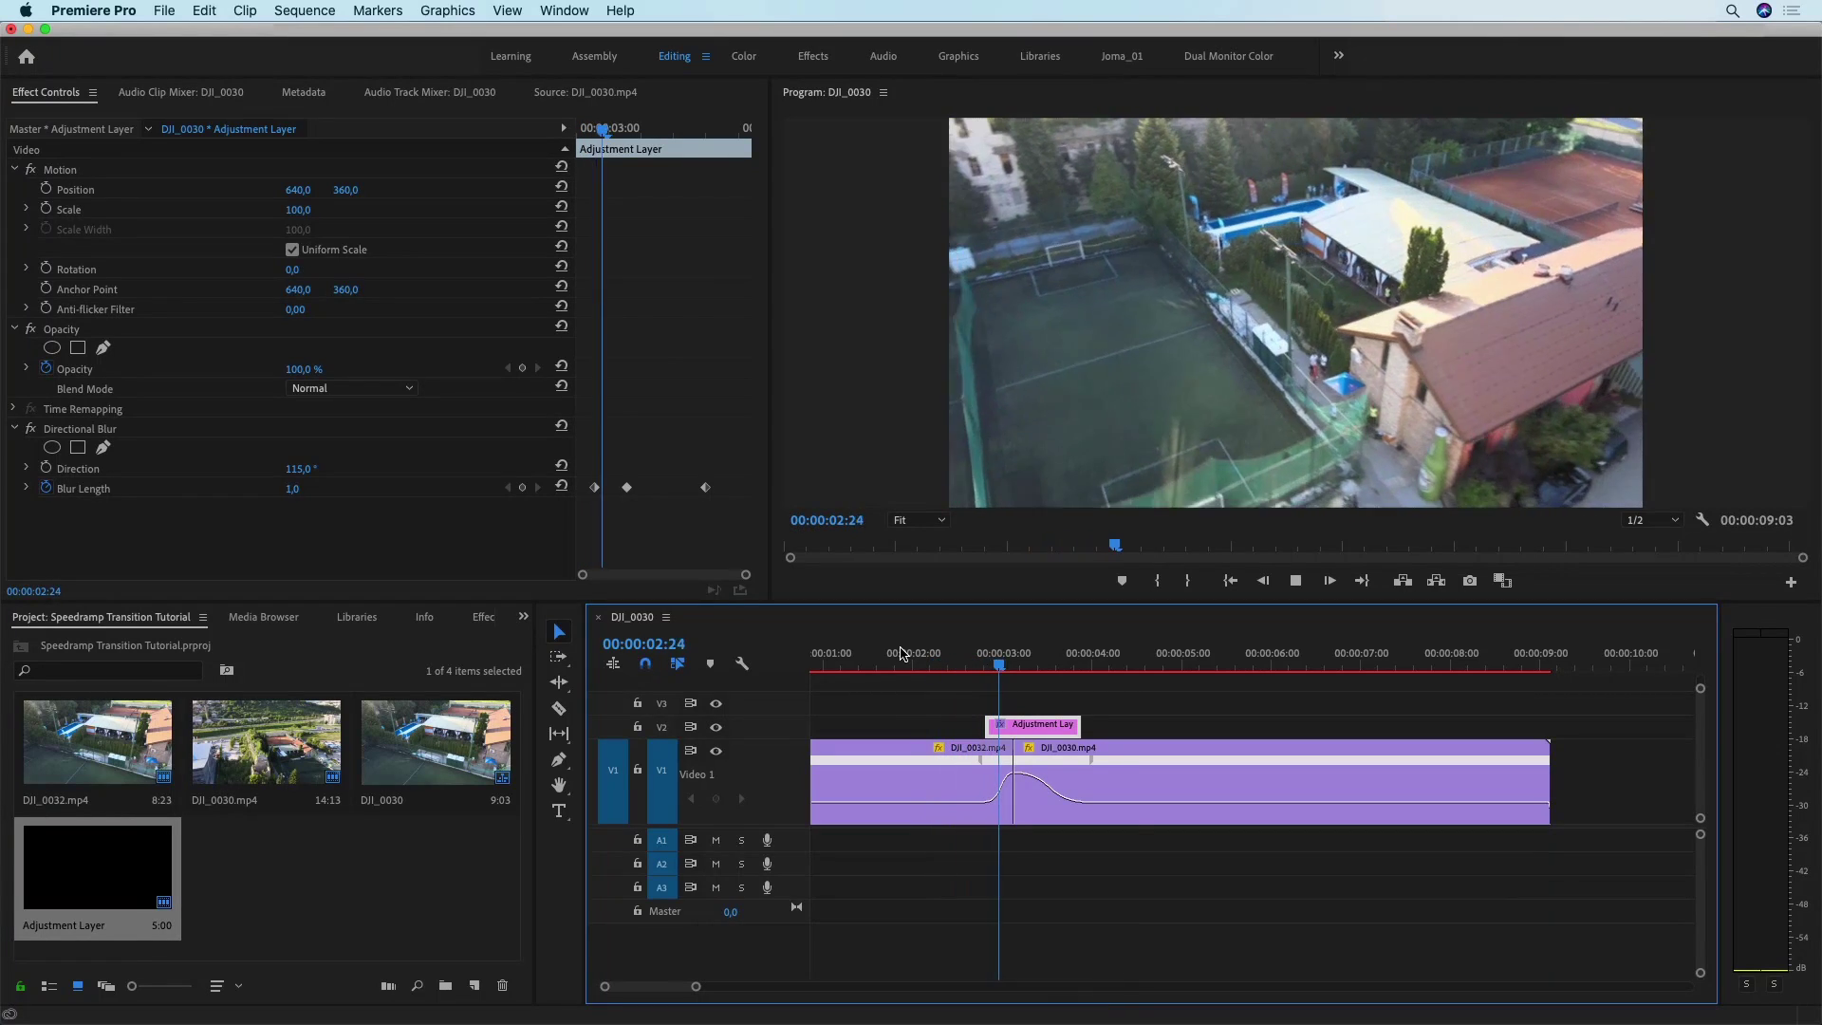